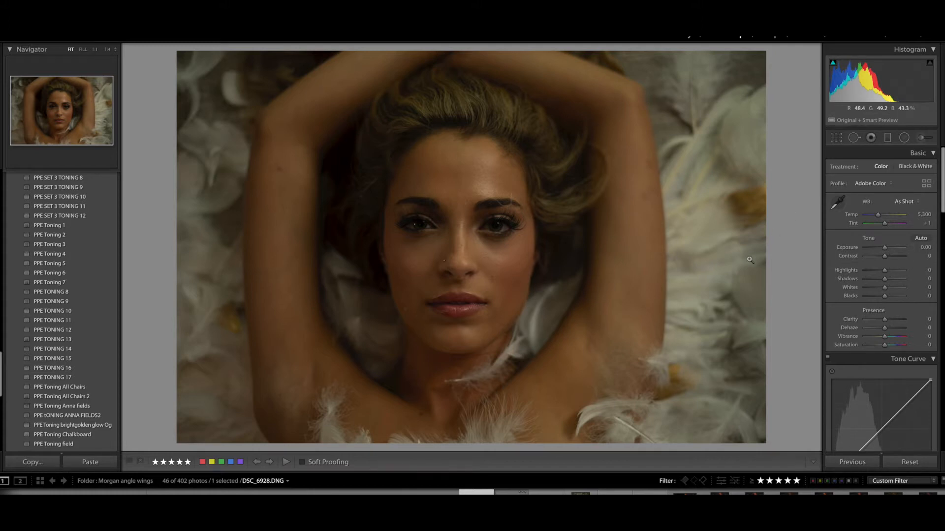
Create a virtual copy of DSC_6928.DNG and review its edited Basic, Split Toning and Detail settings
key(ctrl+apostrophe)
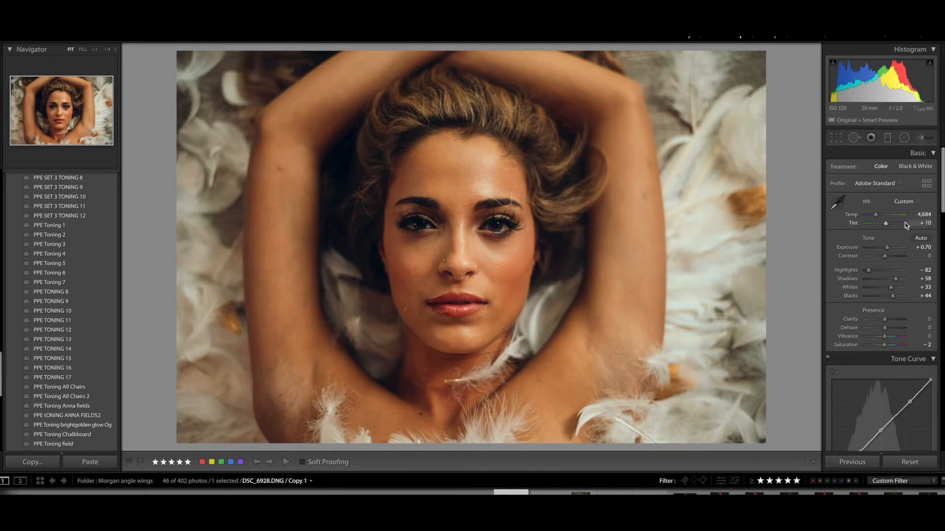
drag(942, 182, 938, 277)
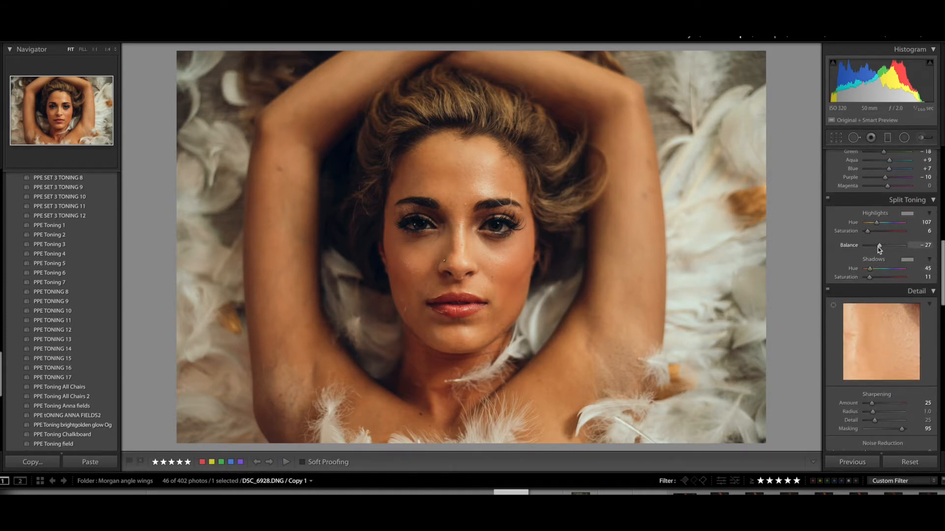
drag(940, 268, 941, 139)
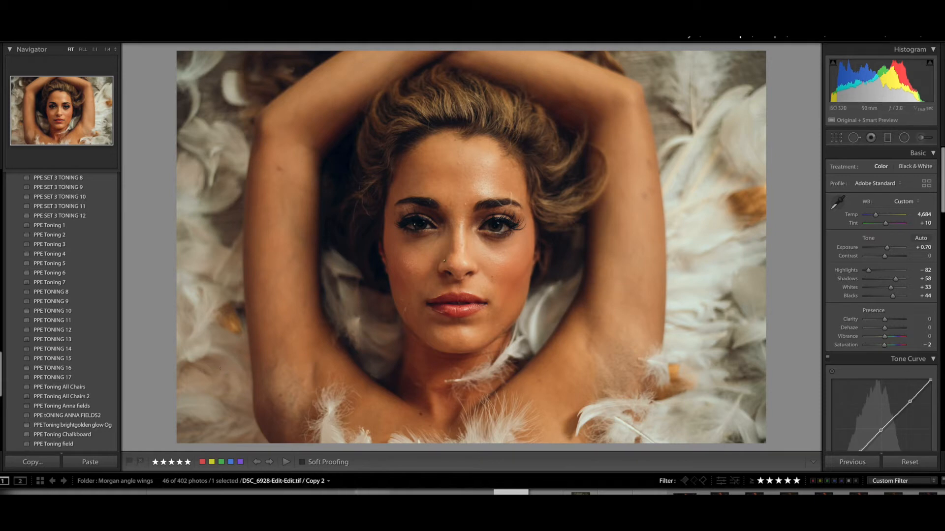
Select Copy 1 of DSC_6928.DNG and open it for editing in Adobe Photoshop CC 2019
click(476, 499)
key(Right)
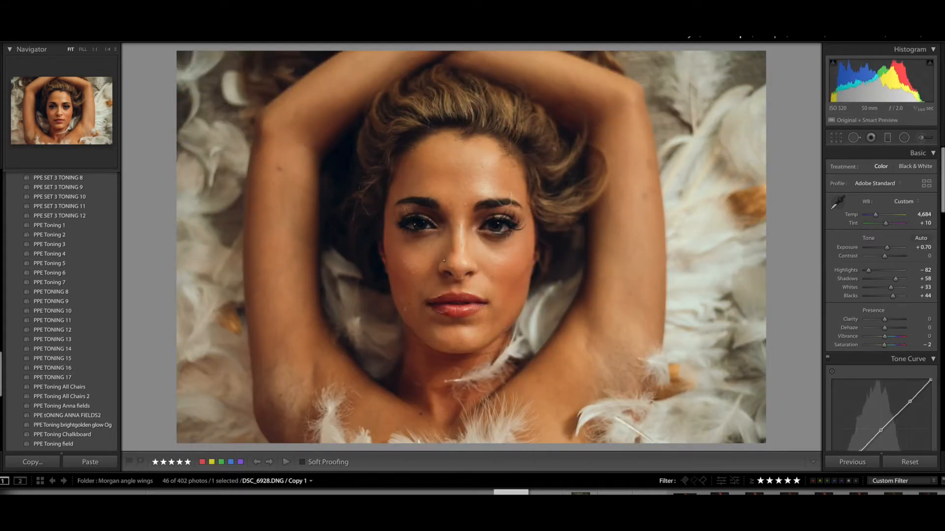
right_click(512, 382)
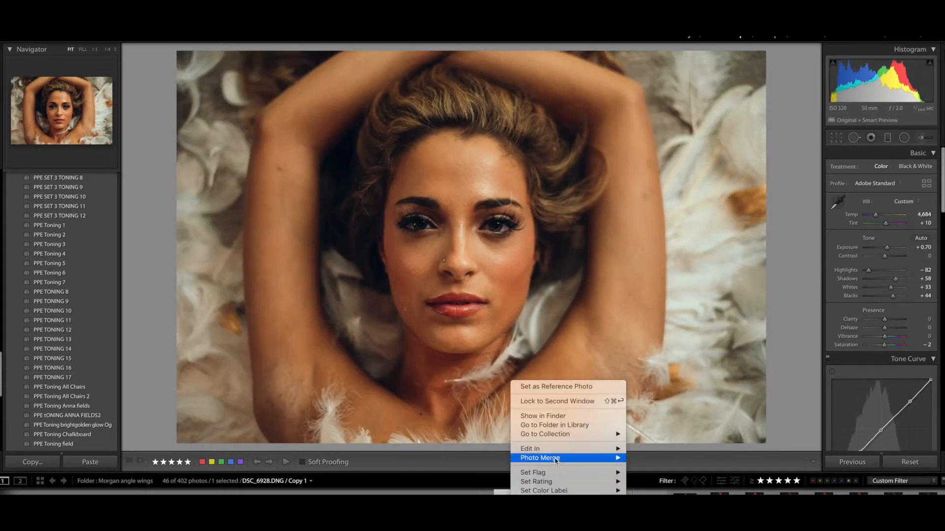
mouse_move(553, 450)
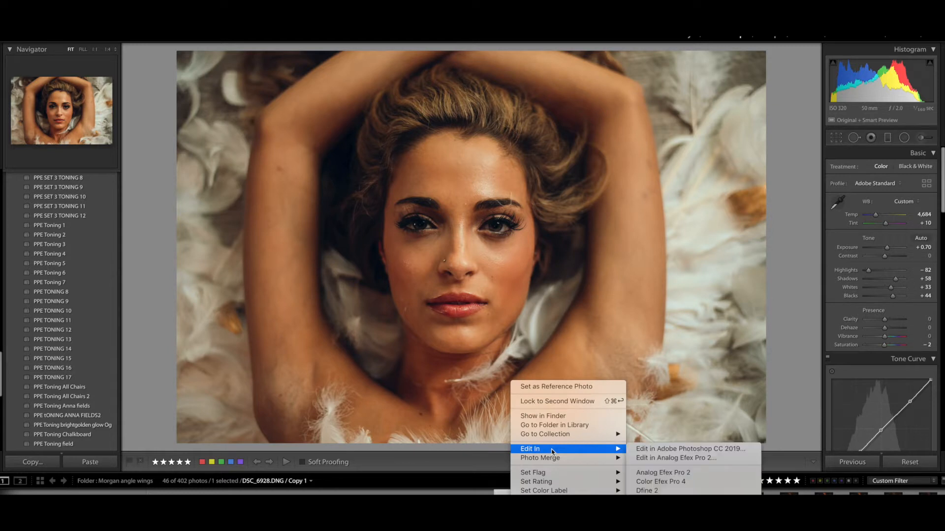
click(658, 450)
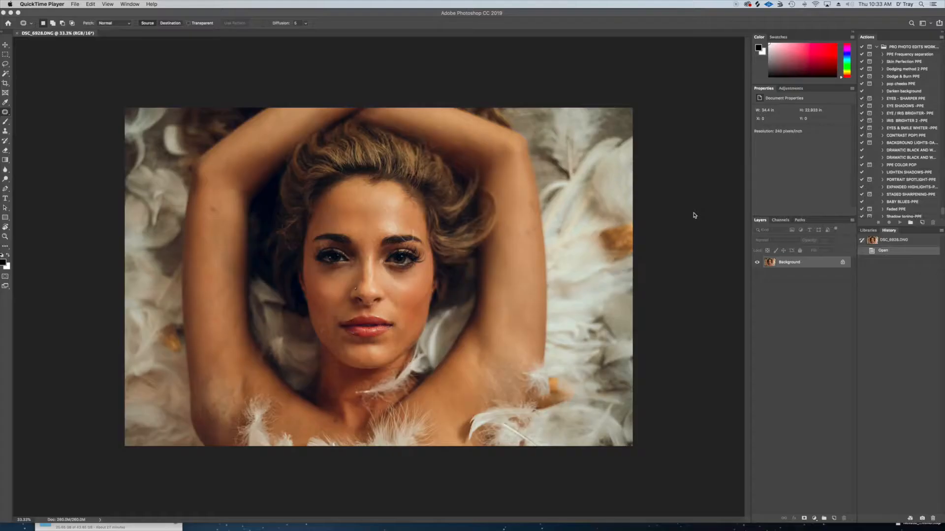
Duplicate the Background layer and open the copy in the Liquify filter with the Face tool
click(789, 264)
key(super+j)
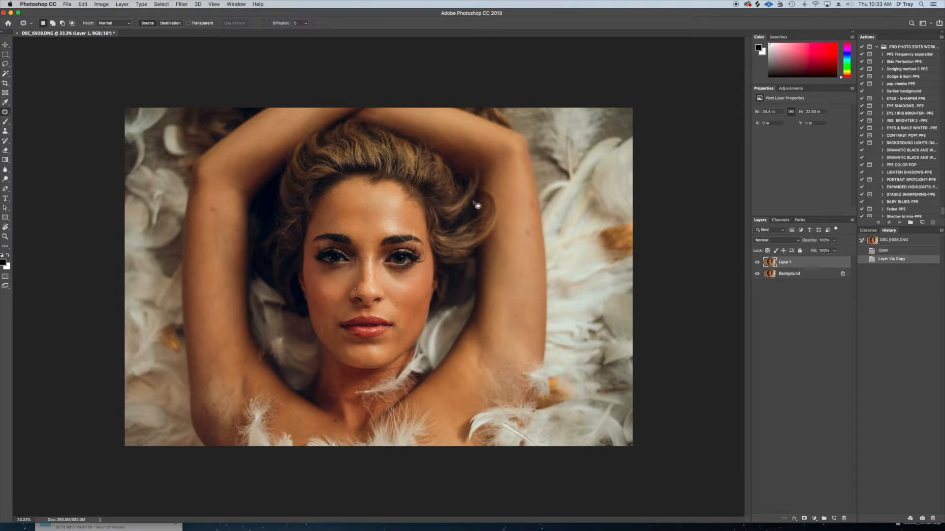
click(187, 4)
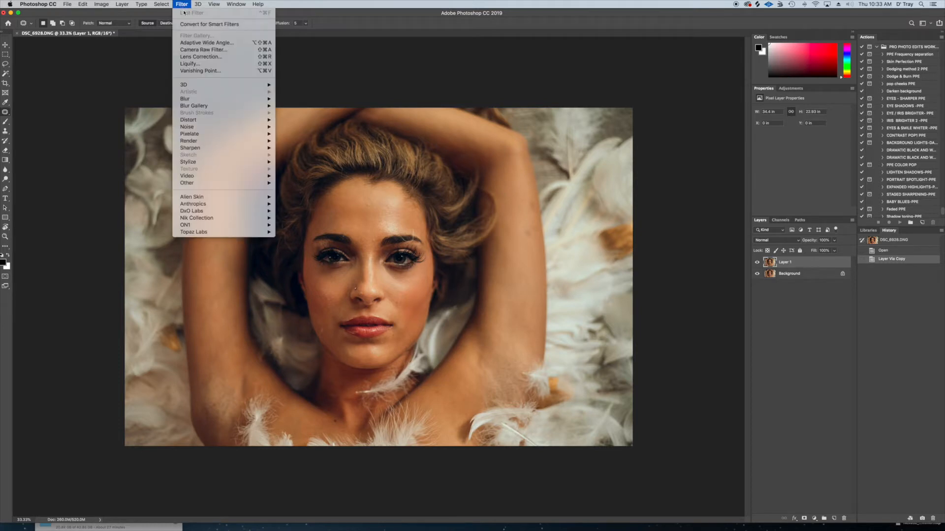
click(187, 62)
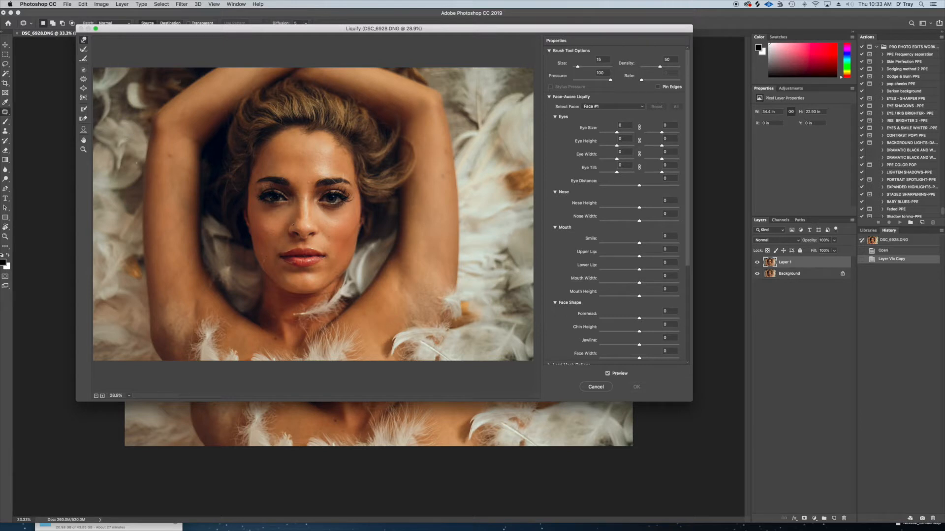
click(84, 130)
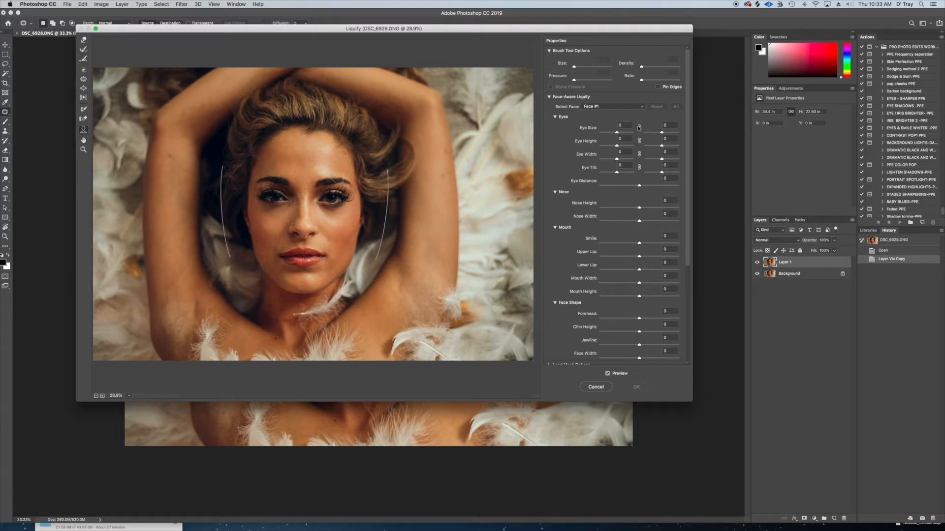
Enlarge both eyes slightly and narrow the face width with Face-Aware Liquify, and apply the filter
drag(663, 133, 664, 133)
drag(662, 133, 666, 134)
drag(620, 133, 624, 133)
drag(624, 133, 623, 133)
scroll(688, 162, down, 2)
drag(688, 162, 685, 217)
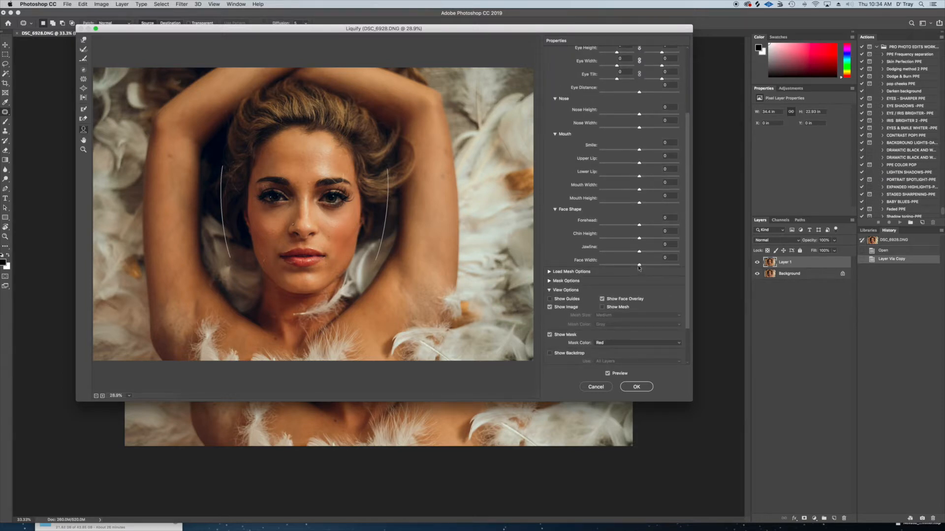
drag(640, 267, 633, 266)
click(640, 388)
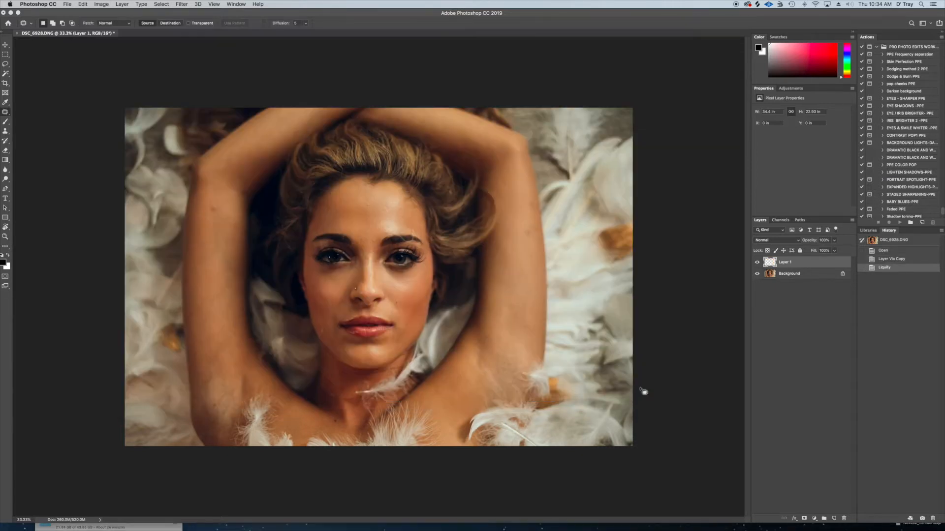
Toggle the visibility of Layer 1 to compare the face before and after Liquify
click(758, 263)
click(757, 262)
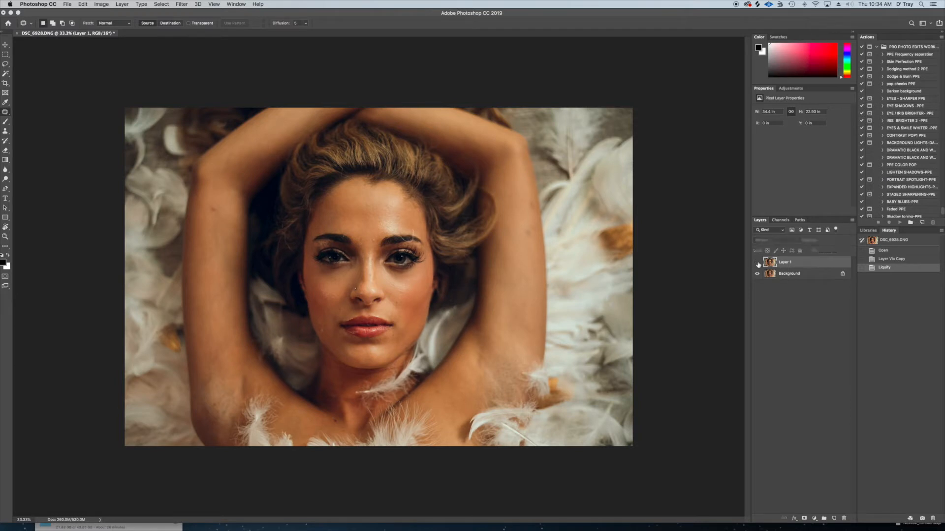
click(758, 263)
click(756, 263)
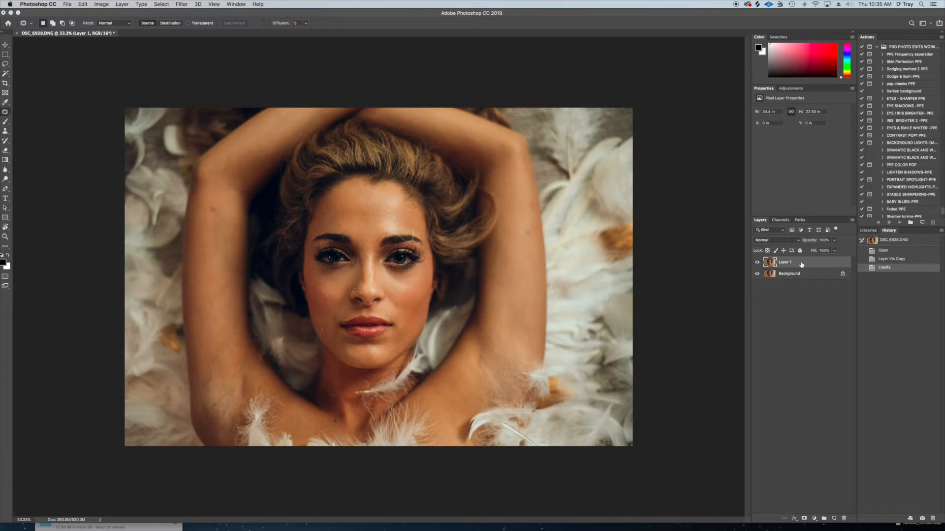
Duplicate Layer 1 and patch the small blemishes between the eyebrows on the copy with the Patch tool
key(super+j)
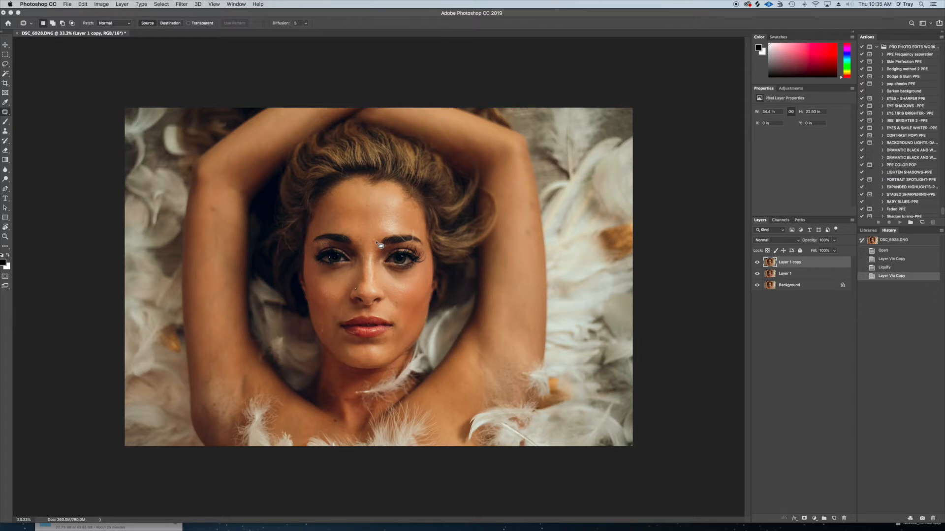
scroll(380, 245, up, 10)
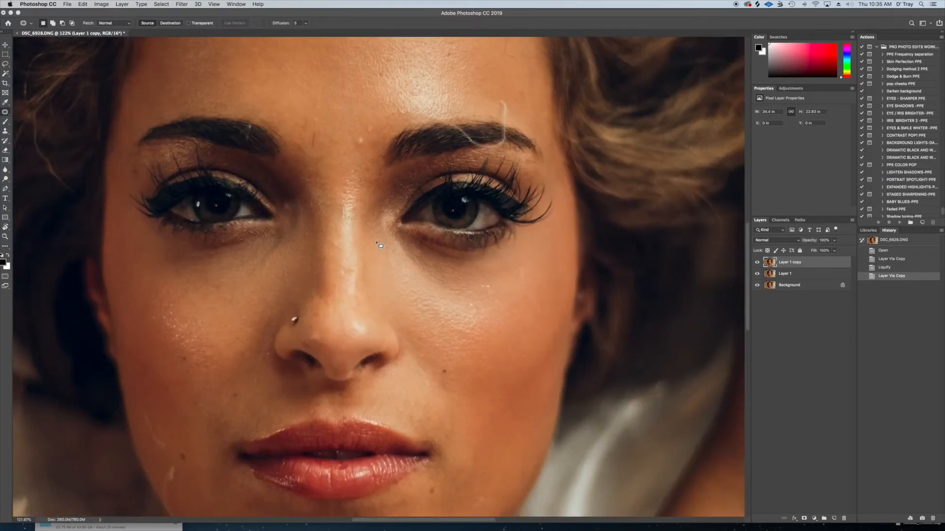
drag(359, 149, 356, 158)
key(ctrl+d)
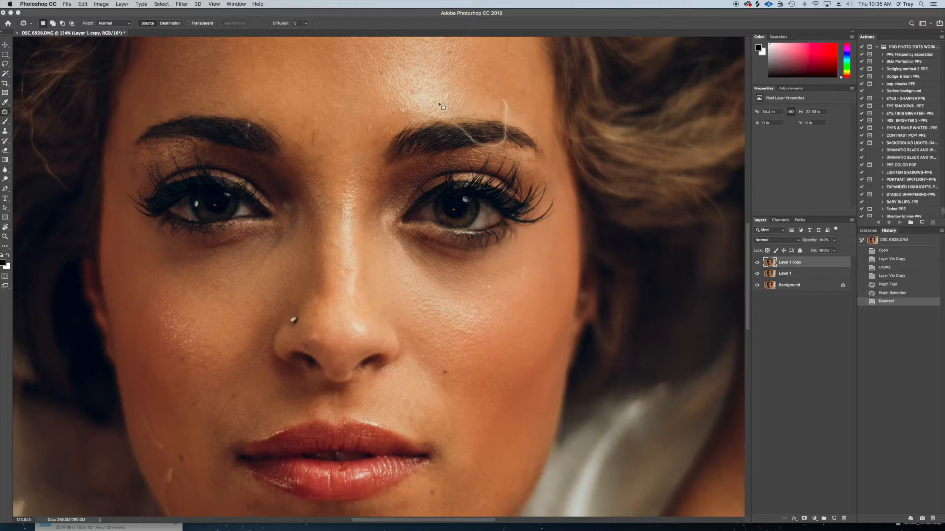
drag(379, 133, 399, 121)
key(ctrl+d)
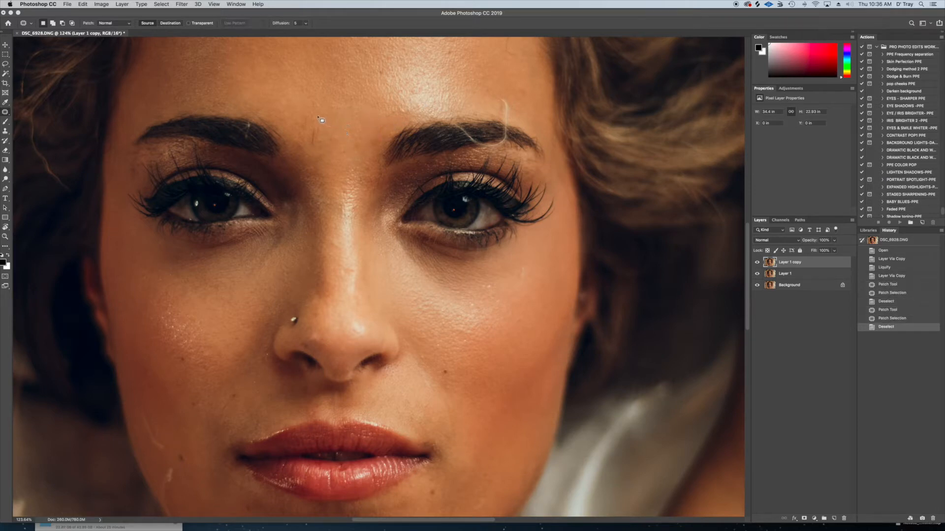
drag(315, 126, 337, 110)
key(ctrl+d)
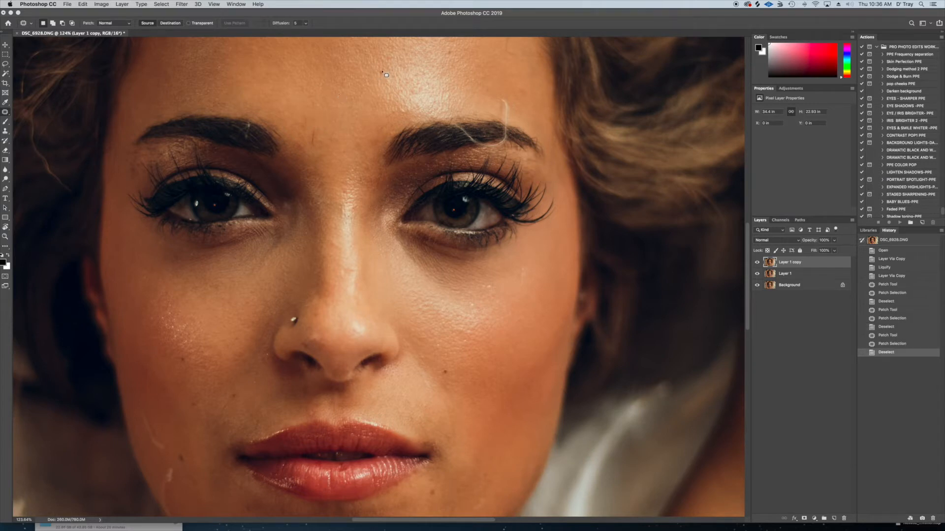
Patch the small spots on the forehead above the woman's left eyebrow
mouse_move(385, 73)
mouse_down()
mouse_move(450, 54)
mouse_move(528, 91)
mouse_up()
key(ctrl+d)
key(ctrl+d)
drag(524, 91, 522, 76)
key(ctrl+d)
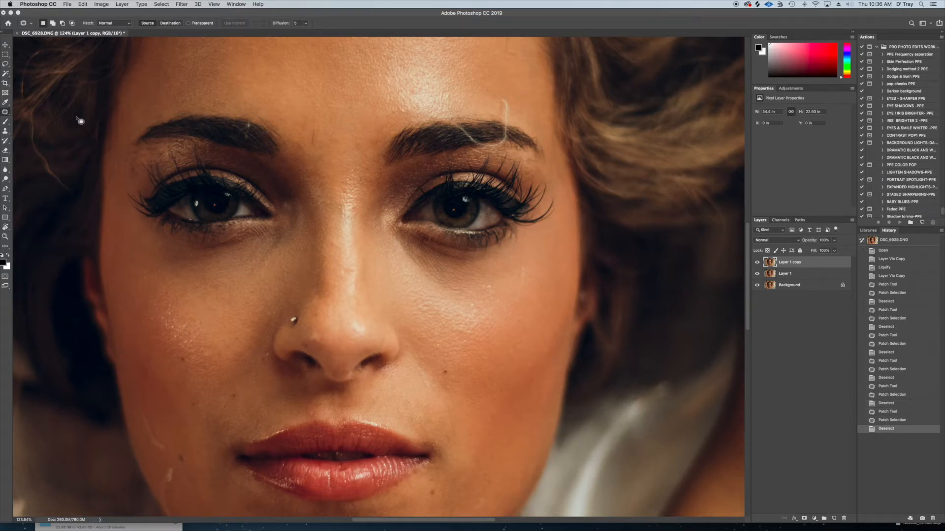
Remove the fine marks and stray hairs between the eyebrows with the Spot Healing Brush
right_click(7, 113)
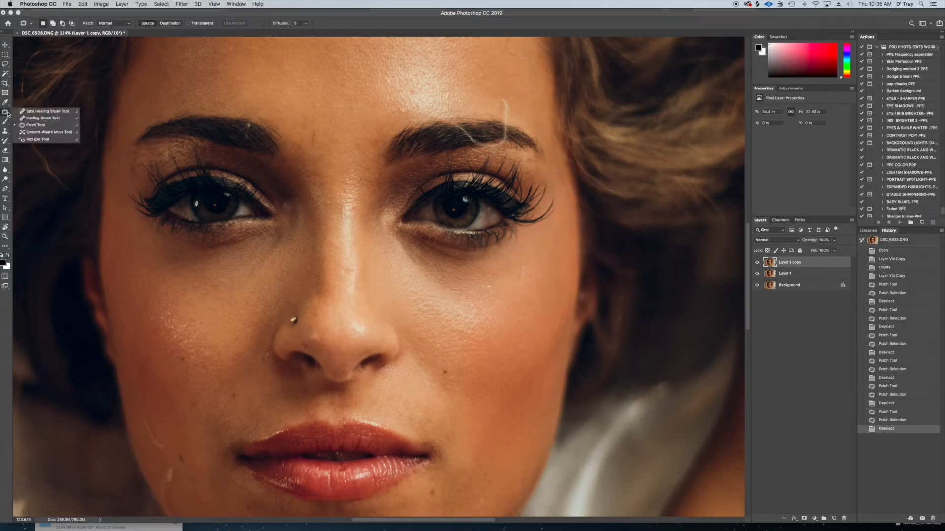
click(44, 112)
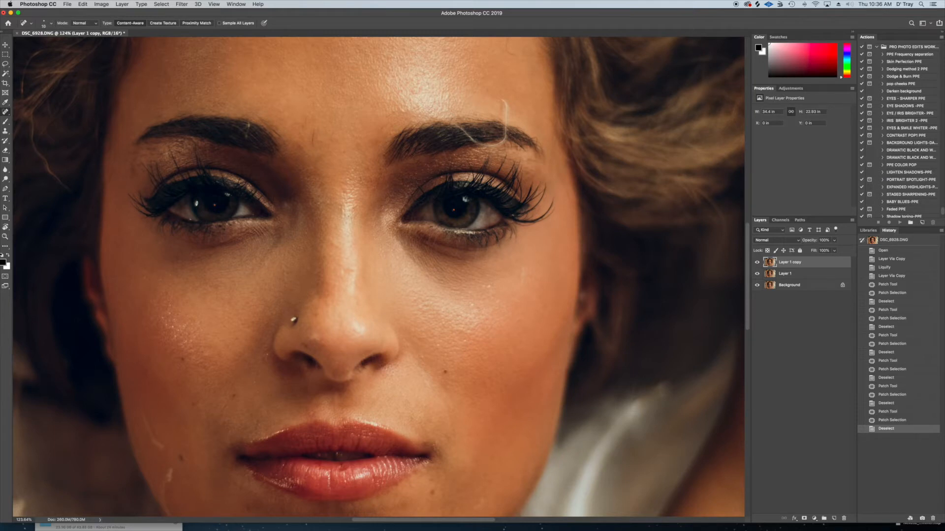
mouse_move(314, 129)
mouse_down()
mouse_move(312, 146)
mouse_move(306, 127)
mouse_move(318, 114)
mouse_up()
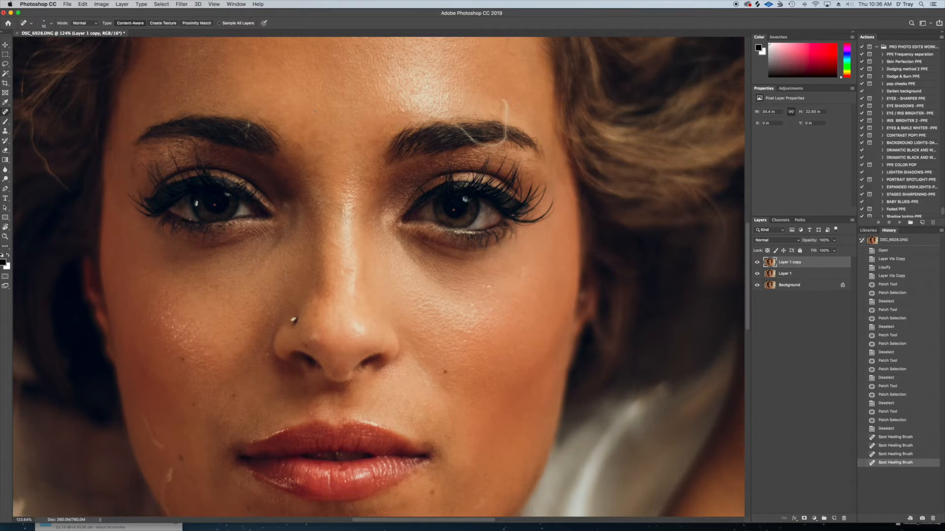
mouse_move(942, 111)
click(317, 128)
click(331, 137)
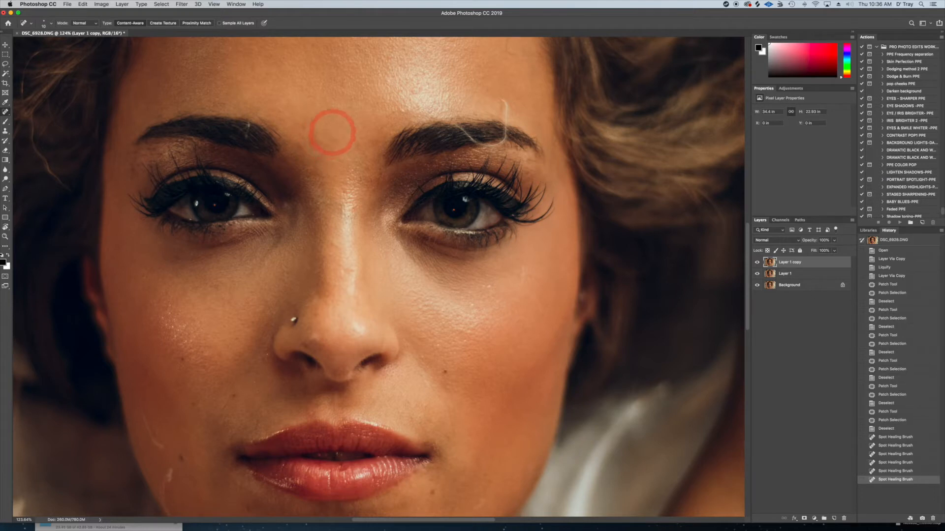
mouse_move(331, 138)
mouse_down()
mouse_move(341, 121)
mouse_move(341, 132)
mouse_move(384, 121)
mouse_move(376, 130)
mouse_move(384, 116)
mouse_up()
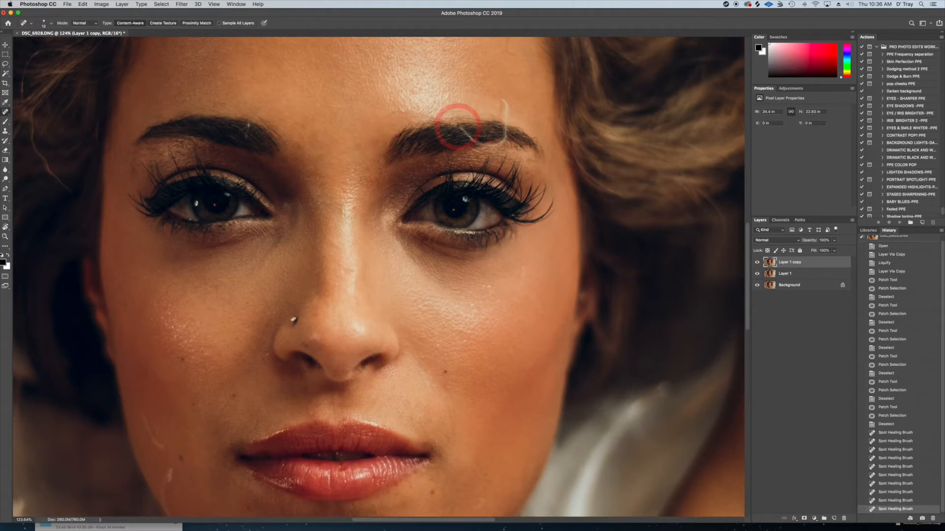
Heal the light stray strand crossing the middle of the woman's left eyebrow with small spot-healing dabs
click(472, 140)
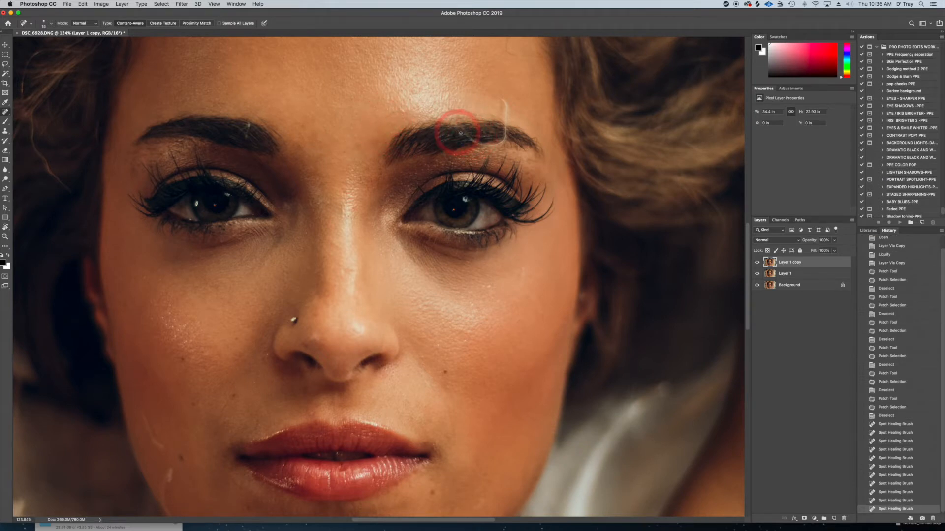
click(470, 138)
click(474, 139)
click(468, 138)
click(468, 135)
click(466, 132)
click(465, 129)
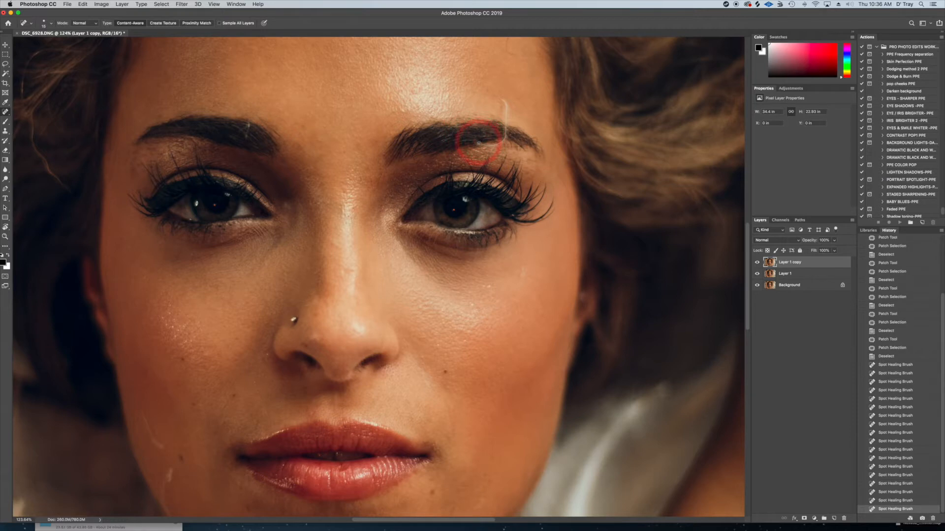
Heal the stray strand above and below the outer part of the woman's left eyebrow, adjusting the brush size
drag(502, 100, 505, 124)
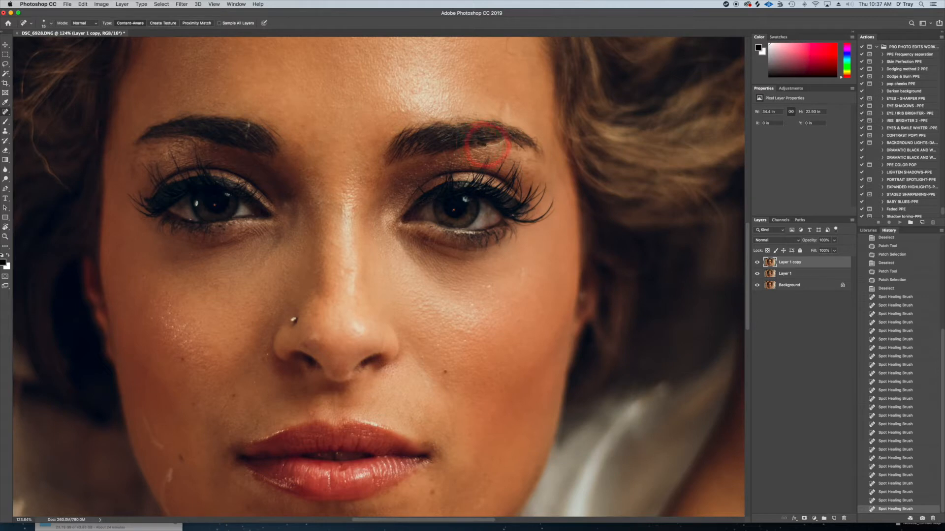
drag(506, 137, 505, 150)
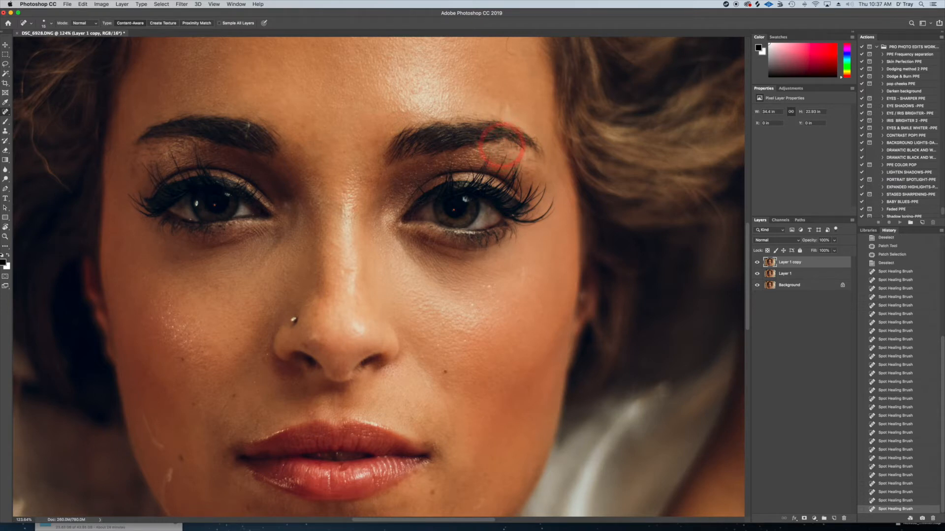
key(bracketright)
drag(508, 102, 503, 111)
key(bracketleft)
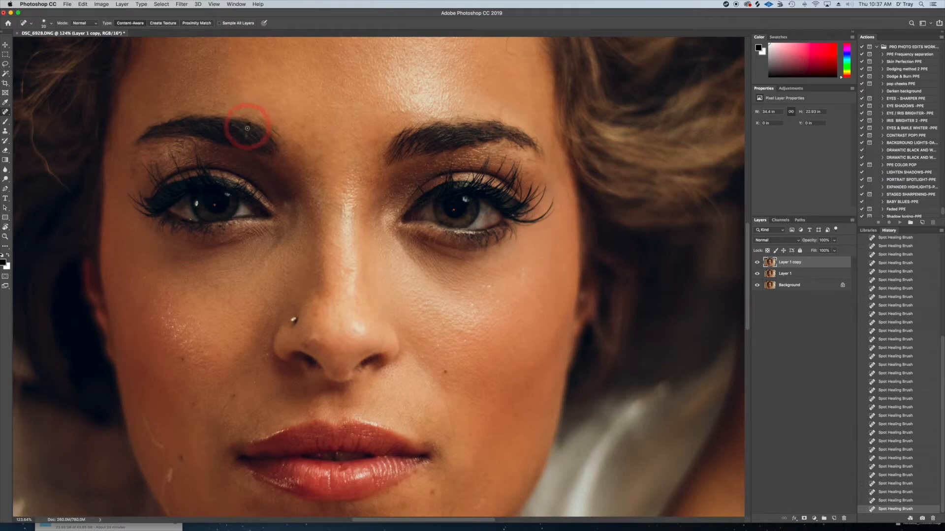
key(bracketleft)
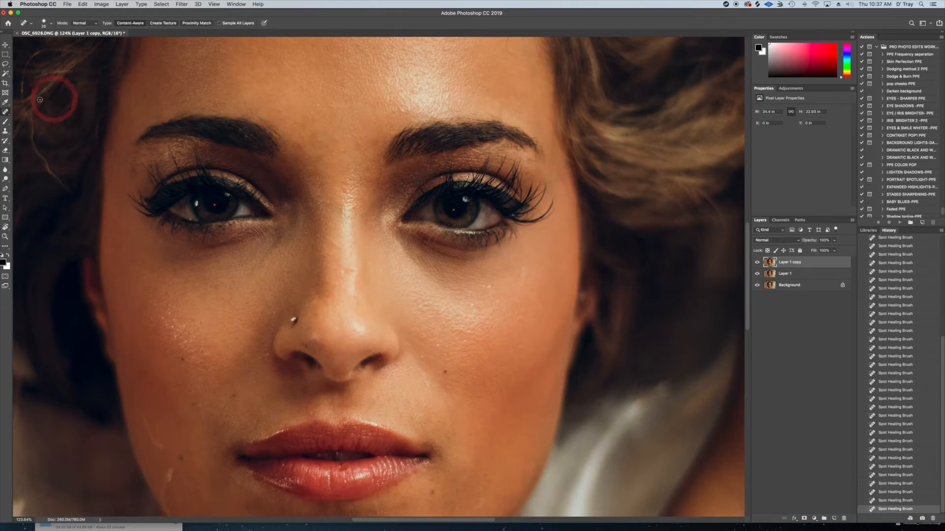
Switch back to the Patch tool and patch small facial spots and the fine stray hair on the lower cheek
right_click(5, 112)
click(51, 132)
click(278, 113)
click(369, 149)
click(465, 355)
click(255, 383)
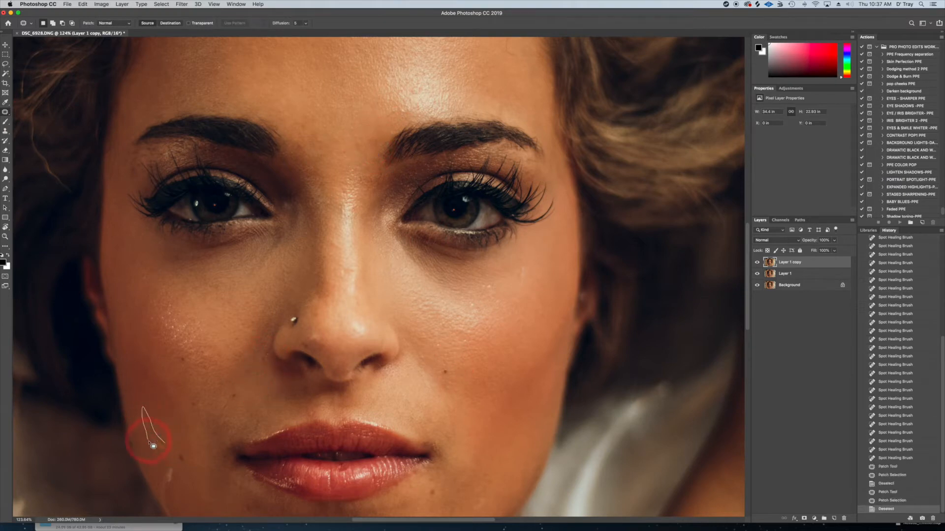
drag(153, 447, 182, 446)
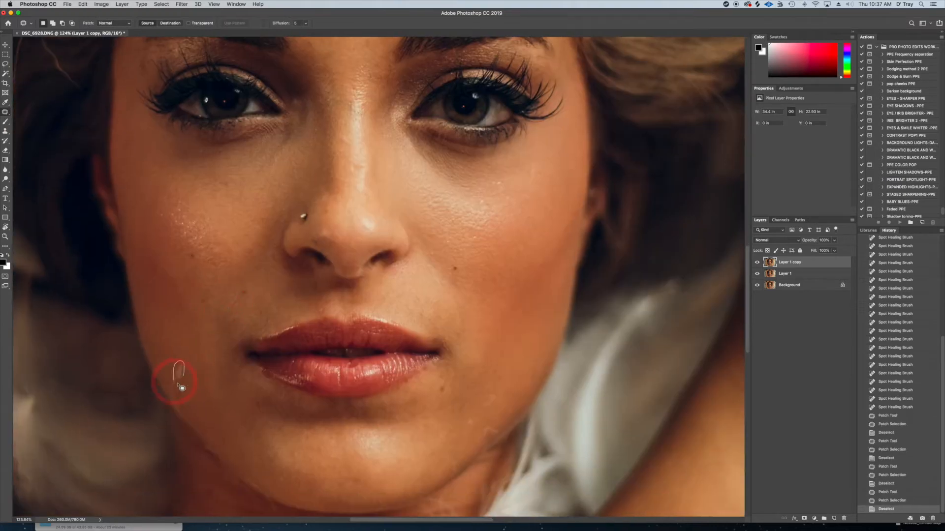
mouse_move(177, 384)
mouse_down()
mouse_move(185, 410)
mouse_move(169, 403)
mouse_up()
Patch the remaining small spots on the cheeks and around the mouth and chin
mouse_move(496, 394)
mouse_down()
mouse_move(507, 394)
mouse_move(493, 408)
mouse_up()
click(455, 458)
click(298, 490)
click(331, 462)
drag(190, 252, 246, 294)
click(266, 295)
drag(355, 169, 355, 186)
drag(495, 182, 481, 231)
mouse_move(448, 241)
mouse_down()
mouse_move(460, 250)
mouse_move(474, 318)
mouse_move(450, 343)
mouse_move(469, 274)
mouse_move(451, 270)
mouse_up()
click(493, 370)
Patch the blemishes on the bridge of the nose and on the cheek beside the nose stud
drag(372, 62, 404, 300)
mouse_move(384, 140)
mouse_down()
mouse_move(445, 156)
mouse_move(471, 142)
mouse_up()
drag(371, 69, 412, 133)
mouse_move(364, 274)
mouse_down()
mouse_move(385, 259)
mouse_move(402, 279)
mouse_move(339, 246)
mouse_up()
key(super+d)
key(super+d)
mouse_move(345, 407)
mouse_down()
mouse_move(329, 297)
mouse_move(349, 246)
mouse_up()
mouse_move(318, 231)
mouse_down()
mouse_move(312, 220)
mouse_move(318, 230)
mouse_up()
drag(317, 221, 282, 259)
Patch the blemishes on the outer edge of the woman's left cheek and along the nose
key(super+d)
drag(577, 235, 573, 240)
drag(573, 240, 584, 258)
key(super+d)
drag(387, 158, 394, 148)
mouse_move(392, 189)
mouse_down()
mouse_move(380, 187)
mouse_move(388, 166)
mouse_up()
key(super+d)
drag(391, 278, 391, 230)
drag(395, 194, 393, 169)
Patch the skin blemishes along the chin and neck
key(super+d)
mouse_move(428, 362)
mouse_down()
mouse_move(420, 260)
mouse_move(446, 92)
mouse_up()
drag(281, 392, 278, 370)
key(super+d)
drag(341, 257, 361, 272)
key(super+d)
drag(315, 219, 322, 220)
Patch the small marks above the woman's left eyebrow and between the eyes
key(super+d)
mouse_move(546, 44)
mouse_down()
mouse_move(333, 355)
mouse_move(431, 494)
mouse_up()
drag(363, 207, 365, 205)
drag(365, 205, 366, 189)
key(super+d)
drag(313, 276, 312, 271)
drag(311, 274, 276, 248)
key(super+d)
Remove the dark spot on the forehead and the marks near the hairline with the Spot Healing Brush
drag(314, 120, 330, 205)
drag(6, 112, 30, 111)
drag(486, 236, 476, 217)
click(474, 203)
click(384, 200)
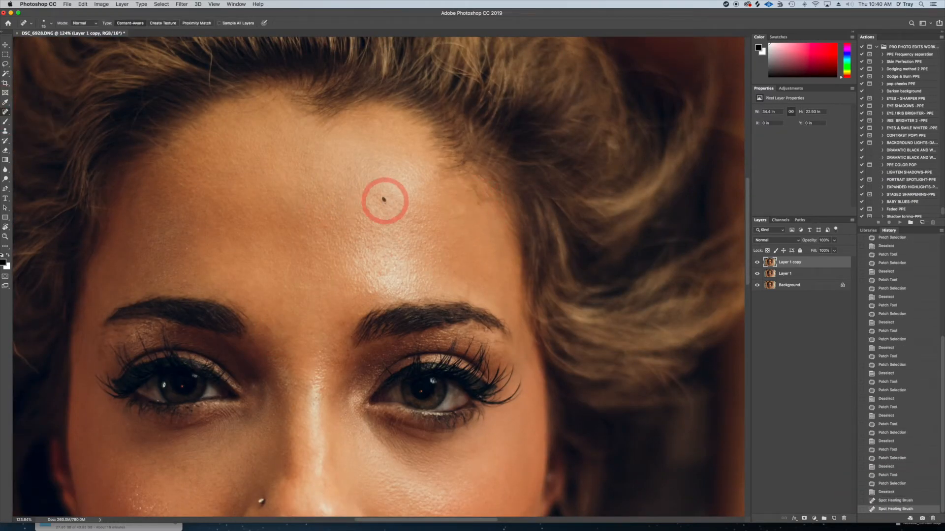
Return to the Patch tool, patch the leftover spots on the lower face, and bring the whole portrait into view
drag(431, 502, 475, 213)
drag(6, 112, 30, 127)
drag(261, 370, 262, 372)
drag(264, 374, 276, 366)
key(super+d)
drag(402, 295, 402, 253)
scroll(492, 285, down, 10)
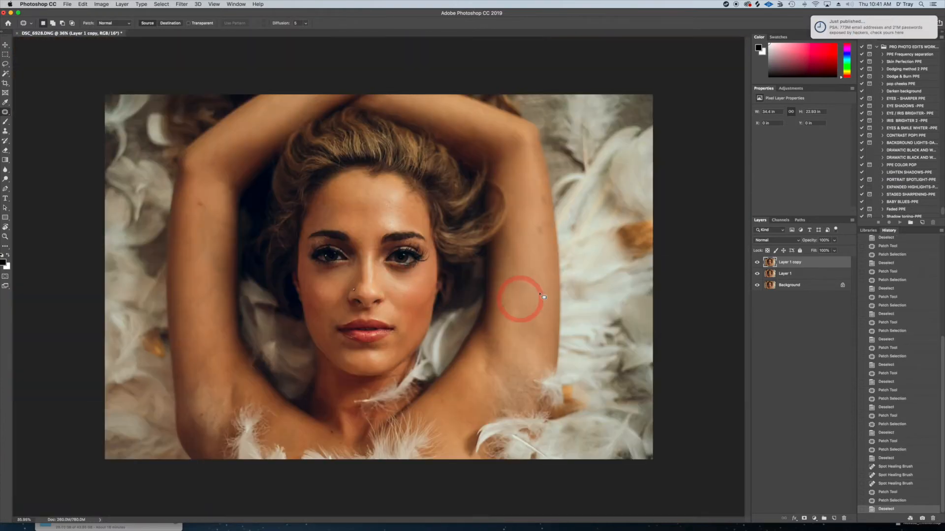
Patch the spots along the woman's left upper arm
drag(541, 224, 541, 258)
key(super+d)
mouse_move(547, 199)
mouse_down()
mouse_move(549, 207)
mouse_move(545, 197)
mouse_up()
drag(544, 199, 544, 190)
key(super+d)
drag(551, 217, 547, 319)
key(super+d)
Patch the marks around the woman's right elbow and on the upper arm just below it
drag(205, 199, 209, 183)
key(super+d)
mouse_move(224, 151)
mouse_down()
mouse_move(211, 161)
mouse_move(217, 148)
mouse_move(267, 179)
mouse_up()
key(super+d)
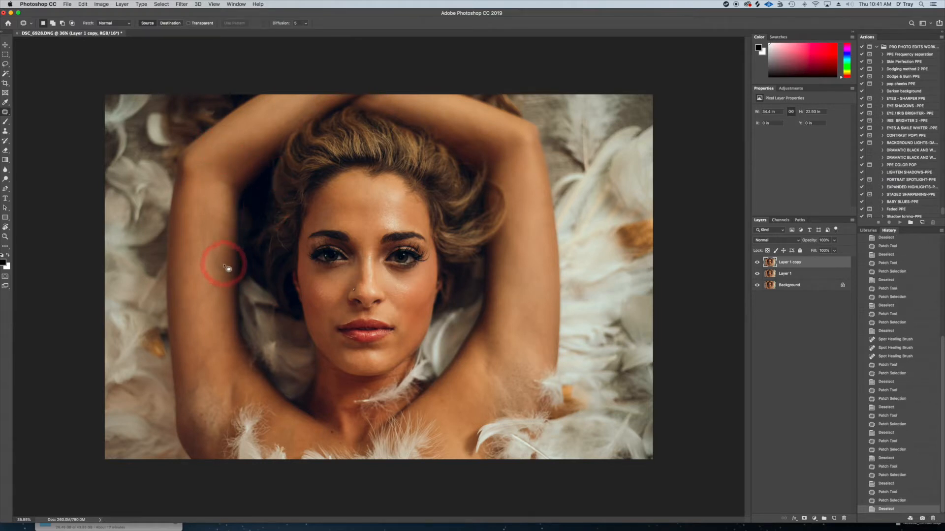
mouse_move(215, 252)
mouse_down()
mouse_move(218, 269)
mouse_move(226, 266)
mouse_move(212, 276)
mouse_move(259, 205)
mouse_up()
key(super+d)
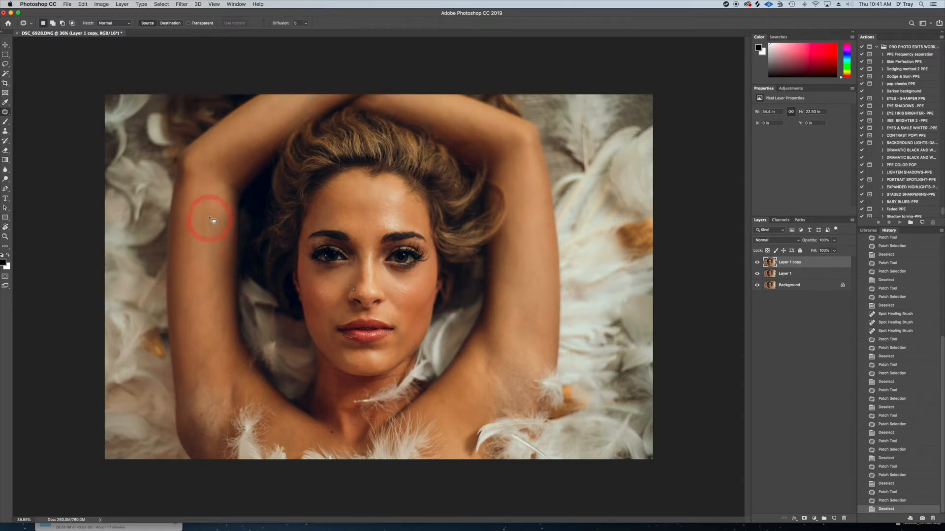
Patch the remaining uneven spots along the middle of the woman's right upper arm
mouse_move(209, 227)
mouse_down()
mouse_move(208, 250)
mouse_move(187, 260)
mouse_move(201, 240)
mouse_move(203, 211)
mouse_move(190, 220)
mouse_move(209, 206)
mouse_up()
key(super+d)
key(super+d)
mouse_move(207, 308)
mouse_down()
mouse_move(186, 338)
mouse_move(193, 305)
mouse_move(207, 299)
mouse_move(200, 283)
mouse_up()
key(super+d)
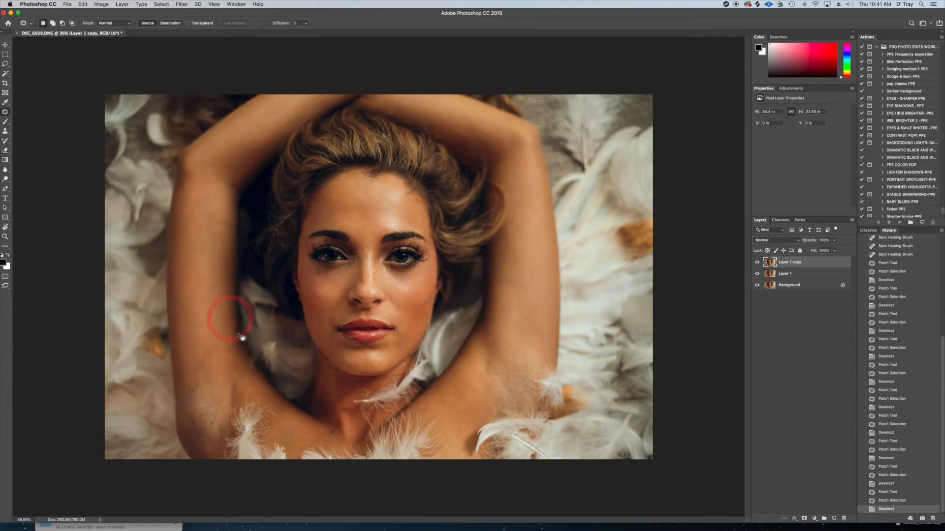
mouse_move(222, 323)
mouse_down()
mouse_move(221, 337)
mouse_move(222, 322)
mouse_up()
drag(223, 329, 220, 316)
Patch the blotchy skin near both of the woman's underarms
key(super+d)
mouse_move(200, 356)
mouse_down()
mouse_move(199, 375)
mouse_move(203, 361)
mouse_up()
mouse_move(203, 370)
mouse_down()
mouse_move(202, 338)
mouse_move(205, 383)
mouse_up()
key(super+d)
key(super+d)
key(super+d)
drag(491, 366, 492, 374)
drag(492, 373, 508, 342)
key(super+d)
drag(210, 418, 202, 413)
key(super+d)
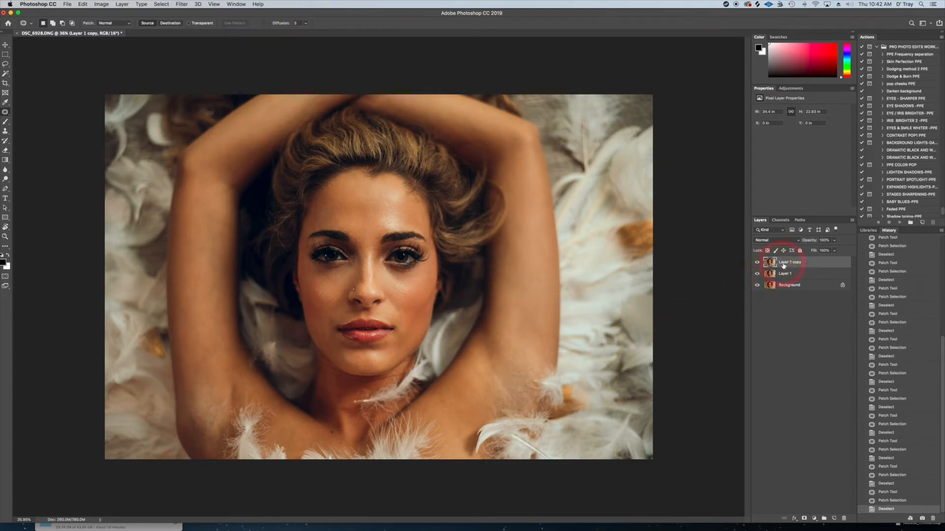
Duplicate the Layer 1 copy layer and patch the uneven skin on both cheeks beside the nose
key(super+j)
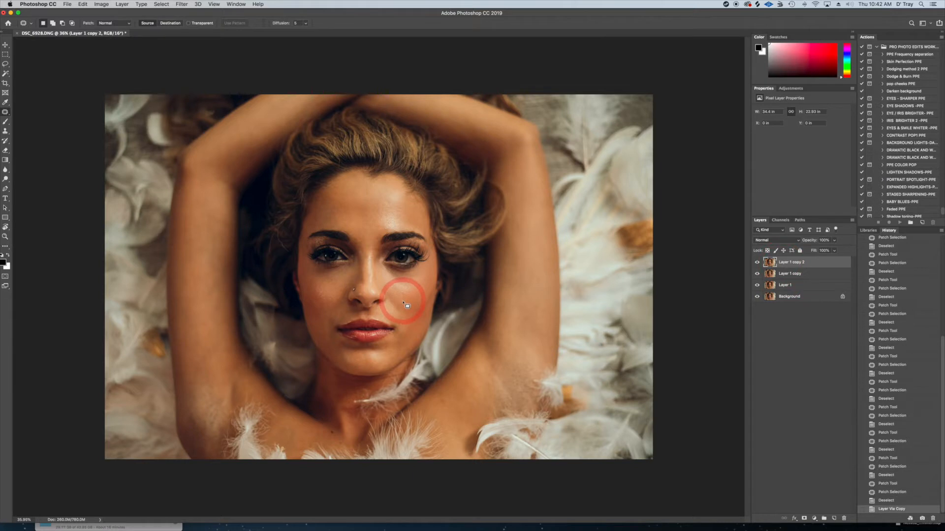
mouse_move(398, 301)
mouse_down()
mouse_move(386, 293)
mouse_move(394, 312)
mouse_move(423, 295)
mouse_move(470, 302)
mouse_up()
key(super+d)
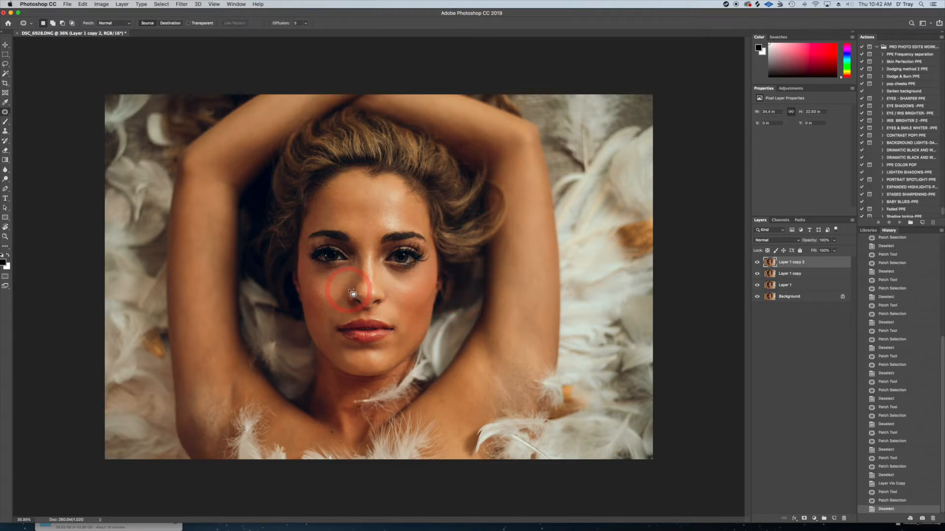
drag(330, 309, 343, 291)
mouse_move(343, 295)
mouse_down()
mouse_move(326, 293)
mouse_move(333, 302)
mouse_up()
key(super+d)
Patch the skin beside the left corner of the mouth, on the left cheek and on the bridge of the nose
key(super+d)
drag(406, 332, 422, 327)
key(super+d)
drag(396, 298, 399, 301)
key(super+d)
drag(398, 300, 416, 304)
key(super+d)
drag(370, 255, 370, 257)
drag(370, 257, 375, 272)
key(super+d)
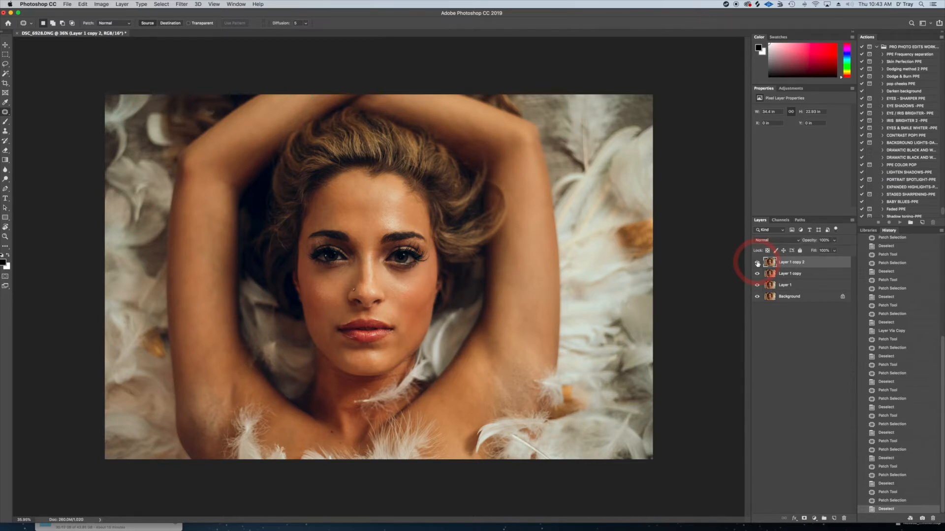
Duplicate the top layer and run the PPE Frequency separation action on it with a Dust & Scratches radius of 12 pixels
key(super+j)
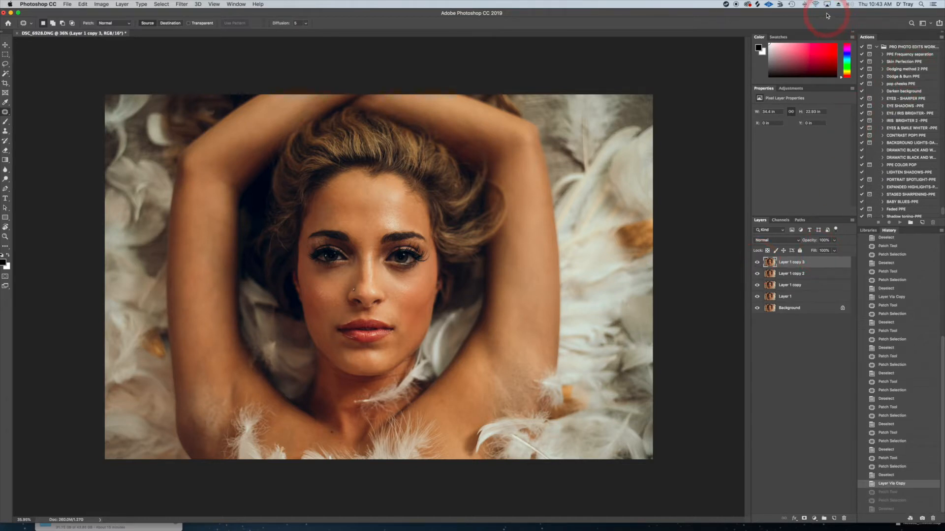
drag(828, 15, 821, 16)
click(901, 55)
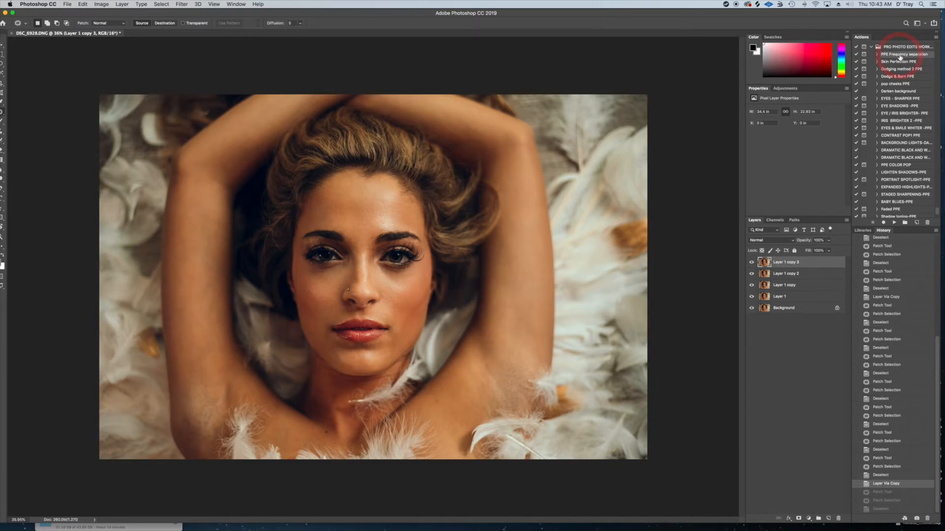
click(895, 222)
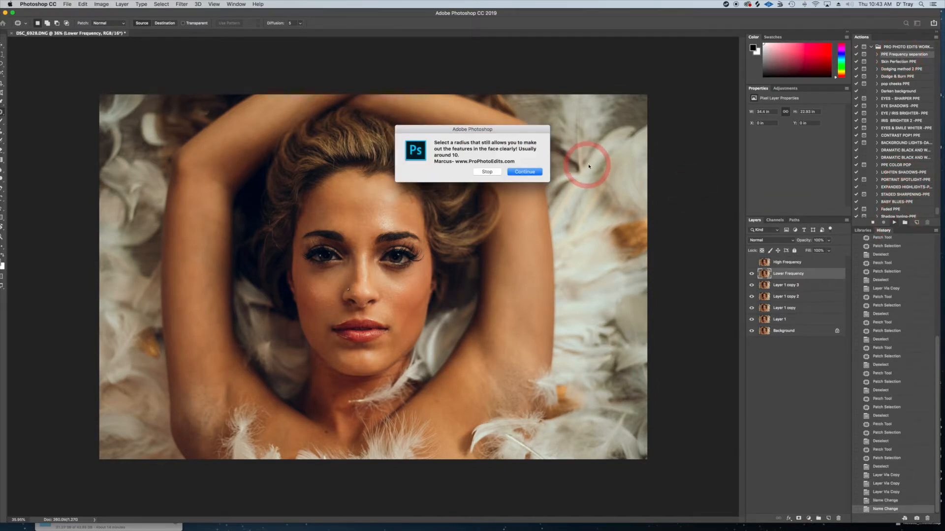
click(529, 174)
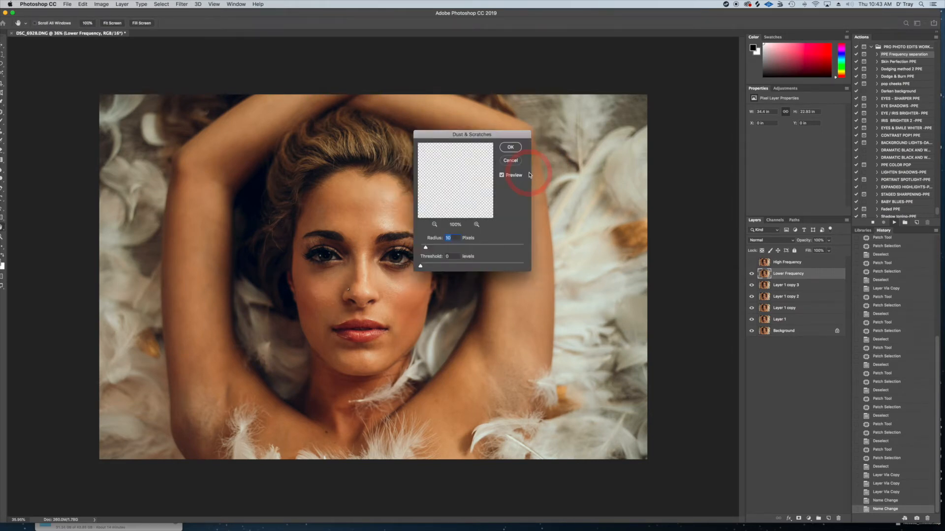
drag(457, 199, 472, 179)
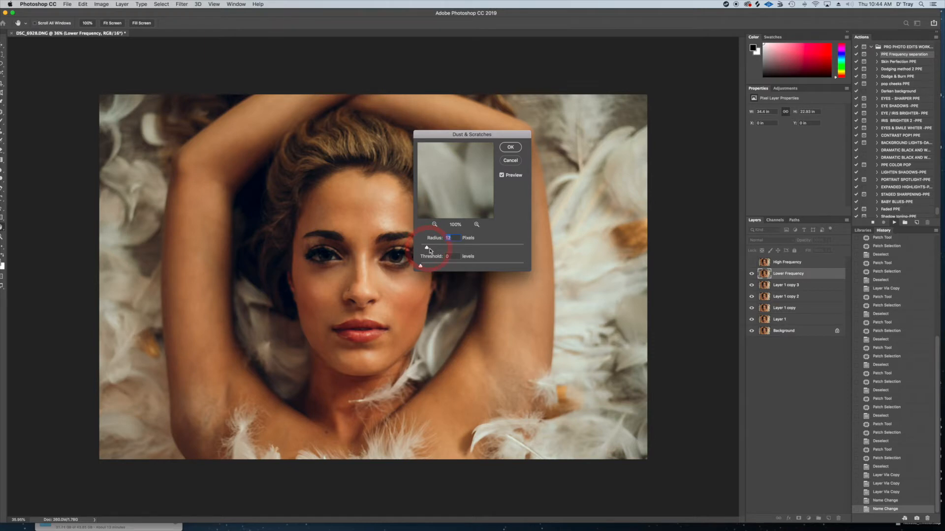
click(509, 147)
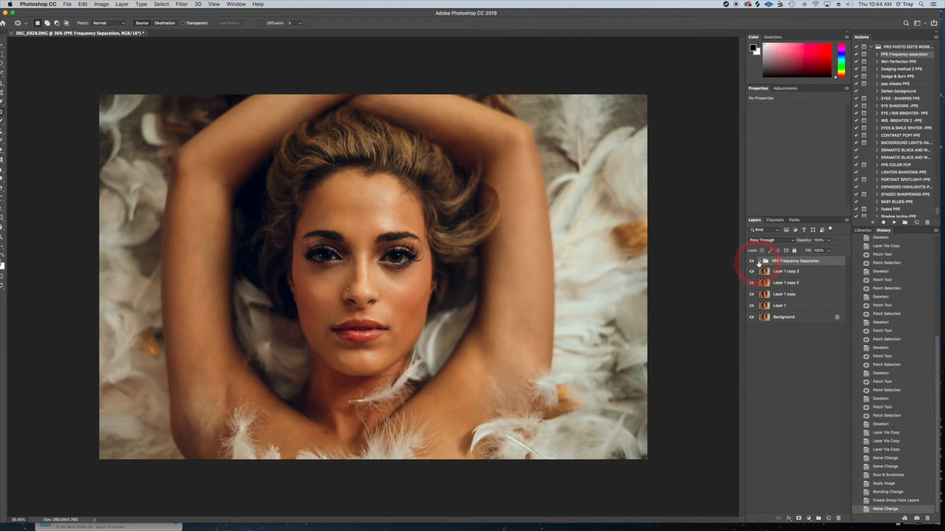
Select the Lower Frequency layer inside the PPE Frequency Separation group and set the Lasso tool's feather to 12 px
click(760, 261)
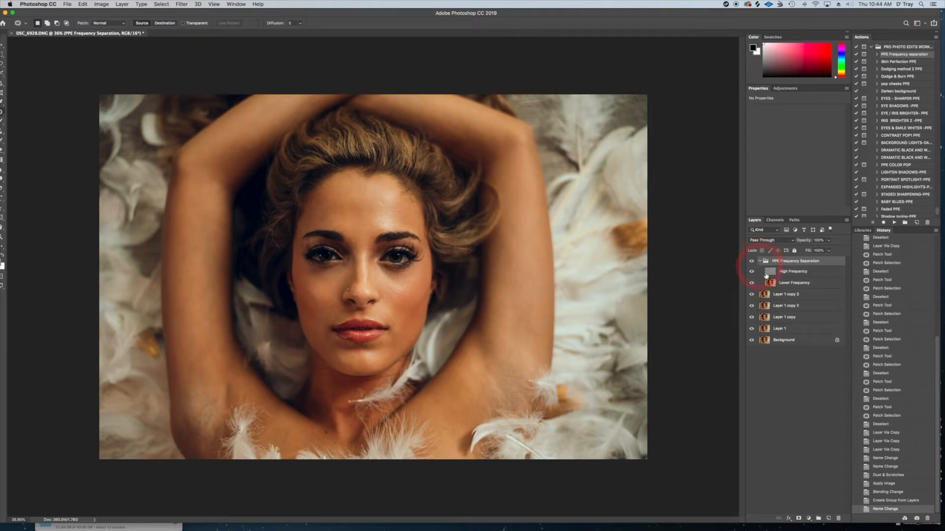
click(790, 284)
drag(58, 15, 63, 15)
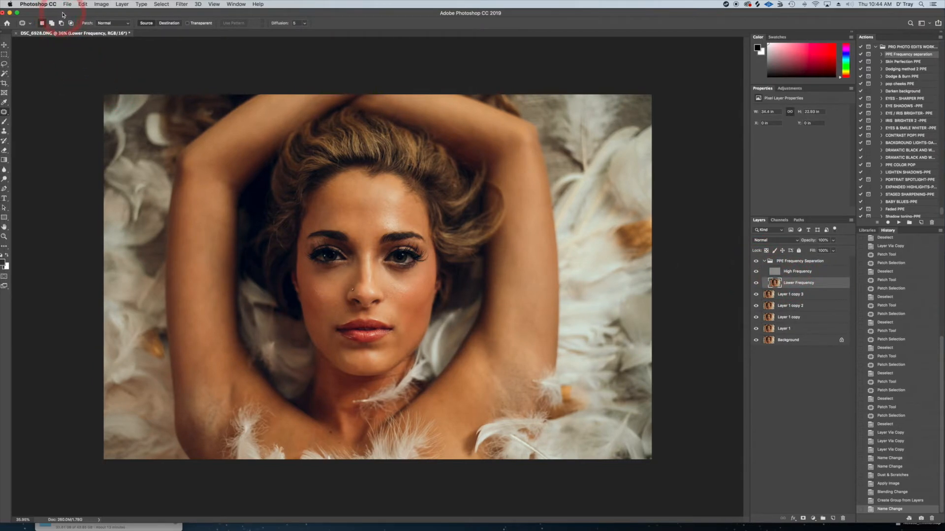
click(4, 65)
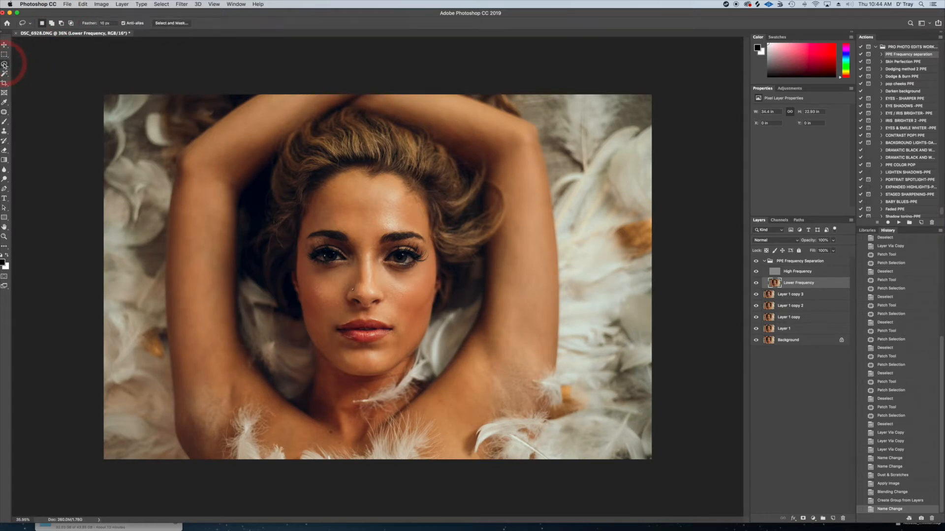
click(105, 23)
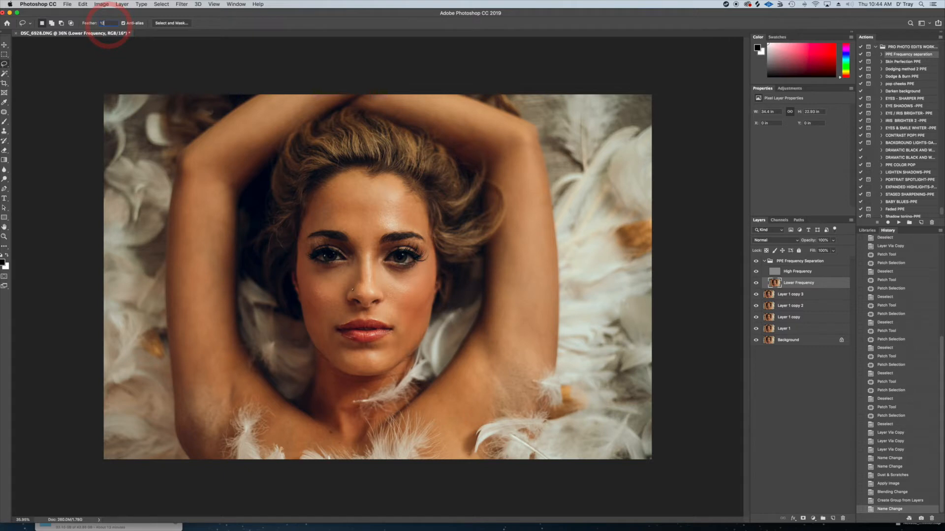
text(12)
key(Return)
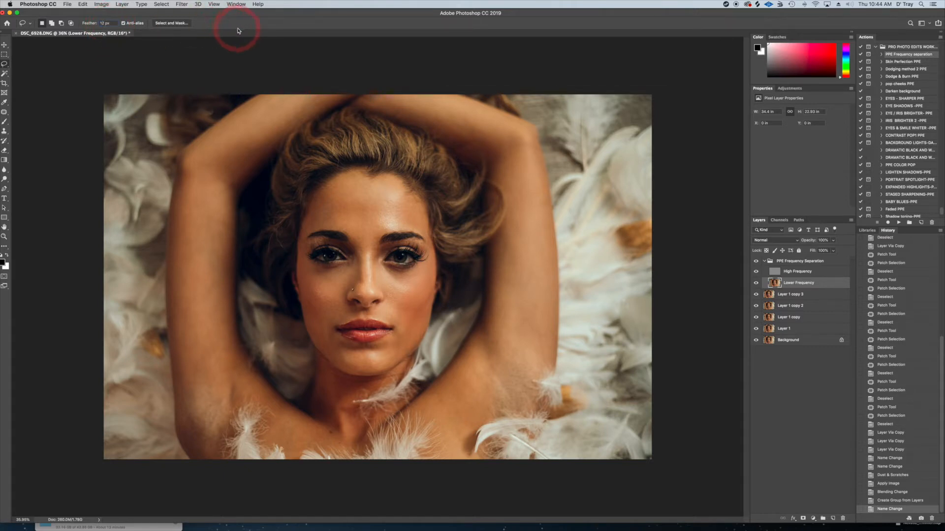
Outline the forehead with the Lasso and apply a Gaussian Blur with a radius of 7.0 pixels
mouse_move(398, 181)
mouse_down()
mouse_move(359, 183)
mouse_move(310, 219)
mouse_move(304, 236)
mouse_up()
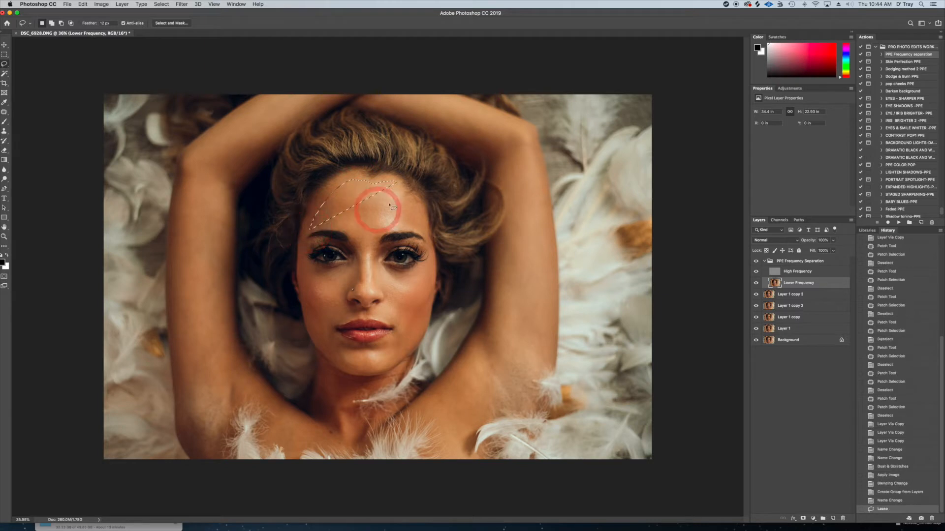
mouse_move(396, 181)
mouse_down()
mouse_move(337, 180)
mouse_move(301, 216)
mouse_move(310, 229)
mouse_move(420, 209)
mouse_move(366, 173)
mouse_up()
click(181, 4)
mouse_move(211, 99)
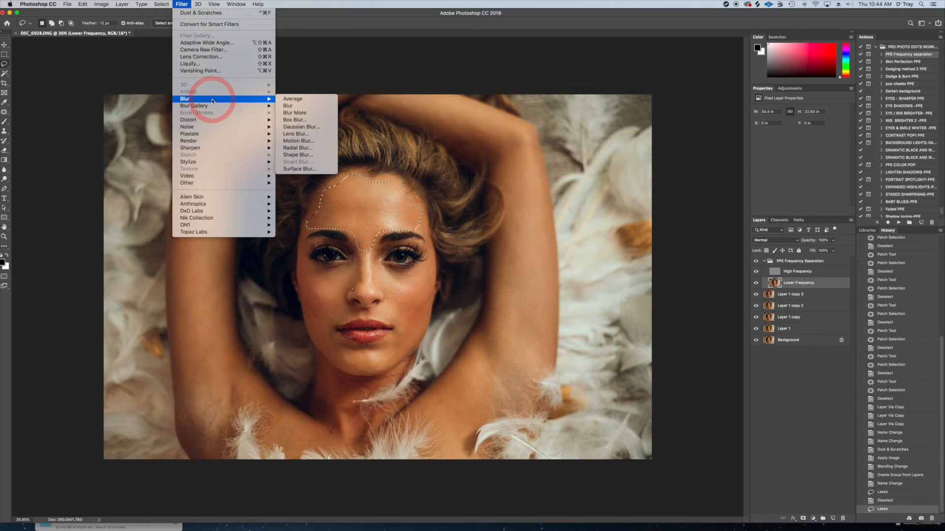
click(302, 126)
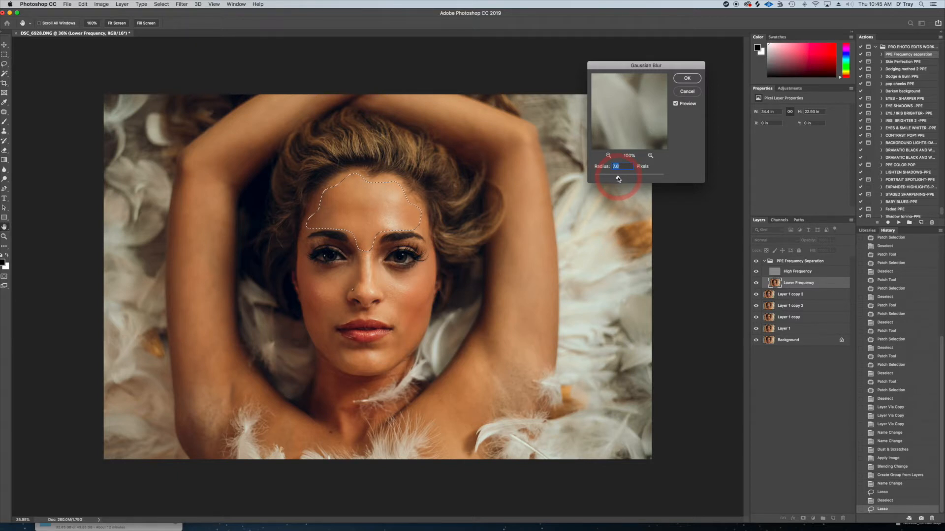
click(688, 80)
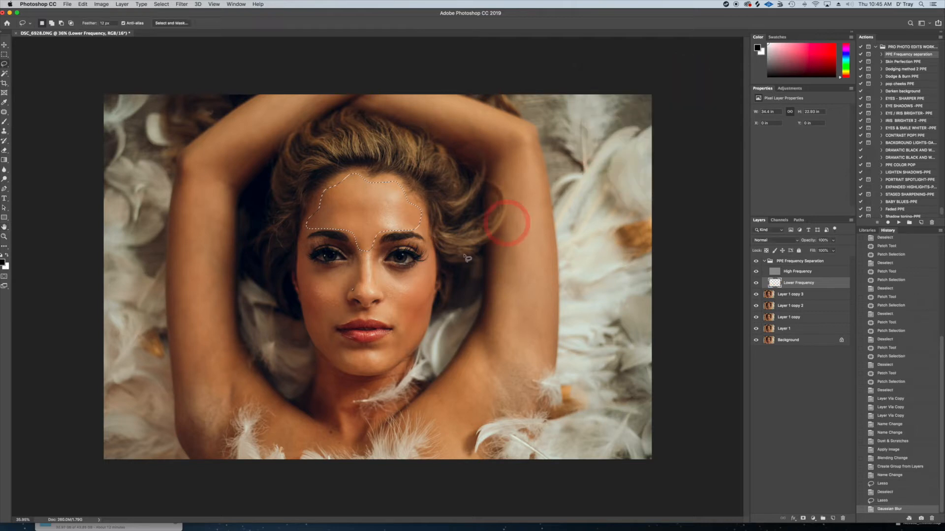
Lasso the nose and repeat the last Gaussian Blur on it
mouse_move(364, 265)
mouse_down()
mouse_move(354, 290)
mouse_move(368, 305)
mouse_move(385, 297)
mouse_move(365, 244)
mouse_up()
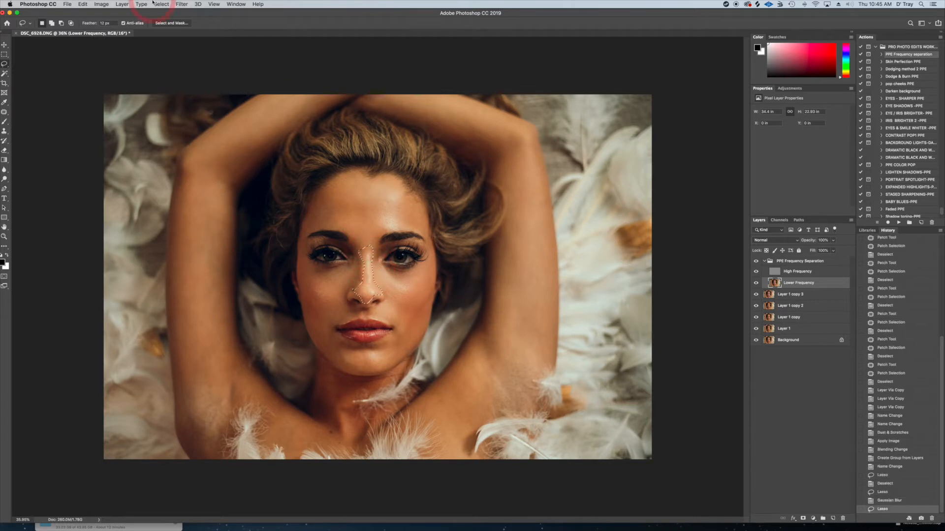
click(182, 4)
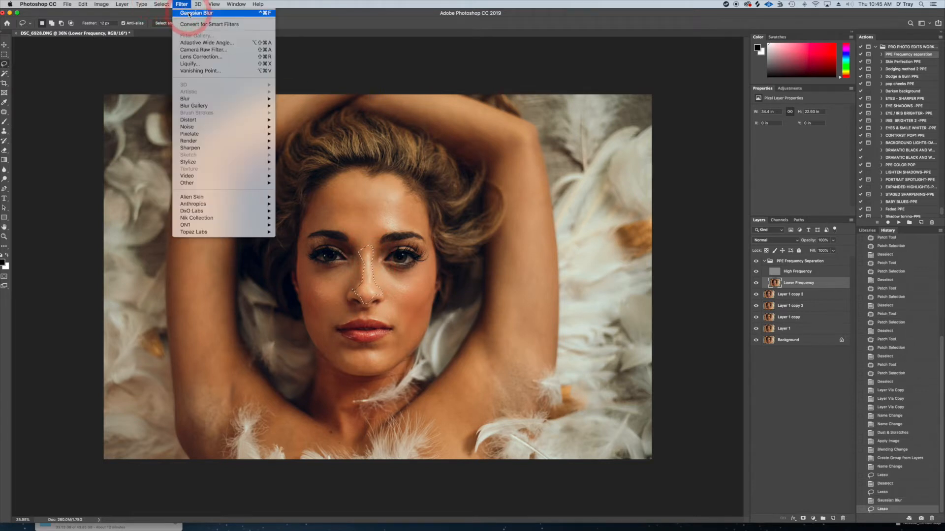
click(189, 13)
Lasso the cheek areas below the eyes and smooth them with the same Gaussian Blur
mouse_move(345, 267)
mouse_down()
mouse_move(310, 260)
mouse_move(304, 275)
mouse_move(316, 290)
mouse_up()
key(super+d)
mouse_move(347, 261)
mouse_down()
mouse_move(299, 262)
mouse_move(304, 311)
mouse_move(340, 332)
mouse_move(346, 264)
mouse_up()
click(182, 4)
click(191, 12)
mouse_move(428, 261)
mouse_down()
mouse_move(415, 268)
mouse_move(429, 258)
mouse_up()
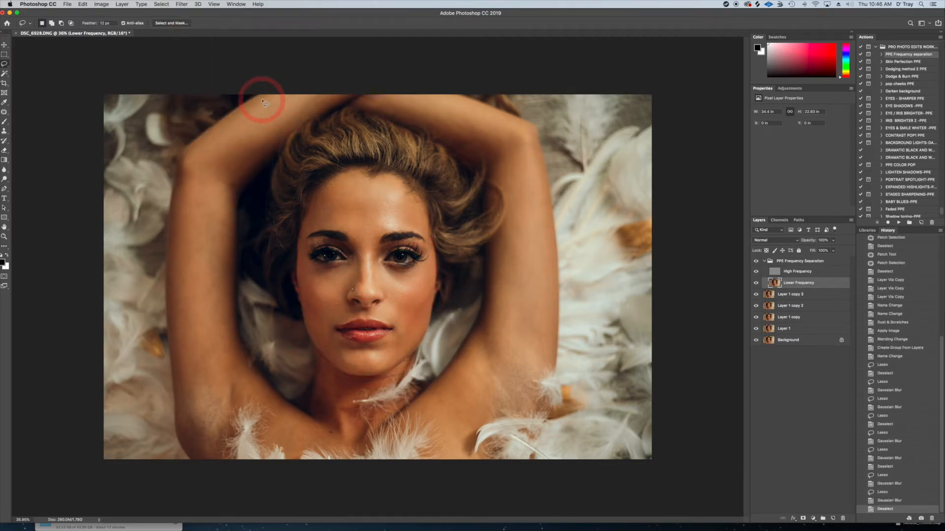
Lasso each raised arm in turn, repeat the Gaussian Blur on it, and clear the selection
mouse_move(264, 102)
mouse_down()
mouse_move(199, 146)
mouse_move(173, 237)
mouse_move(178, 409)
mouse_move(201, 452)
mouse_move(216, 453)
mouse_move(229, 406)
mouse_move(256, 401)
mouse_move(231, 345)
mouse_move(230, 202)
mouse_move(317, 104)
mouse_move(246, 93)
mouse_up()
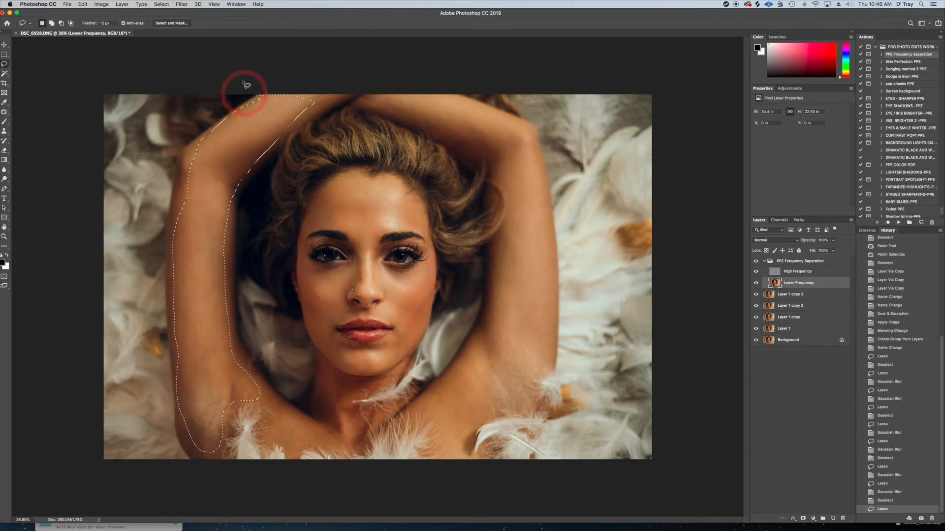
click(182, 4)
click(196, 13)
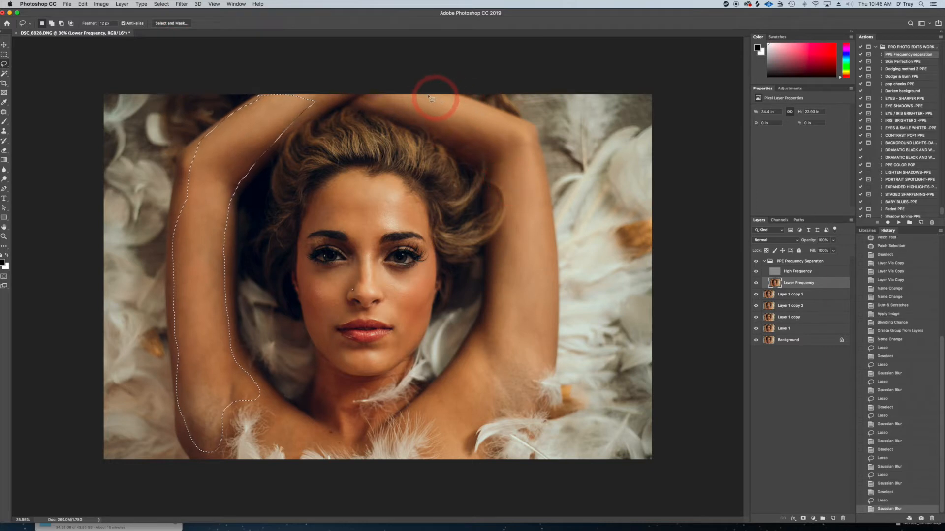
mouse_move(427, 94)
mouse_down()
mouse_move(481, 107)
mouse_move(526, 137)
mouse_move(551, 255)
mouse_move(552, 372)
mouse_move(518, 357)
mouse_move(488, 367)
mouse_move(487, 418)
mouse_move(463, 455)
mouse_move(441, 428)
mouse_move(494, 322)
mouse_move(510, 178)
mouse_move(494, 154)
mouse_move(391, 94)
mouse_up()
click(182, 4)
click(186, 6)
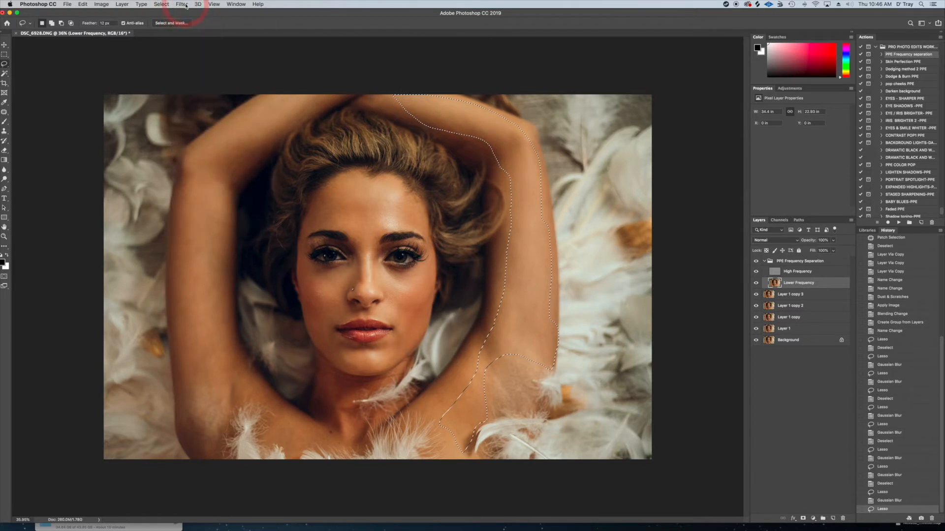
key(super+d)
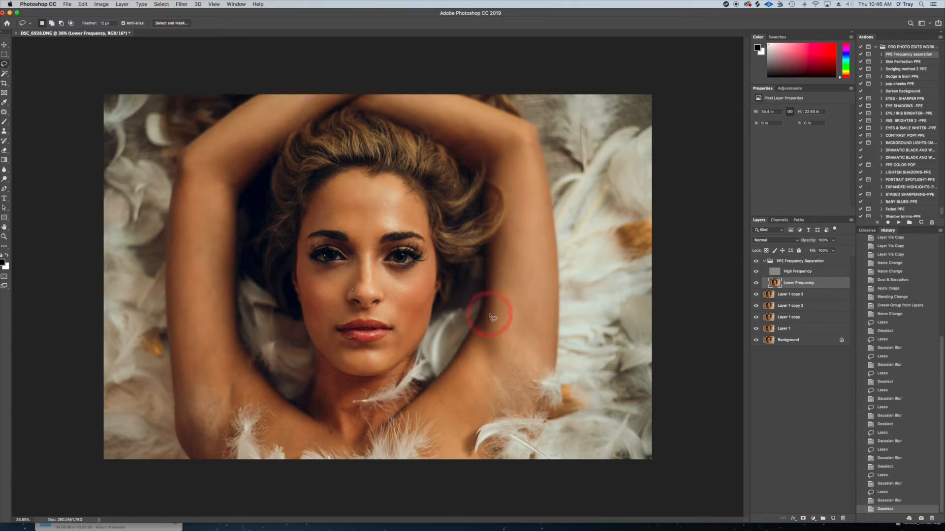
Lasso the woman's left underarm and apply the same Gaussian Blur twice
mouse_move(534, 367)
mouse_down()
mouse_move(493, 364)
mouse_move(492, 410)
mouse_move(532, 409)
mouse_move(536, 372)
mouse_up()
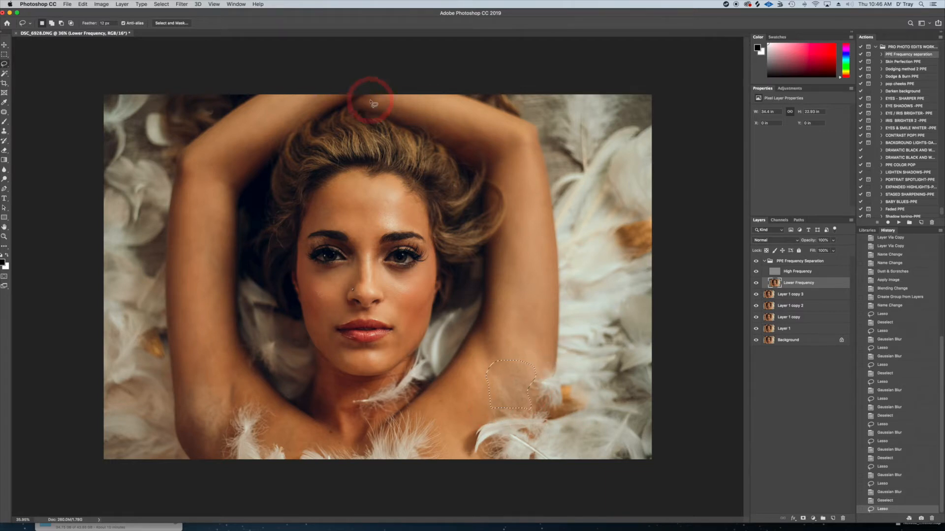
click(182, 4)
click(188, 13)
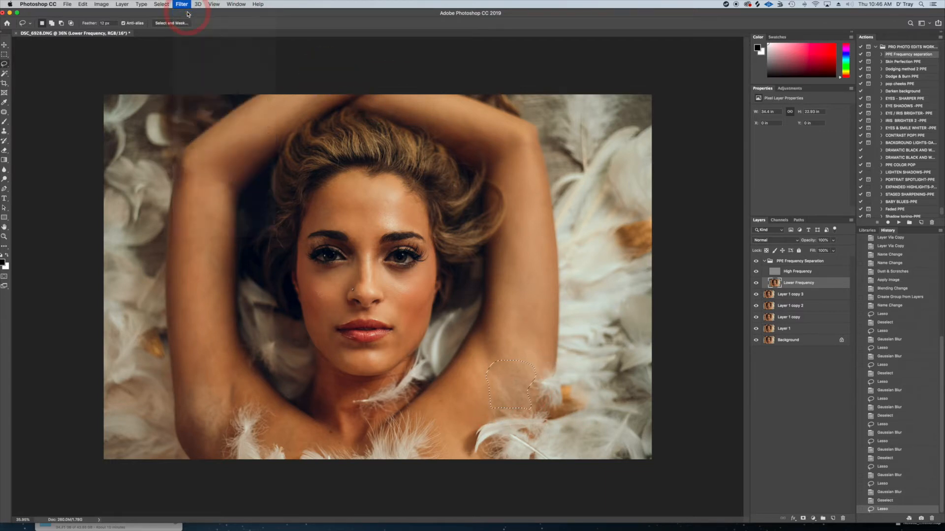
click(181, 4)
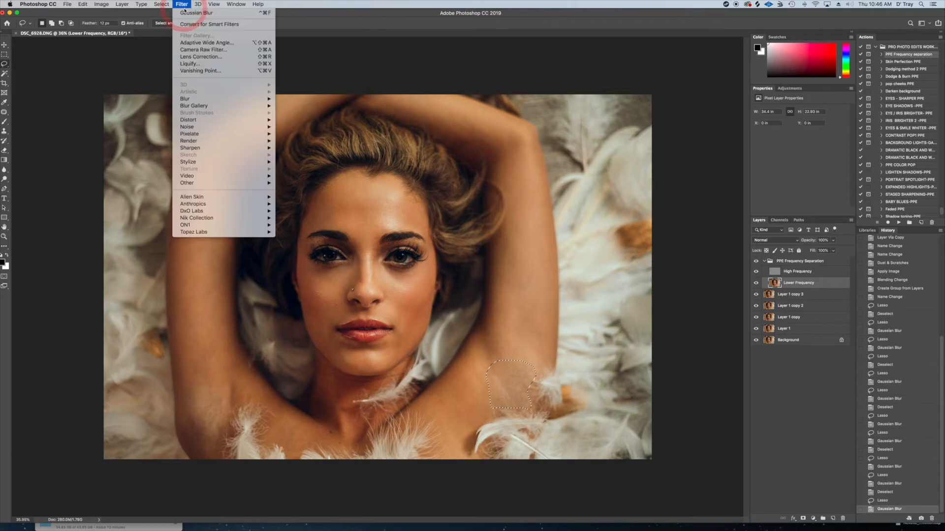
click(187, 13)
Lasso the woman's right underarm, apply the same Gaussian Blur twice, and clear the selection
mouse_move(226, 411)
mouse_down()
mouse_move(195, 384)
mouse_move(186, 447)
mouse_move(216, 449)
mouse_move(226, 411)
mouse_up()
click(181, 4)
click(190, 14)
click(181, 4)
click(190, 13)
click(191, 344)
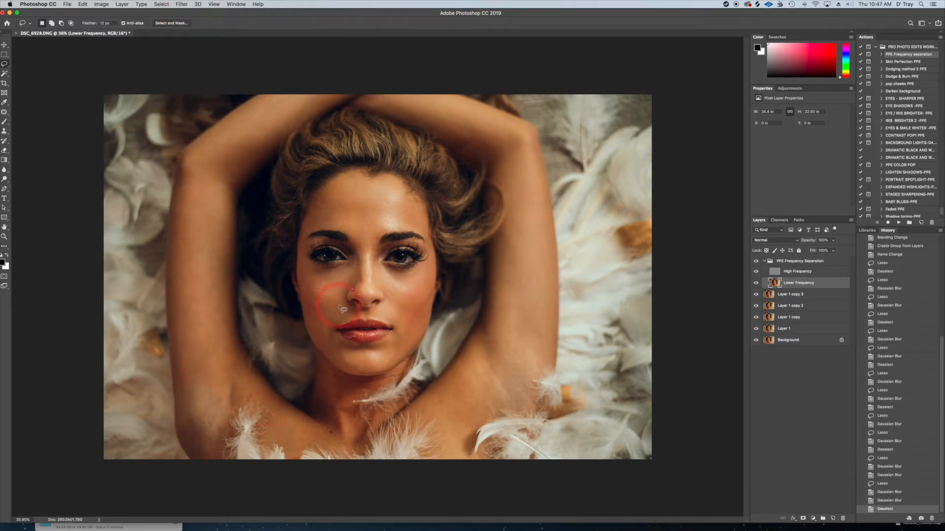
Blur the skin between nose and mouth corner on each cheek with the same Gaussian Blur, and collapse the frequency separation group
mouse_move(343, 296)
mouse_down()
mouse_move(317, 291)
mouse_move(314, 303)
mouse_move(325, 334)
mouse_move(355, 316)
mouse_up()
click(182, 4)
click(191, 14)
mouse_move(418, 296)
mouse_down()
mouse_move(397, 287)
mouse_move(380, 302)
mouse_move(393, 327)
mouse_move(426, 304)
mouse_up()
click(182, 4)
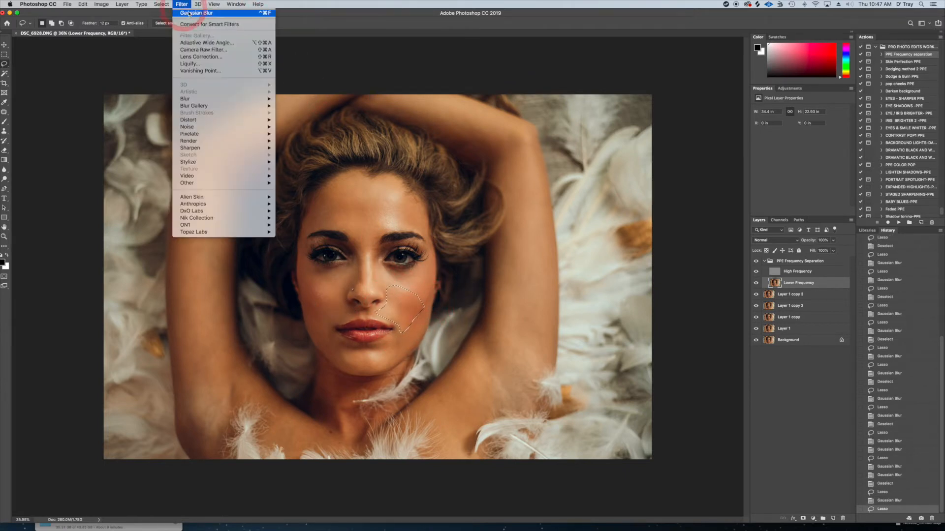
click(197, 13)
key(super+d)
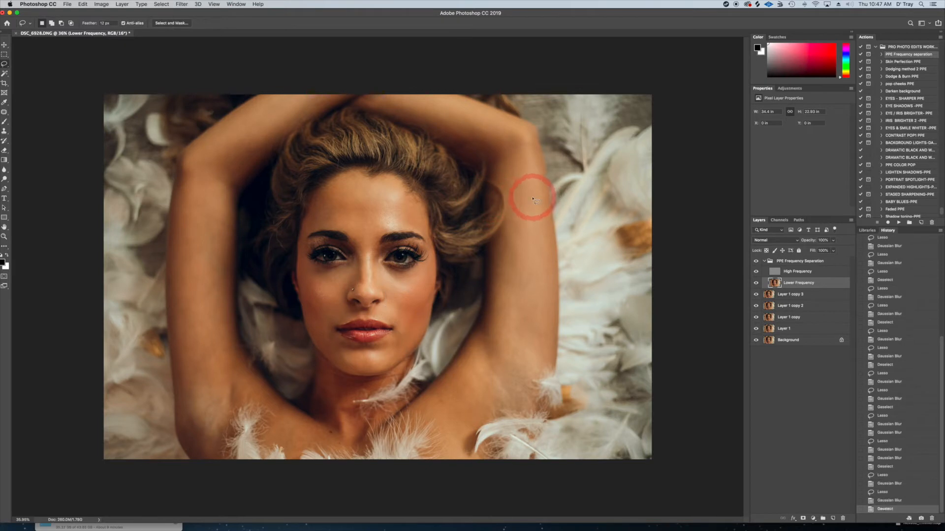
click(761, 261)
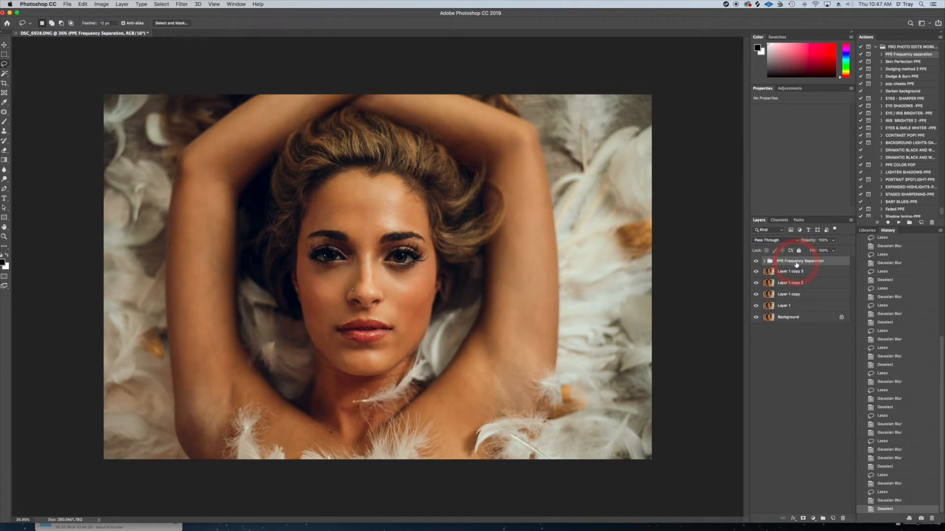
Stamp all visible layers onto a new layer and run the Skin Perfection PPE action, accepting the SKIN PERFECTION LAYER name and its prompts
key(super+alt+shift+e)
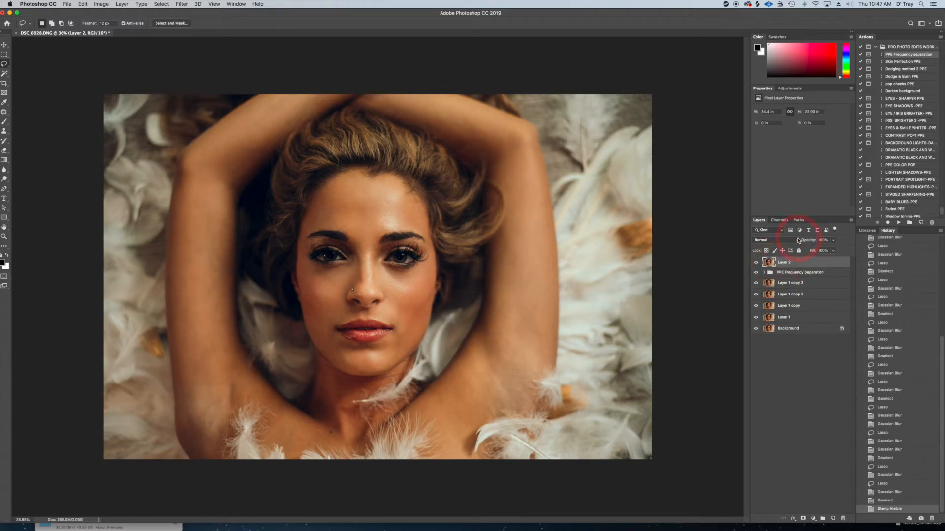
click(895, 62)
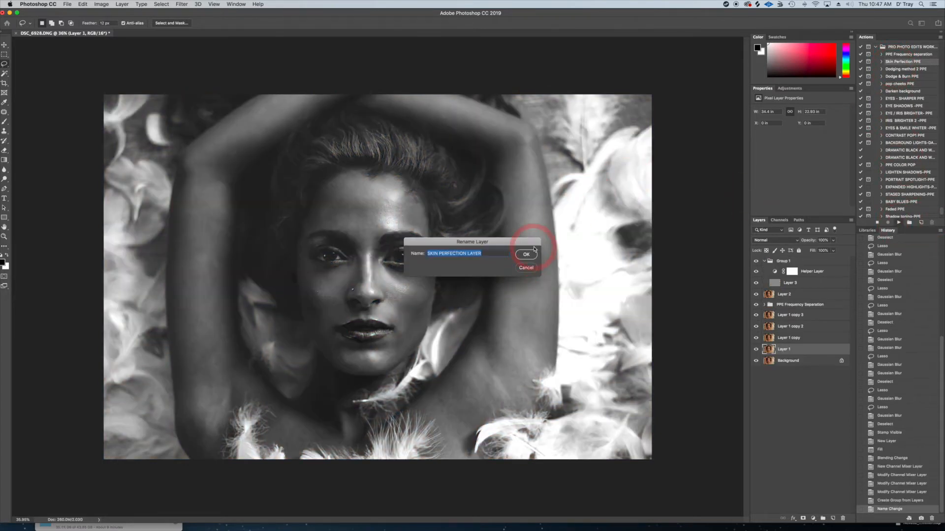
click(526, 254)
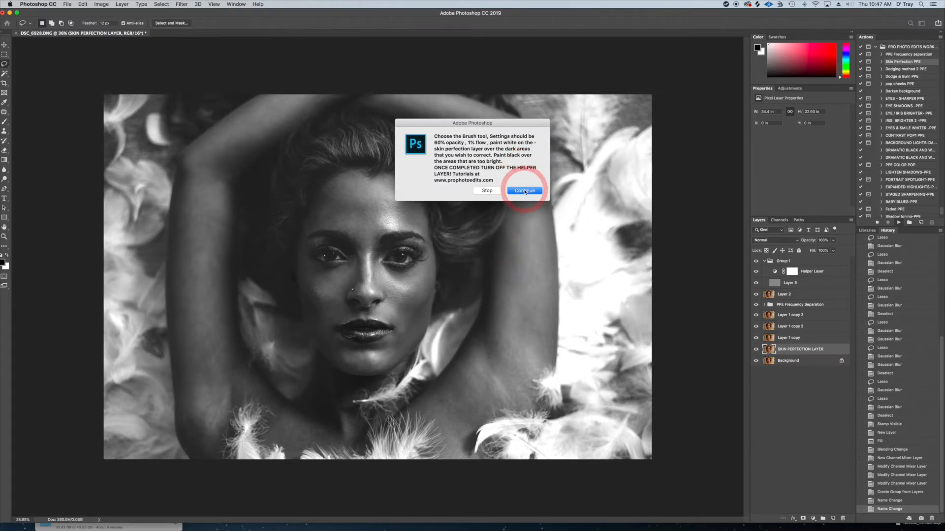
click(524, 191)
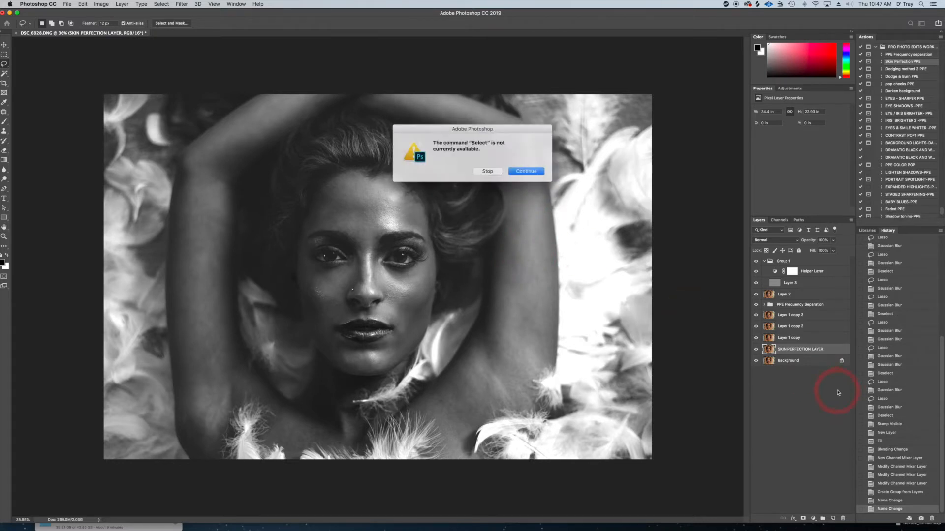
click(516, 171)
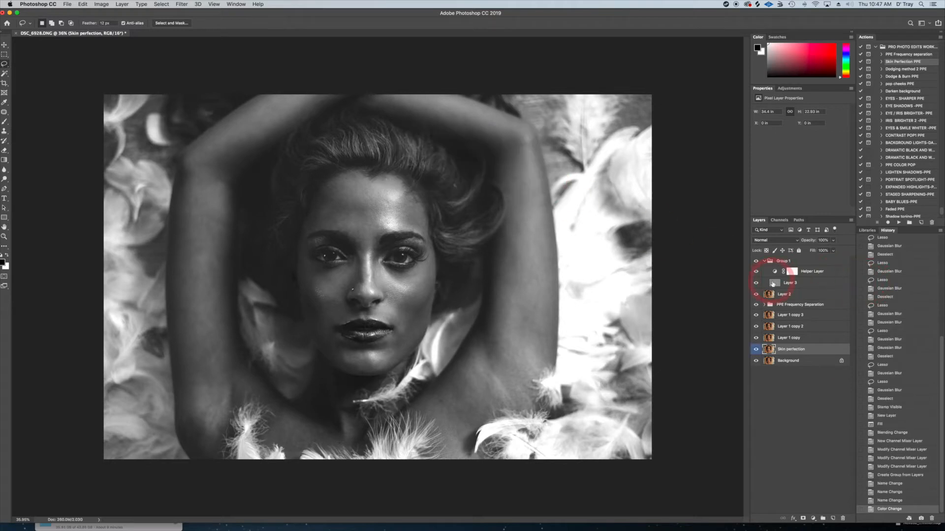
Select the gray Layer 3 in Group 1 and set up a white Brush with 70% opacity and 1% flow
click(772, 283)
click(4, 121)
click(156, 24)
text(70)
click(202, 24)
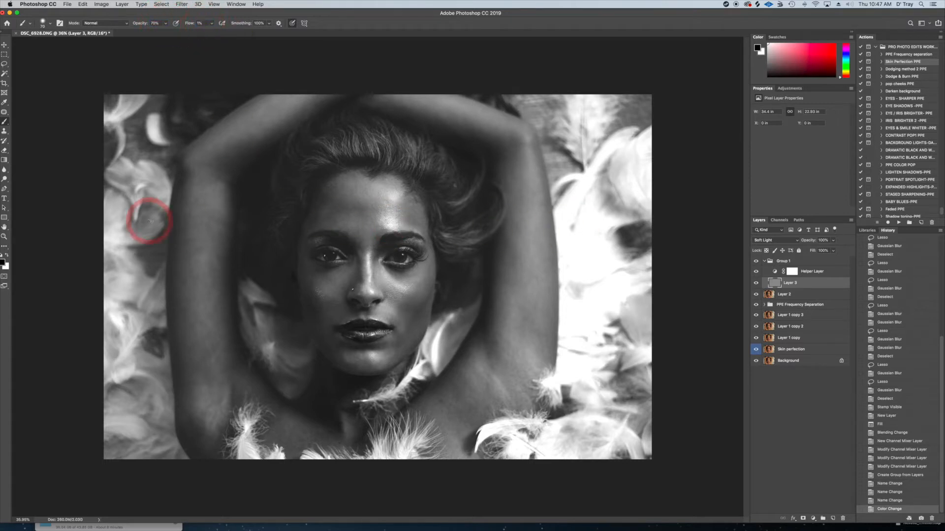
click(7, 256)
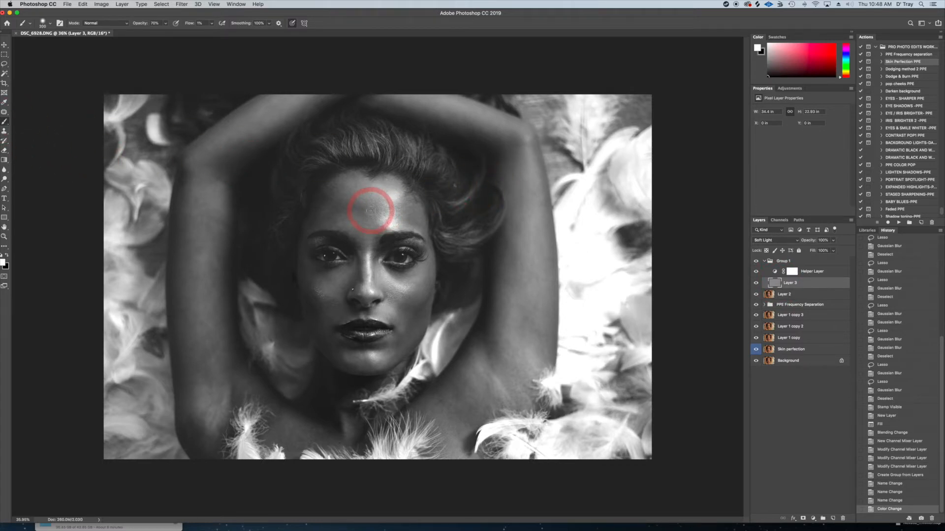
Paint white over the dark patches across the middle of the woman's forehead on Layer 3
scroll(370, 210, up, 5)
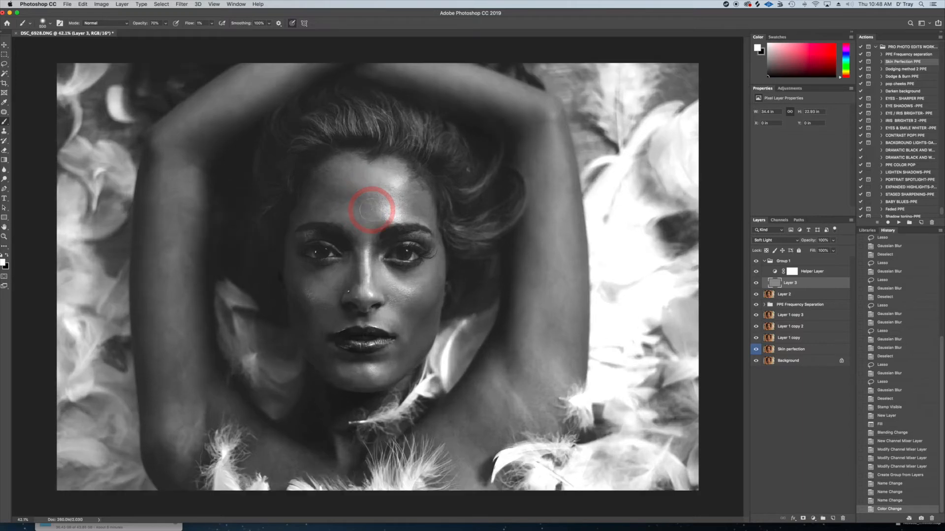
scroll(371, 209, up, 2)
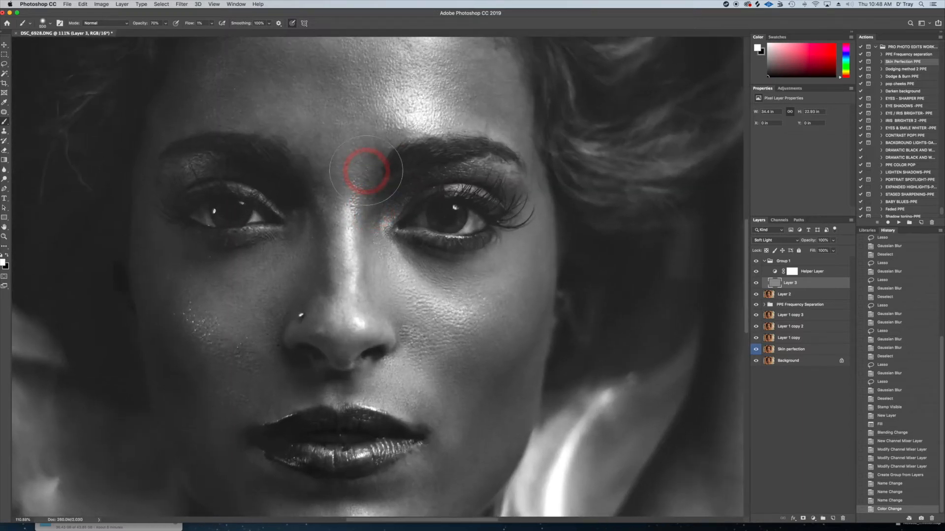
scroll(454, 301, up, 2)
drag(454, 302, 450, 279)
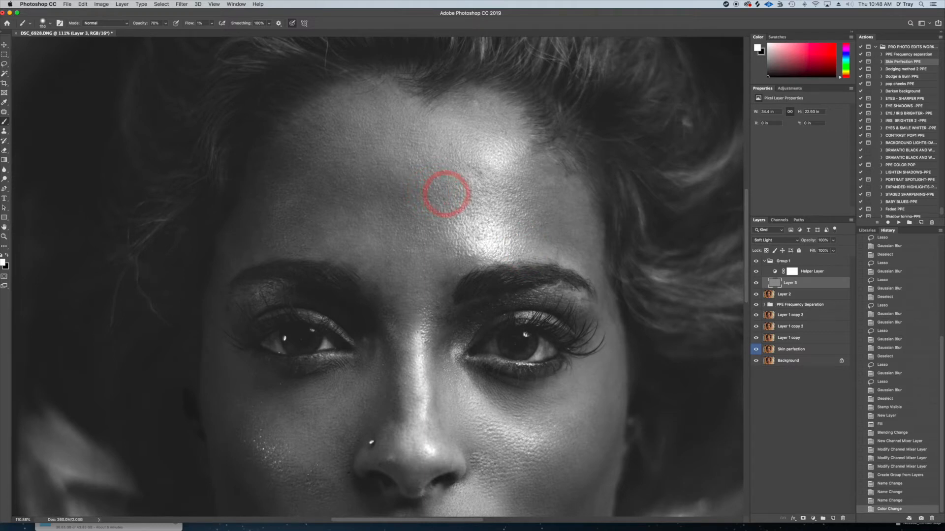
mouse_move(453, 192)
mouse_down()
mouse_move(422, 201)
mouse_move(397, 196)
mouse_move(403, 205)
mouse_move(380, 195)
mouse_move(407, 195)
mouse_move(412, 237)
mouse_up()
mouse_move(400, 196)
mouse_down()
mouse_move(460, 174)
mouse_move(443, 193)
mouse_move(358, 202)
mouse_move(340, 184)
mouse_move(314, 202)
mouse_move(322, 186)
mouse_move(303, 211)
mouse_move(313, 228)
mouse_move(304, 211)
mouse_up()
Paint white over the shadowed temple with a smaller brush, and over the upper forehead down to the brows with a larger one
key(bracketleft)
key(bracketleft)
mouse_move(264, 238)
mouse_down()
mouse_move(240, 242)
mouse_move(246, 235)
mouse_up()
key(bracketright)
key(bracketright)
key(bracketright)
mouse_move(294, 169)
mouse_down()
mouse_move(326, 153)
mouse_move(324, 171)
mouse_move(346, 180)
mouse_move(336, 188)
mouse_move(352, 200)
mouse_move(331, 196)
mouse_move(293, 219)
mouse_move(305, 240)
mouse_move(313, 240)
mouse_move(314, 199)
mouse_move(337, 193)
mouse_move(332, 207)
mouse_move(354, 212)
mouse_move(370, 191)
mouse_move(384, 191)
mouse_move(387, 224)
mouse_move(413, 215)
mouse_move(422, 225)
mouse_move(398, 186)
mouse_move(394, 207)
mouse_move(384, 192)
mouse_move(359, 199)
mouse_move(319, 187)
mouse_move(322, 196)
mouse_move(368, 140)
mouse_move(364, 150)
mouse_move(411, 199)
mouse_move(408, 261)
mouse_move(390, 260)
mouse_move(390, 293)
mouse_up()
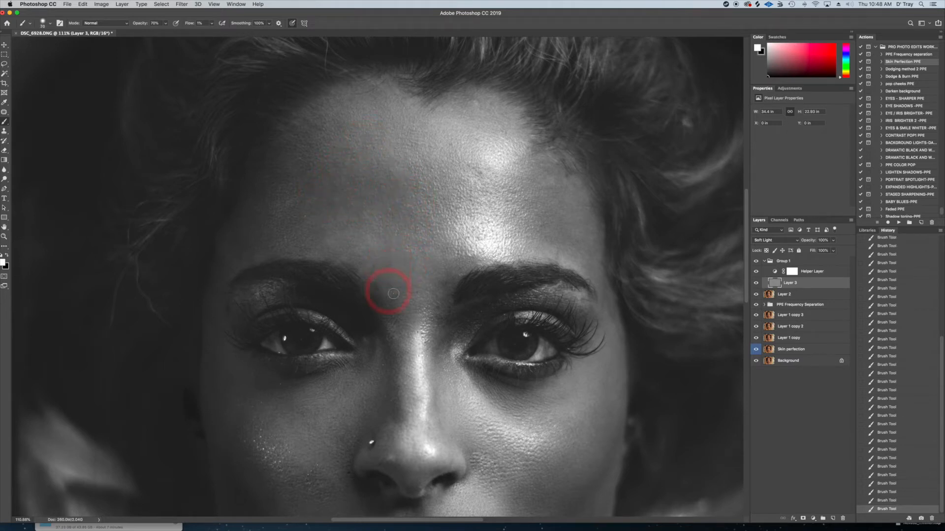
Lighten the dark spots between the eyebrows, beside the nose bridge and on the central forehead with white at varying brush sizes
mouse_move(393, 285)
mouse_down()
mouse_move(396, 189)
mouse_move(380, 188)
mouse_move(360, 209)
mouse_move(378, 177)
mouse_move(371, 189)
mouse_move(419, 219)
mouse_move(445, 203)
mouse_move(446, 185)
mouse_move(445, 215)
mouse_move(532, 150)
mouse_move(499, 174)
mouse_move(472, 166)
mouse_move(533, 186)
mouse_move(534, 163)
mouse_move(511, 183)
mouse_move(537, 218)
mouse_move(523, 223)
mouse_move(559, 241)
mouse_move(557, 211)
mouse_move(532, 166)
mouse_move(549, 169)
mouse_move(513, 193)
mouse_move(545, 237)
mouse_move(515, 226)
mouse_move(468, 267)
mouse_move(444, 286)
mouse_up()
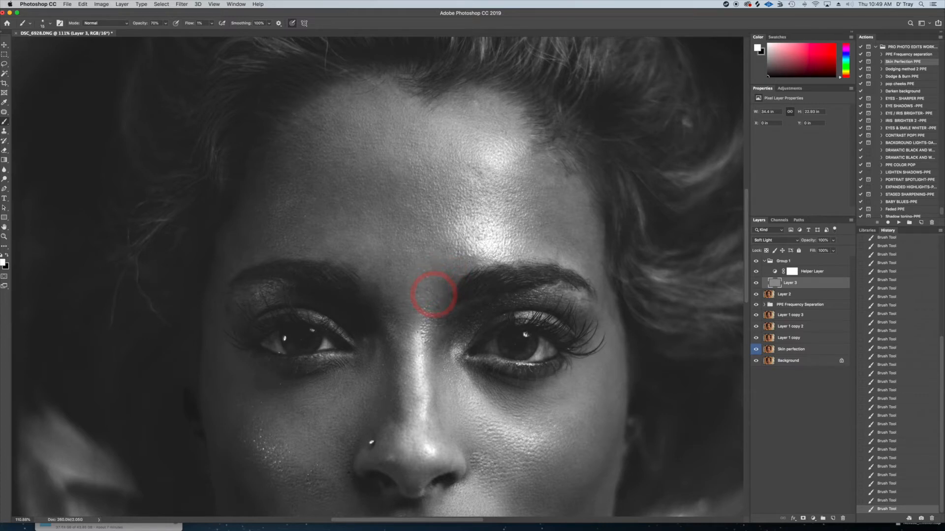
mouse_move(435, 315)
mouse_down()
mouse_move(445, 319)
mouse_move(436, 321)
mouse_move(433, 306)
mouse_move(448, 292)
mouse_move(430, 274)
mouse_move(452, 276)
mouse_move(401, 211)
mouse_move(375, 281)
mouse_move(386, 284)
mouse_up()
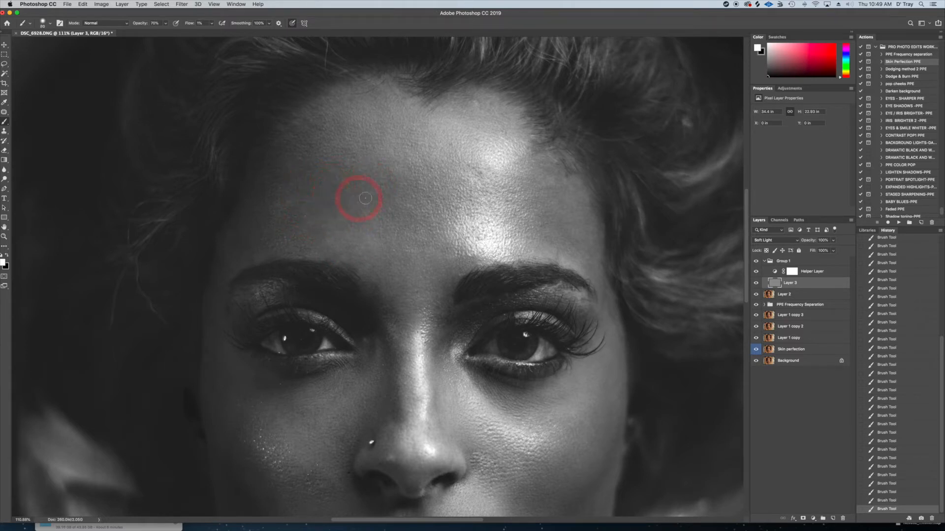
key([)
mouse_move(394, 186)
mouse_down()
mouse_move(407, 217)
mouse_move(388, 242)
mouse_up()
key(])
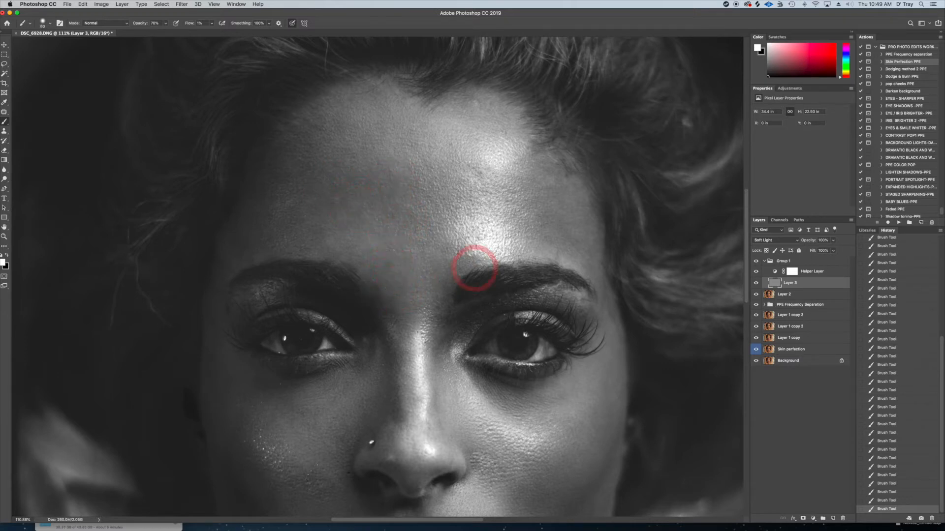
key(])
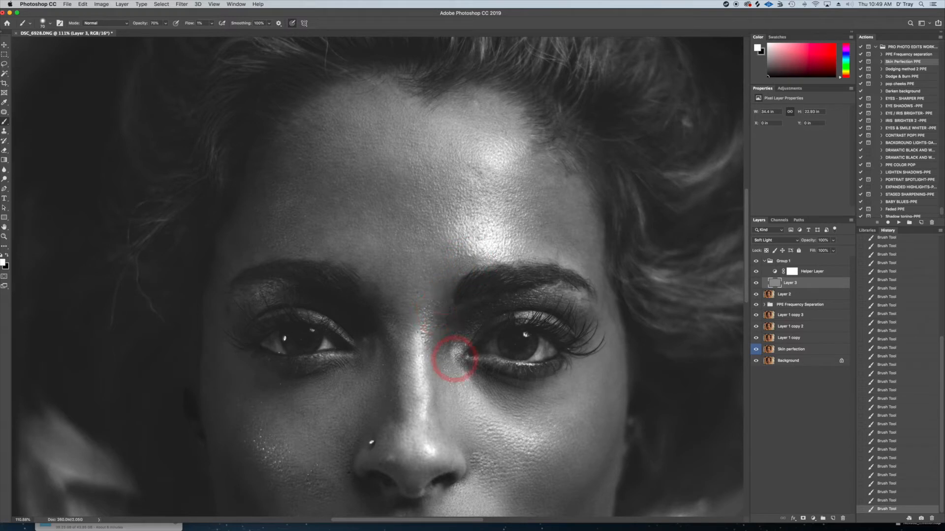
key(])
mouse_move(390, 399)
mouse_down()
mouse_move(399, 415)
mouse_move(391, 312)
mouse_move(398, 320)
mouse_move(382, 291)
mouse_move(396, 260)
mouse_move(386, 259)
mouse_move(407, 266)
mouse_move(422, 238)
mouse_move(405, 211)
mouse_move(375, 193)
mouse_up()
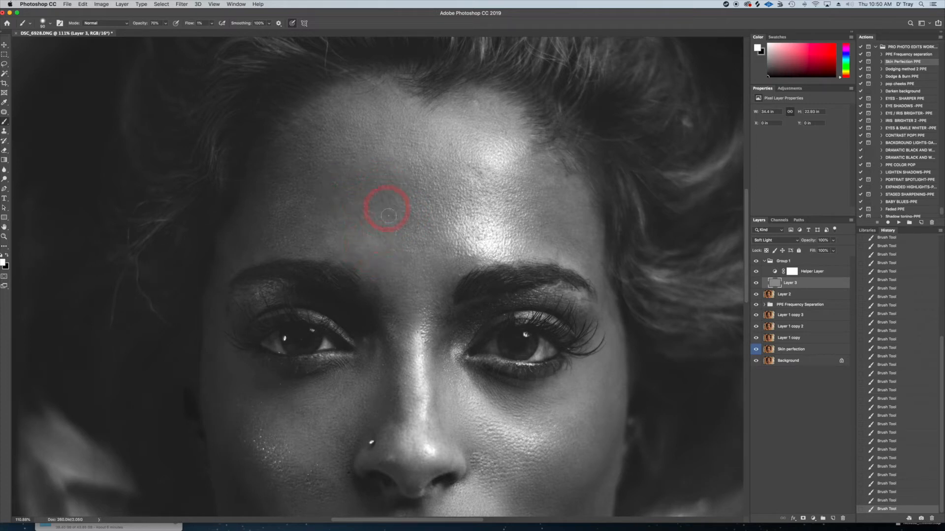
Switch to black and paint with an enlarged brush over the bright highlights on the forehead and the cheek beside the nose
key(x)
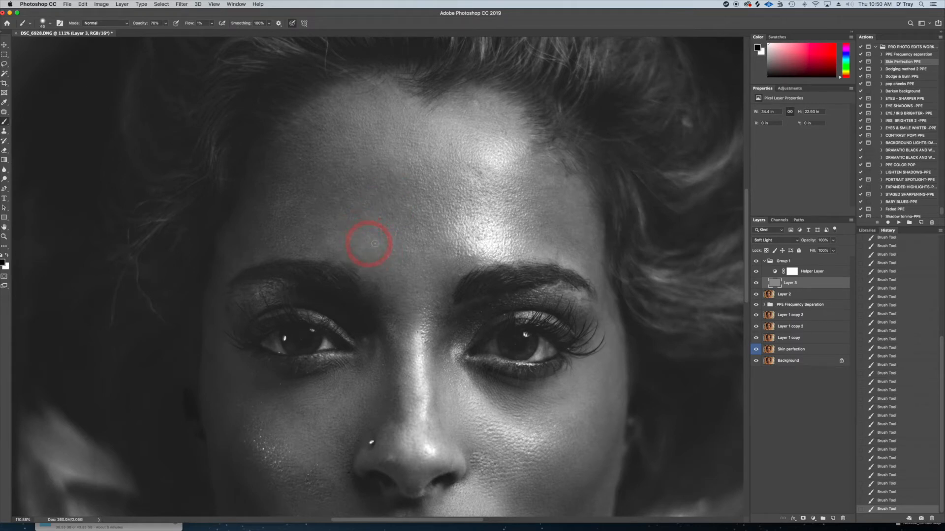
key(bracketright)
key(bracketright)
key(bracketright)
key(bracketright)
mouse_move(498, 239)
mouse_down()
mouse_move(488, 250)
mouse_move(500, 242)
mouse_move(558, 257)
mouse_up()
key(bracketleft)
key(bracketright)
key(bracketright)
key(bracketright)
mouse_move(426, 340)
mouse_down()
mouse_move(419, 379)
mouse_move(468, 390)
mouse_move(507, 428)
mouse_move(537, 438)
mouse_up()
Shrink the brush and paint black around the inner end of the eyebrow on the picture's left
key(bracketleft)
key(bracketleft)
key(bracketleft)
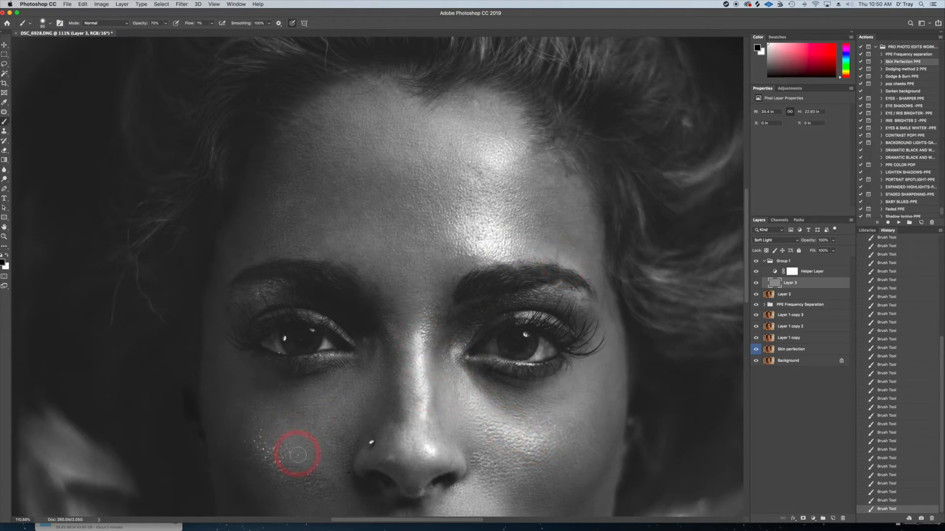
key(bracketleft)
key(bracketleft)
mouse_move(374, 279)
mouse_down()
mouse_move(367, 245)
mouse_move(347, 258)
mouse_up()
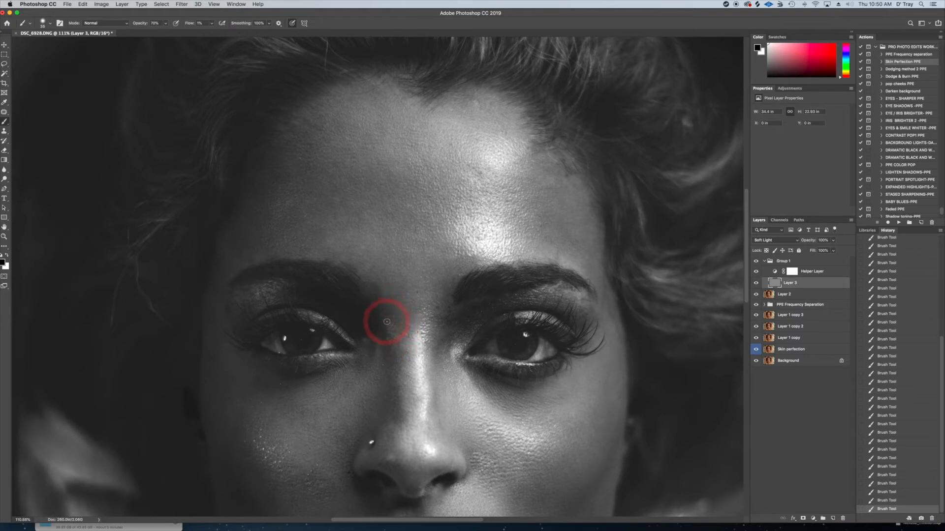
Switch back to white and lighten the dark skin from between the brows to the inner eye corner
key(x)
mouse_move(399, 293)
mouse_down()
mouse_move(403, 323)
mouse_move(402, 281)
mouse_move(395, 292)
mouse_move(422, 235)
mouse_move(404, 253)
mouse_move(454, 271)
mouse_move(322, 189)
mouse_move(390, 190)
mouse_move(340, 165)
mouse_move(396, 406)
mouse_move(438, 287)
mouse_move(450, 351)
mouse_up()
key(bracketright)
key(bracketright)
key(bracketright)
Paint white over the shadows beneath both eyes and along the side of the nose
mouse_move(508, 412)
mouse_down()
mouse_move(505, 228)
mouse_move(524, 209)
mouse_move(510, 221)
mouse_move(559, 215)
mouse_move(494, 219)
mouse_move(476, 196)
mouse_move(497, 223)
mouse_move(506, 226)
mouse_move(490, 211)
mouse_move(527, 221)
mouse_move(501, 229)
mouse_move(556, 214)
mouse_move(510, 222)
mouse_move(466, 197)
mouse_move(493, 222)
mouse_up()
key(bracketright)
key(bracketright)
key(bracketright)
key(bracketright)
key(bracketleft)
key(bracketleft)
key(bracketleft)
key(bracketleft)
key(bracketleft)
key(bracketleft)
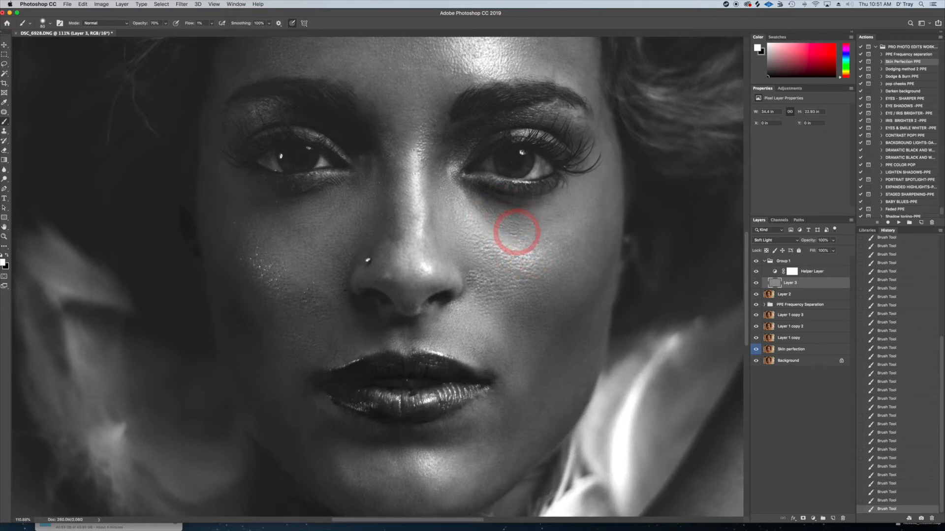
mouse_move(489, 208)
mouse_down()
mouse_move(469, 196)
mouse_move(499, 251)
mouse_move(512, 255)
mouse_move(508, 224)
mouse_move(517, 228)
mouse_move(472, 192)
mouse_move(484, 213)
mouse_move(474, 203)
mouse_move(495, 199)
mouse_move(508, 231)
mouse_move(531, 228)
mouse_move(496, 221)
mouse_move(465, 191)
mouse_move(495, 219)
mouse_move(503, 209)
mouse_move(500, 224)
mouse_move(526, 228)
mouse_move(526, 218)
mouse_move(482, 208)
mouse_move(518, 235)
mouse_move(541, 222)
mouse_move(481, 206)
mouse_move(492, 230)
mouse_move(547, 226)
mouse_move(521, 212)
mouse_move(544, 231)
mouse_move(524, 326)
mouse_move(471, 281)
mouse_move(473, 270)
mouse_move(470, 287)
mouse_move(415, 326)
mouse_move(422, 339)
mouse_move(413, 337)
mouse_move(434, 317)
mouse_move(431, 271)
mouse_move(393, 244)
mouse_move(388, 170)
mouse_move(366, 163)
mouse_move(353, 192)
mouse_move(330, 203)
mouse_move(245, 211)
mouse_move(253, 204)
mouse_move(203, 187)
mouse_move(293, 210)
mouse_move(228, 264)
mouse_move(279, 220)
mouse_move(318, 211)
mouse_up()
mouse_move(344, 266)
mouse_down()
mouse_move(317, 314)
mouse_move(411, 329)
mouse_move(279, 309)
mouse_move(245, 329)
mouse_move(242, 273)
mouse_move(223, 283)
mouse_move(328, 353)
mouse_move(366, 239)
mouse_up()
Paint white with a smaller brush over uneven patches from the picture's left cheek to the opposite mouth corner
key(bracketleft)
key(bracketleft)
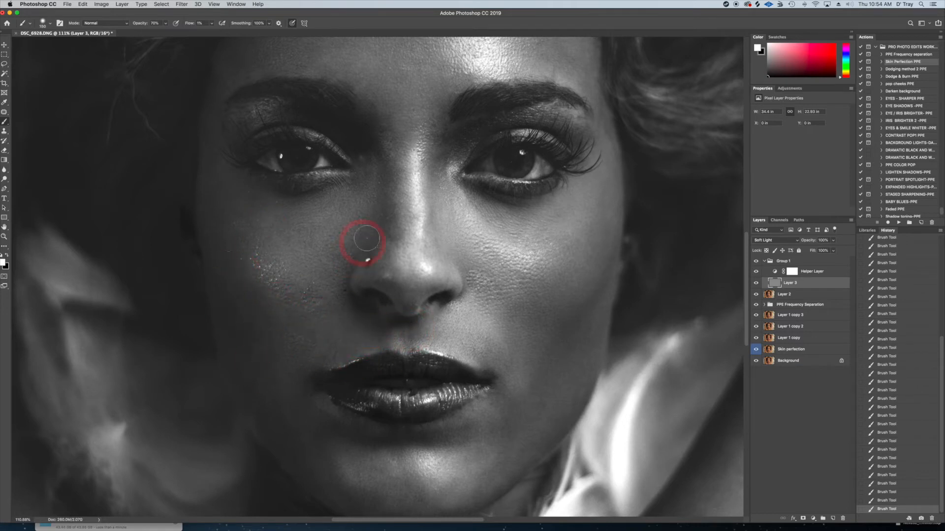
mouse_move(248, 222)
mouse_down()
mouse_move(547, 316)
mouse_move(601, 235)
mouse_move(574, 326)
mouse_move(536, 308)
mouse_move(506, 404)
mouse_move(496, 400)
mouse_move(509, 391)
mouse_move(494, 377)
mouse_up()
key(bracketleft)
key(bracketleft)
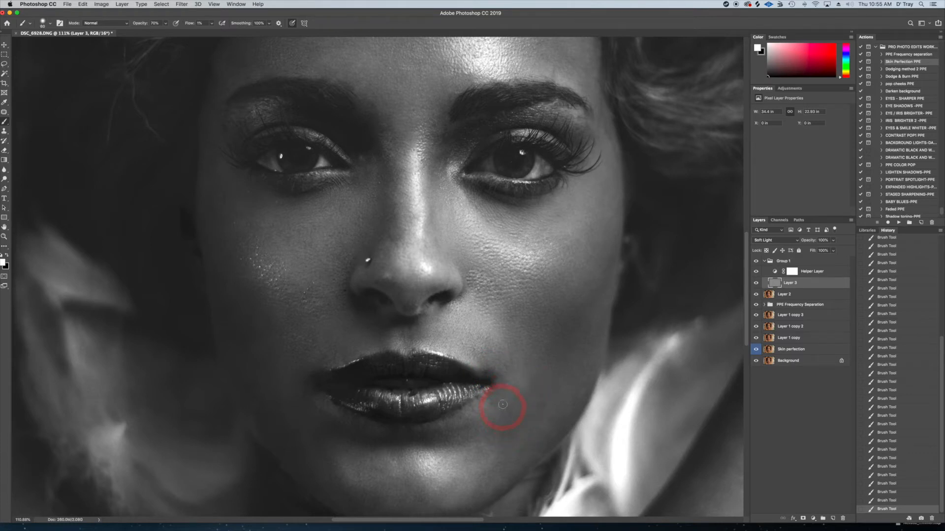
drag(491, 375, 491, 371)
Enlarge the brush and paint white over the uneven cheek skin below the eye on the picture's right
key(])
key(])
Adjust the brush to a finer size and lighten the dark mouth corner on the picture's right
key(])
key(])
drag(523, 277, 509, 271)
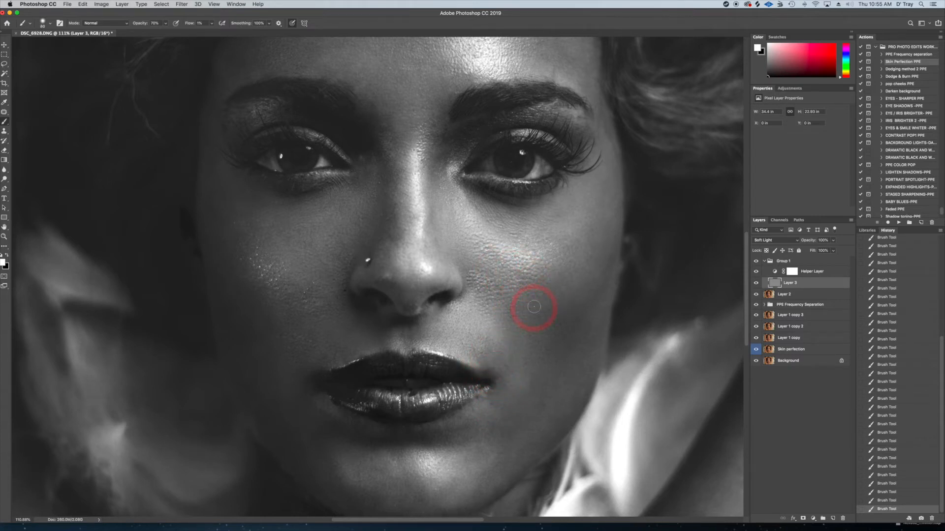
Lighten the remaining dark patches below the lips, on the picture's left cheek, along the nose and around the brow
key(])
key(])
key(])
key(])
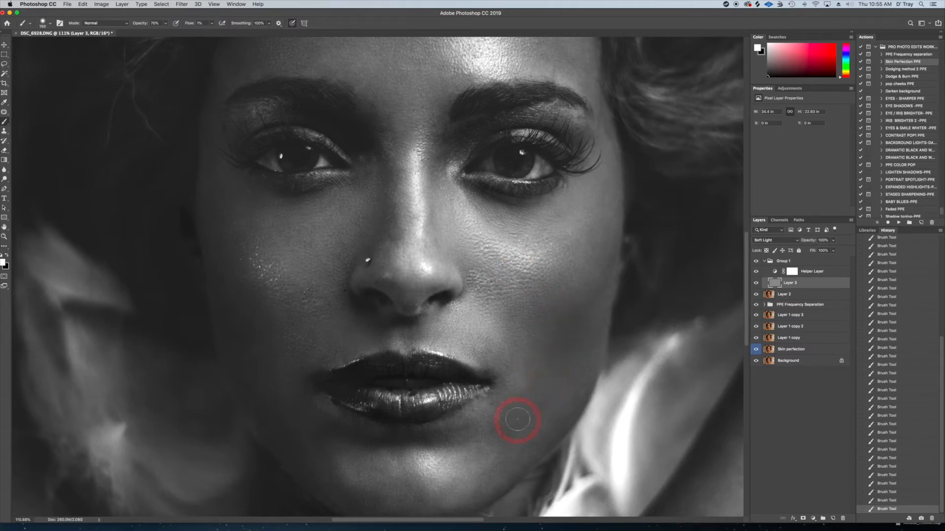
Paint white over the dark patches at the lower end of the arm on the picture's left
key(])
key(])
key(])
key([)
key([)
key([)
key([)
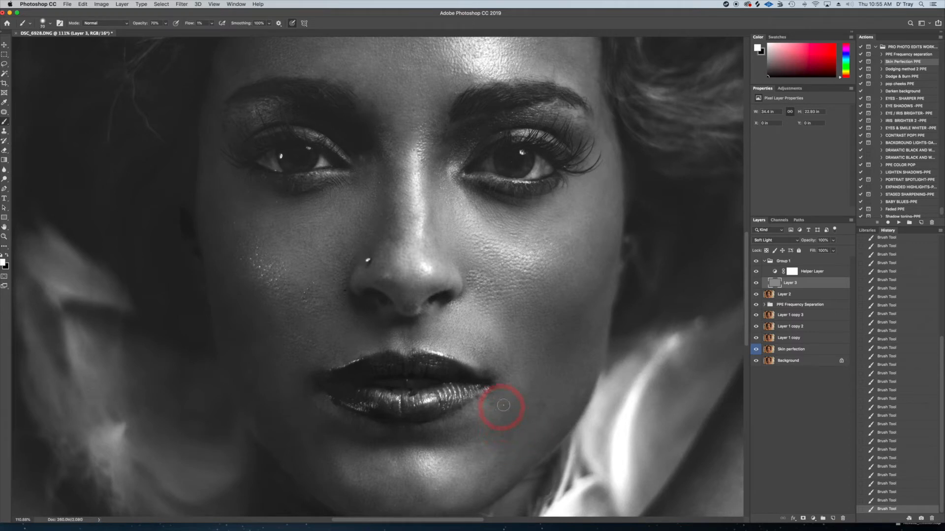
Paint white over the shadows around the mouth corner, below the lower lip, and along the jaw and cheeks
key([)
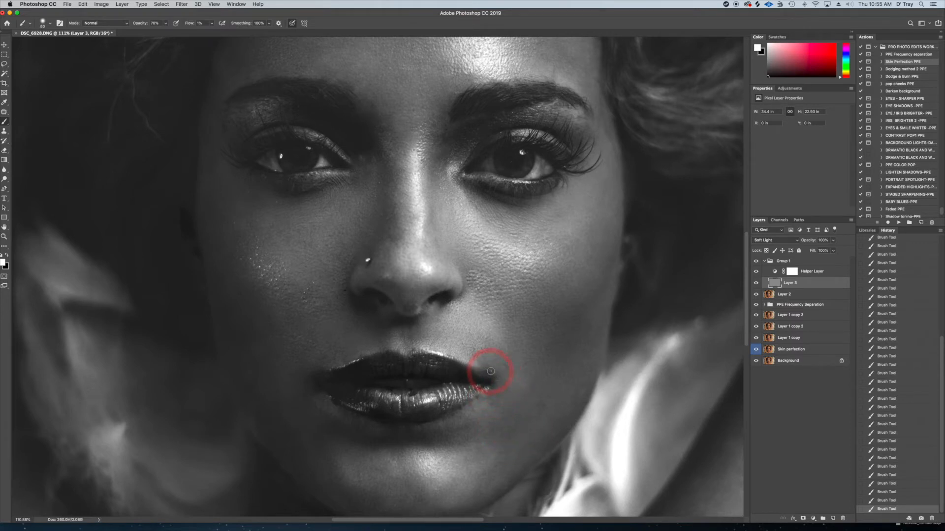
mouse_move(488, 371)
mouse_down()
mouse_move(488, 344)
mouse_move(488, 368)
mouse_up()
key([)
key([)
key([)
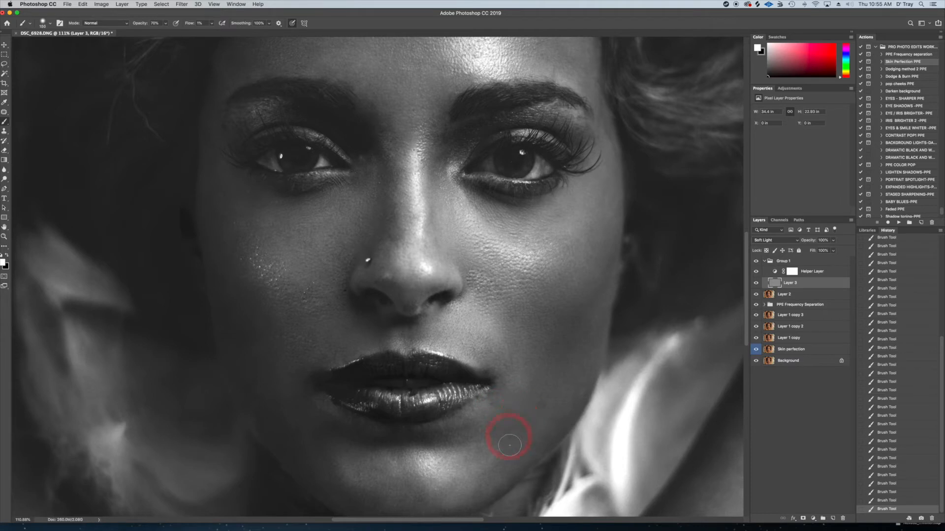
key([)
key([)
key([)
key([)
key([)
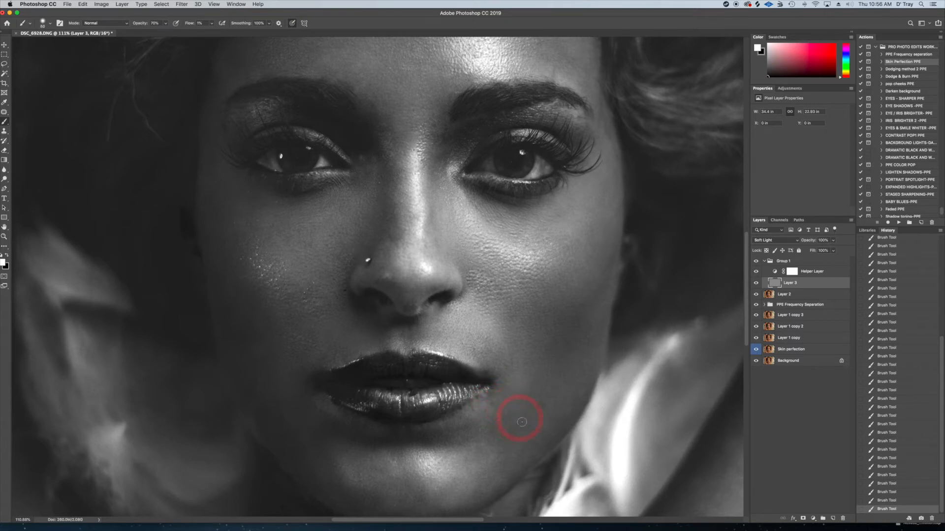
key(bracketright)
key(bracketright)
key(bracketright)
key(bracketright)
key(bracketright)
key(bracketright)
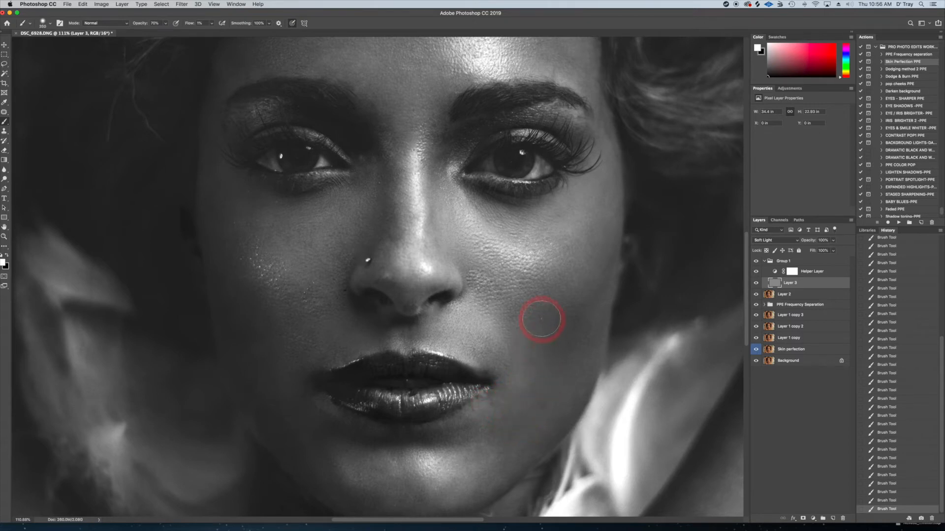
key(bracketleft)
key(bracketleft)
key(bracketleft)
key(bracketleft)
key(bracketleft)
key(bracketleft)
key(bracketleft)
mouse_move(493, 397)
mouse_down()
mouse_move(490, 430)
mouse_move(447, 437)
mouse_move(459, 425)
mouse_move(458, 436)
mouse_move(424, 441)
mouse_move(465, 424)
mouse_up()
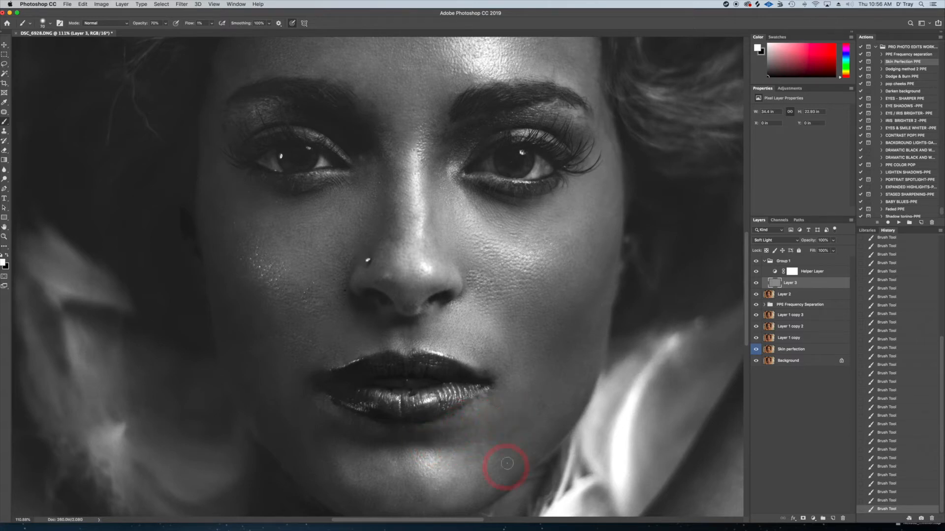
drag(507, 464, 534, 360)
mouse_move(449, 416)
mouse_down()
mouse_move(531, 291)
mouse_move(341, 291)
mouse_move(378, 197)
mouse_move(286, 270)
mouse_up()
key([)
key([)
mouse_move(408, 412)
mouse_down()
mouse_move(434, 338)
mouse_move(259, 228)
mouse_move(304, 301)
mouse_move(392, 393)
mouse_move(276, 274)
mouse_up()
key(])
key(])
key(])
drag(423, 137, 434, 296)
mouse_move(499, 133)
mouse_down()
mouse_move(421, 172)
mouse_move(540, 270)
mouse_move(439, 86)
mouse_up()
key(])
key(])
drag(445, 497, 454, 216)
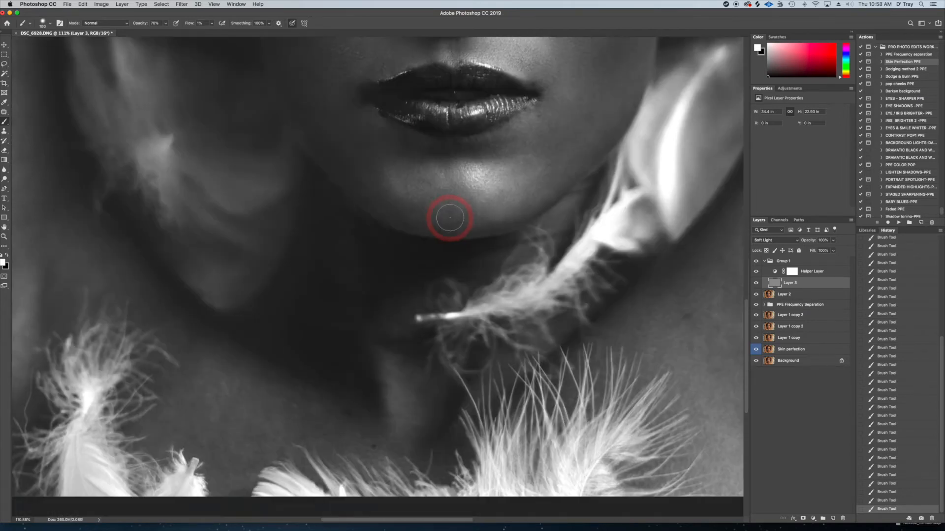
key(super+0)
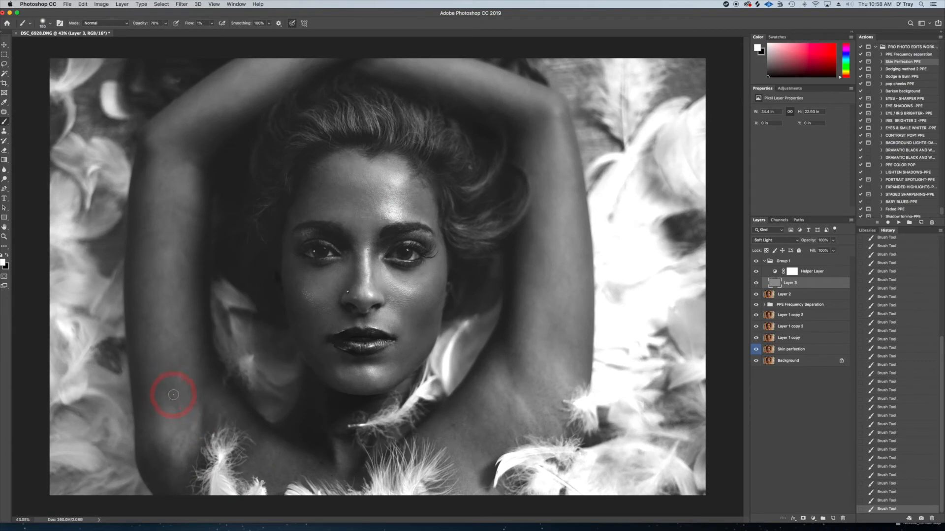
mouse_move(168, 455)
mouse_down()
mouse_move(173, 438)
mouse_move(169, 472)
mouse_move(169, 451)
mouse_move(157, 453)
mouse_up()
key(])
key(])
key(])
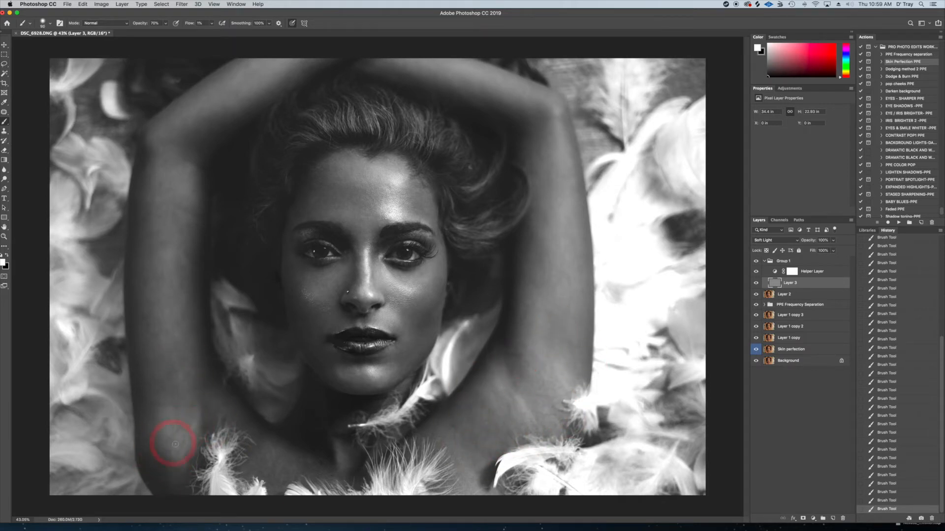
Hide the Helper Layer and paint white over the remaining dark areas of the cheeks and chin in colour view
key(super+minus)
click(756, 271)
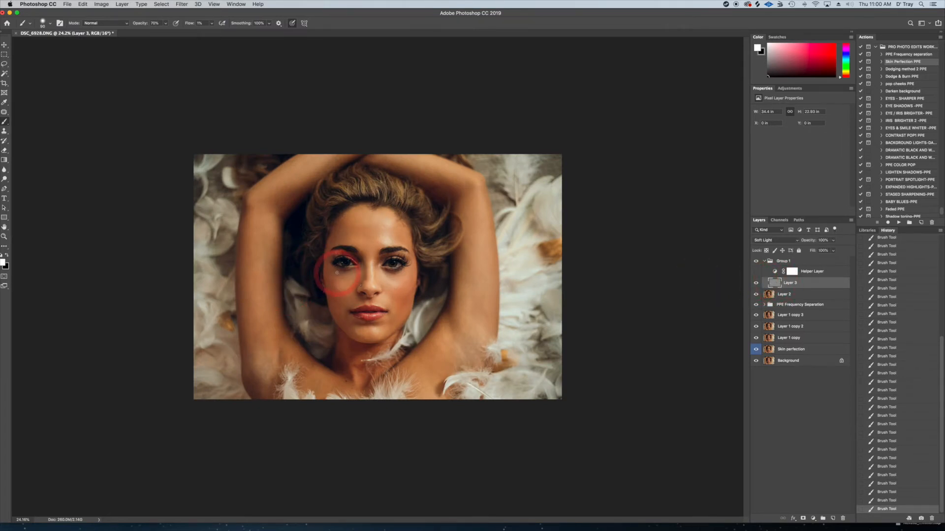
mouse_move(336, 274)
mouse_down()
mouse_move(347, 296)
mouse_move(353, 338)
mouse_move(347, 309)
mouse_move(347, 321)
mouse_move(327, 314)
mouse_move(350, 316)
mouse_move(349, 325)
mouse_move(331, 301)
mouse_move(345, 313)
mouse_move(331, 287)
mouse_up()
key(bracketright)
key(bracketleft)
mouse_move(398, 287)
mouse_down()
mouse_move(389, 327)
mouse_move(379, 323)
mouse_move(396, 318)
mouse_move(387, 309)
mouse_move(396, 322)
mouse_move(354, 331)
mouse_up()
key(bracketright)
key(bracketleft)
key(bracketleft)
key(])
key(])
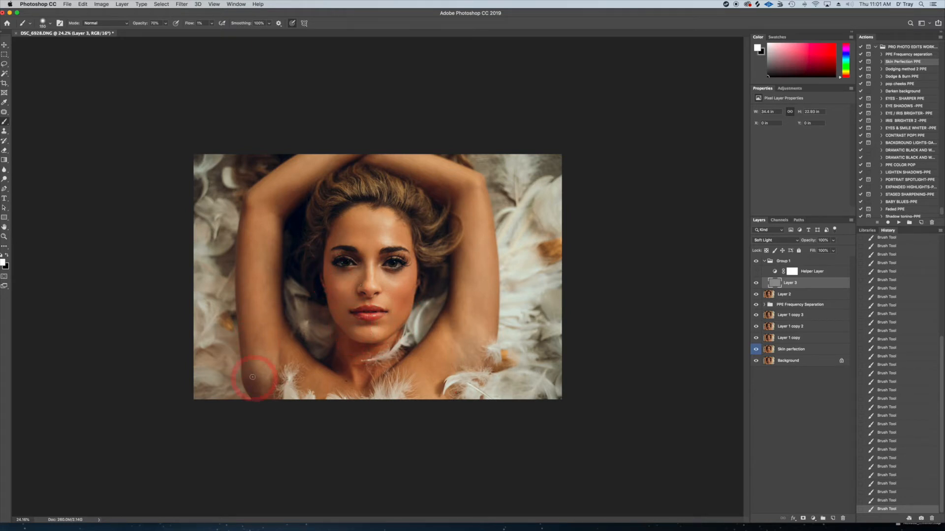
Compare the image with and without Layer 3's painted corrections, leave the layer visible, and collapse Group 1
click(756, 283)
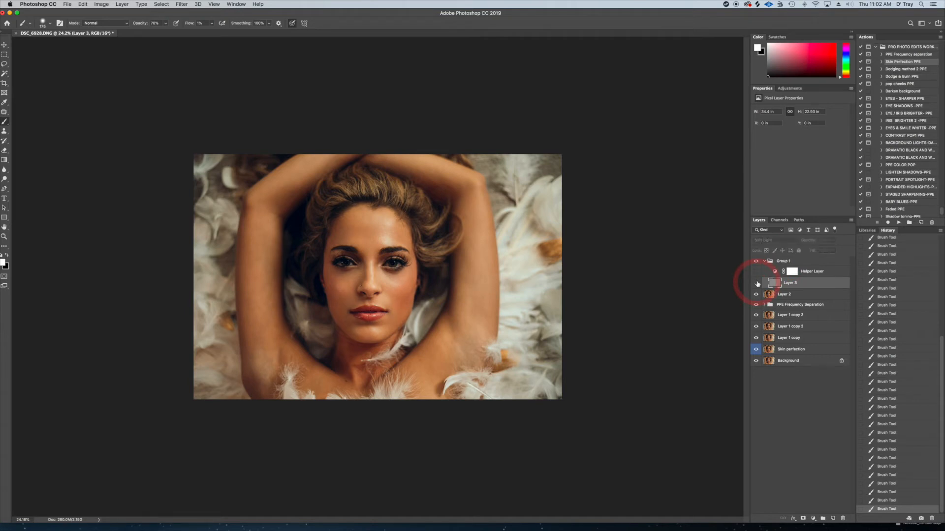
click(756, 282)
click(756, 283)
click(756, 283)
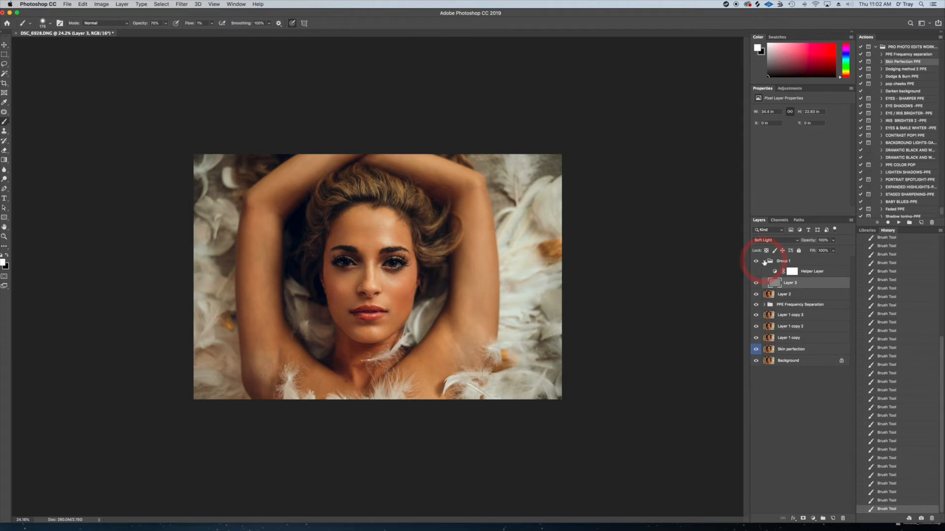
click(764, 261)
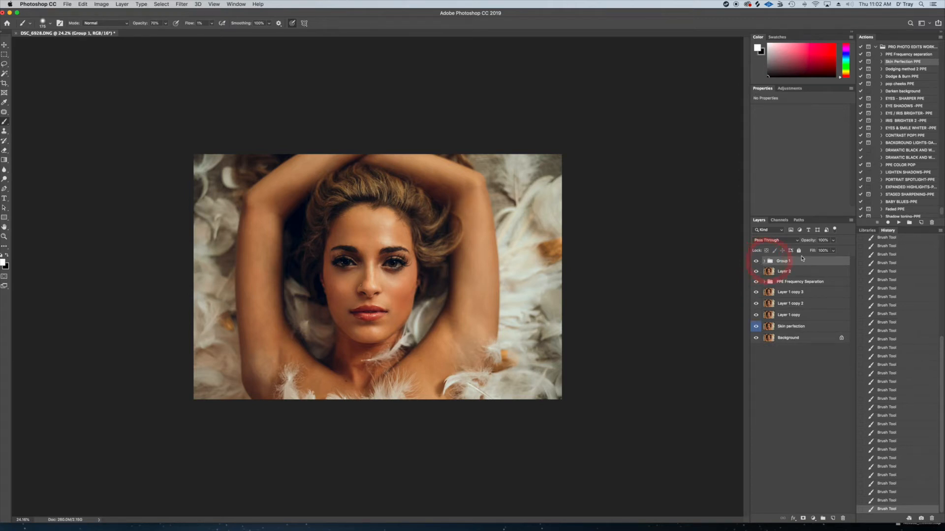
Run the Dodging method 2 PPE action above Group 1, accept its prompt, and target the new Curves layer's mask
click(897, 72)
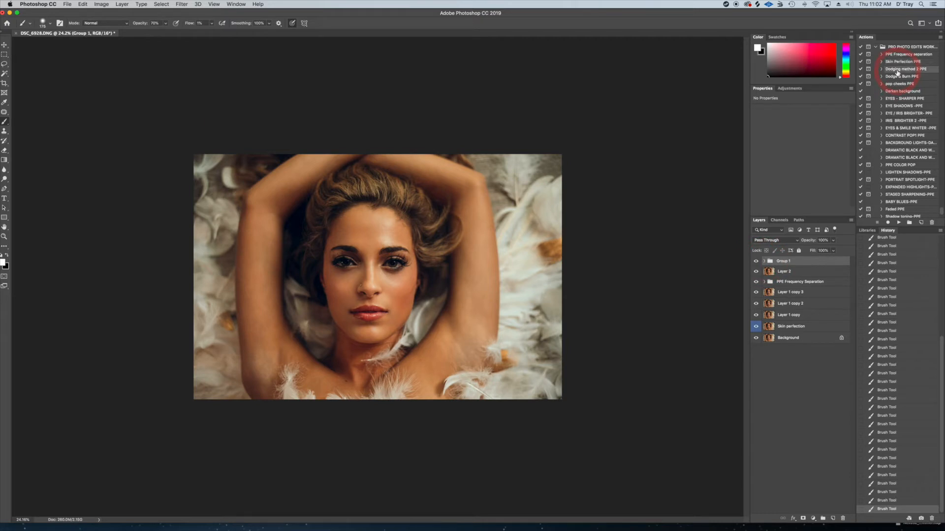
click(900, 222)
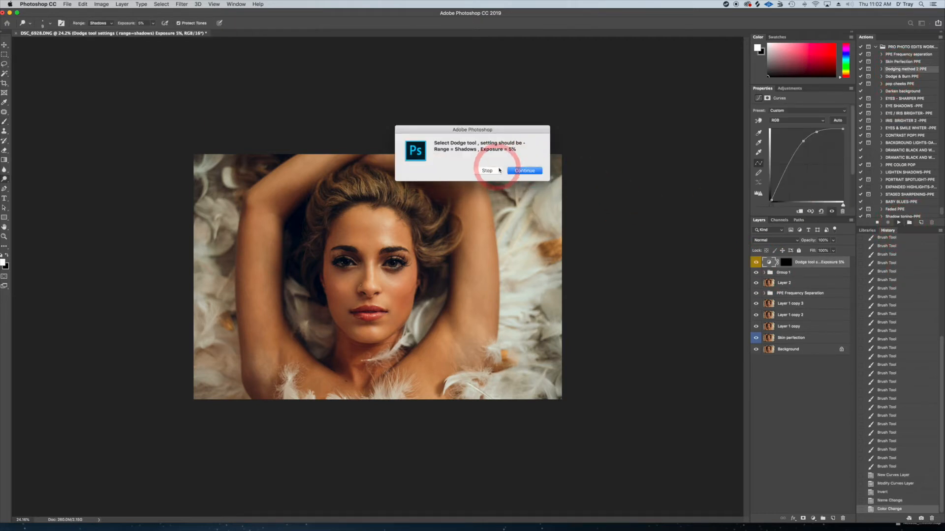
key(Return)
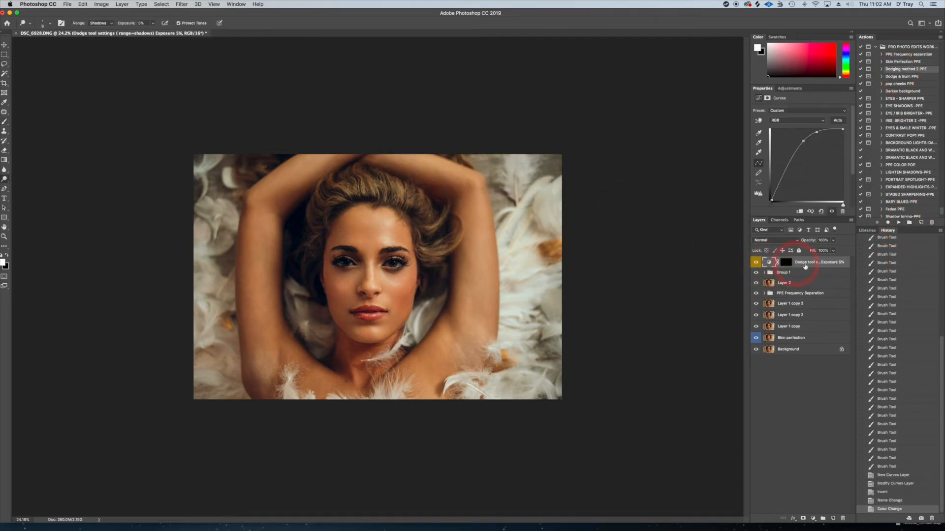
click(786, 262)
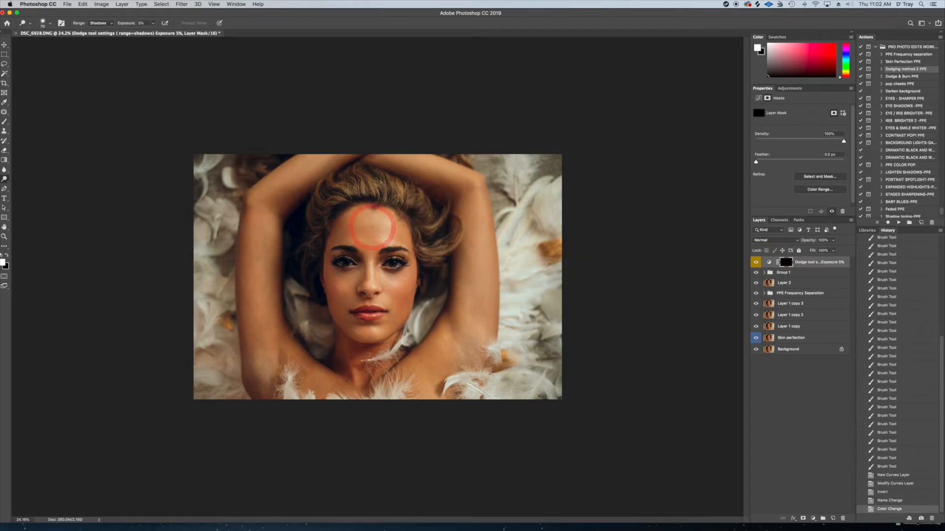
Dodge the forehead and nose on the Curves mask with the range set to Shadows and 5% exposure
key(bracketleft)
key(bracketleft)
key(bracketleft)
key(bracketleft)
drag(382, 232, 373, 234)
key(bracketleft)
key(bracketleft)
key(bracketleft)
key(bracketleft)
drag(374, 269, 377, 291)
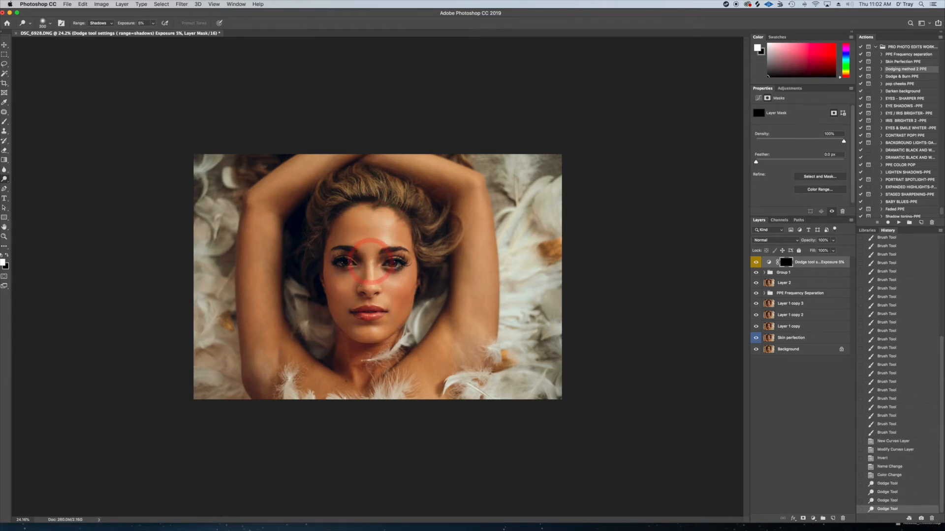
Dodge a highlight down the nose bridge to the tip with a smaller brush on the Curves mask
key(bracketleft)
key(bracketleft)
key(bracketleft)
drag(370, 257, 372, 285)
Dodge the forehead above the brows on the Curves mask, adjusting the brush size between strokes
key(bracketright)
key(bracketright)
key(bracketright)
key(bracketright)
key(bracketright)
key(bracketright)
key(bracketright)
key(bracketright)
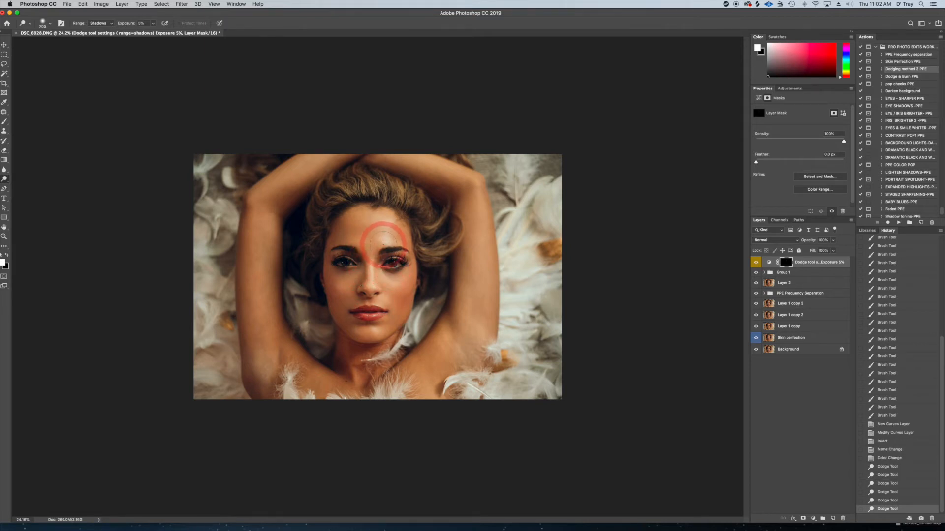
key(bracketleft)
drag(393, 241, 404, 238)
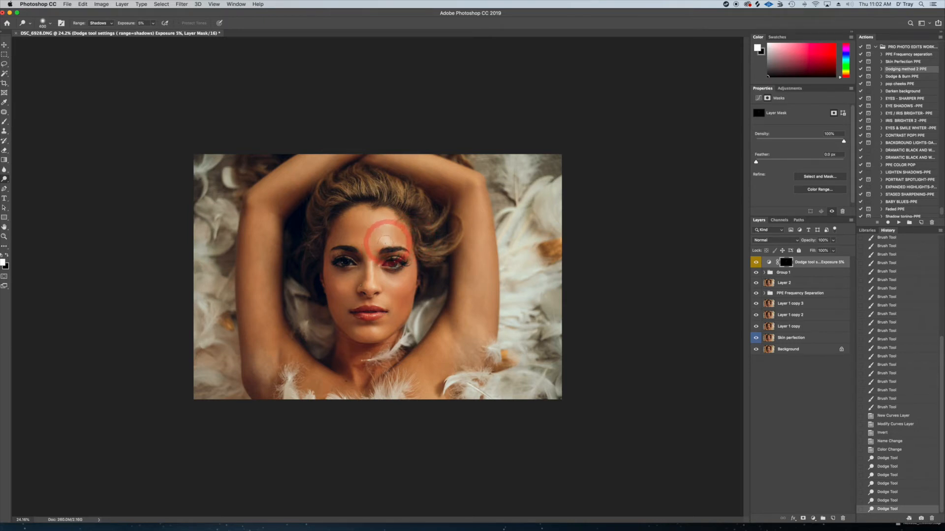
drag(383, 242, 379, 242)
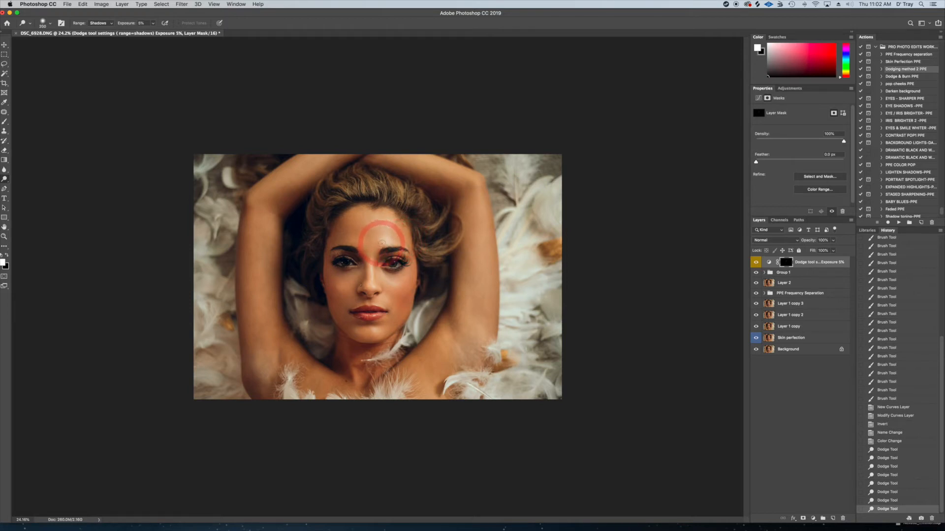
mouse_move(382, 243)
mouse_down()
mouse_move(415, 241)
mouse_move(383, 239)
mouse_up()
key(bracketright)
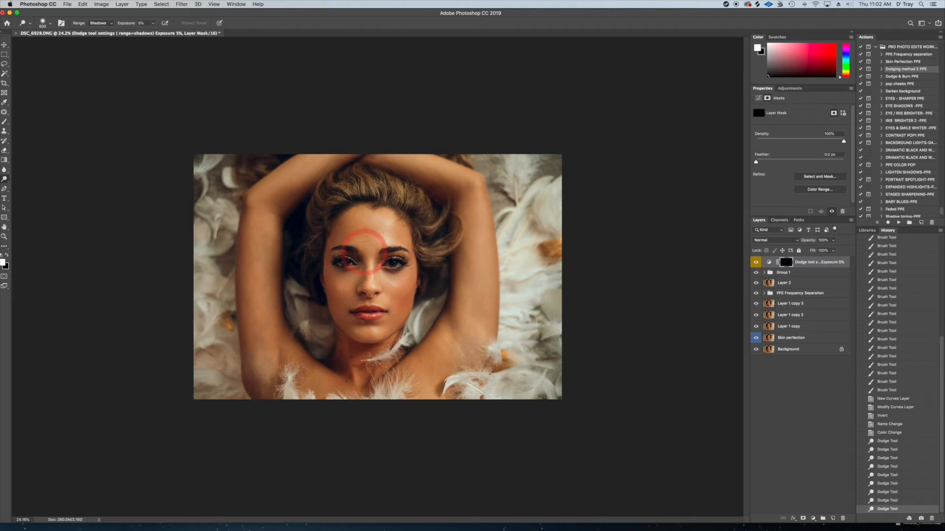
Dodge the cheeks, the under-eye areas and the skin beside the nose with a smaller brush on the Curves mask
mouse_move(368, 252)
mouse_down()
mouse_move(362, 220)
mouse_move(381, 211)
mouse_move(347, 251)
mouse_move(351, 261)
mouse_move(348, 254)
mouse_move(432, 254)
mouse_move(344, 253)
mouse_move(386, 281)
mouse_move(397, 279)
mouse_move(386, 252)
mouse_move(390, 274)
mouse_move(402, 276)
mouse_move(387, 272)
mouse_move(405, 276)
mouse_move(333, 274)
mouse_up()
key(bracketleft)
key(bracketleft)
key(bracketleft)
key(bracketleft)
key(bracketleft)
key(bracketright)
key(bracketright)
key(bracketright)
key(bracketright)
key(bracketright)
key(bracketleft)
key(bracketleft)
key(bracketleft)
mouse_move(333, 274)
mouse_down()
mouse_move(375, 278)
mouse_move(352, 294)
mouse_move(330, 277)
mouse_move(355, 290)
mouse_up()
key(bracketleft)
key(bracketleft)
mouse_move(355, 291)
mouse_down()
mouse_move(337, 281)
mouse_move(395, 289)
mouse_move(414, 274)
mouse_move(396, 292)
mouse_up()
drag(395, 294, 386, 301)
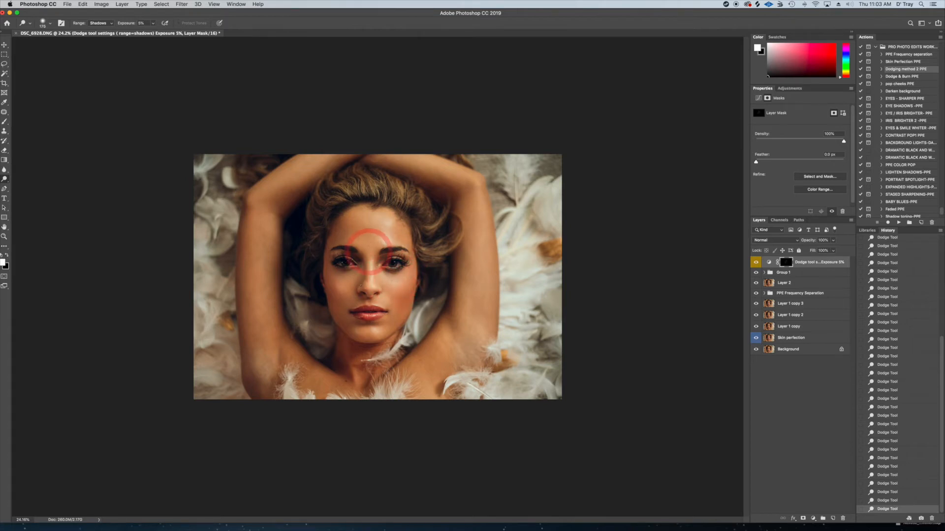
Dodge the lower face, neck, chest and shoulders with larger brush sizes on the Curves mask
key(bracketright)
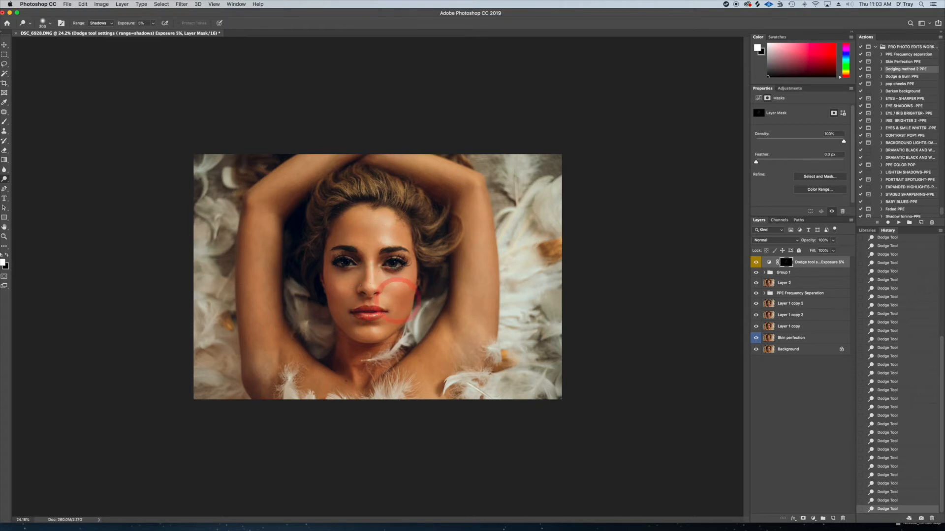
key(bracketright)
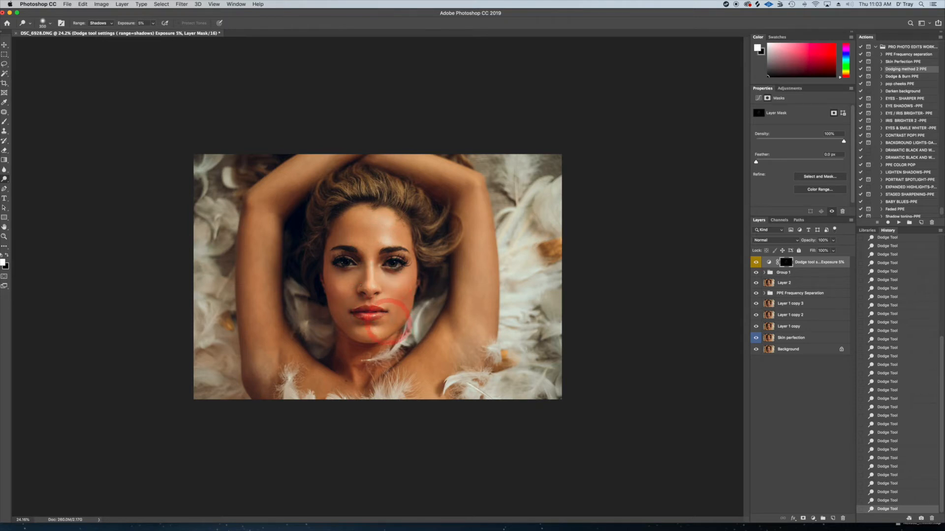
key(bracketleft)
key(bracketleft)
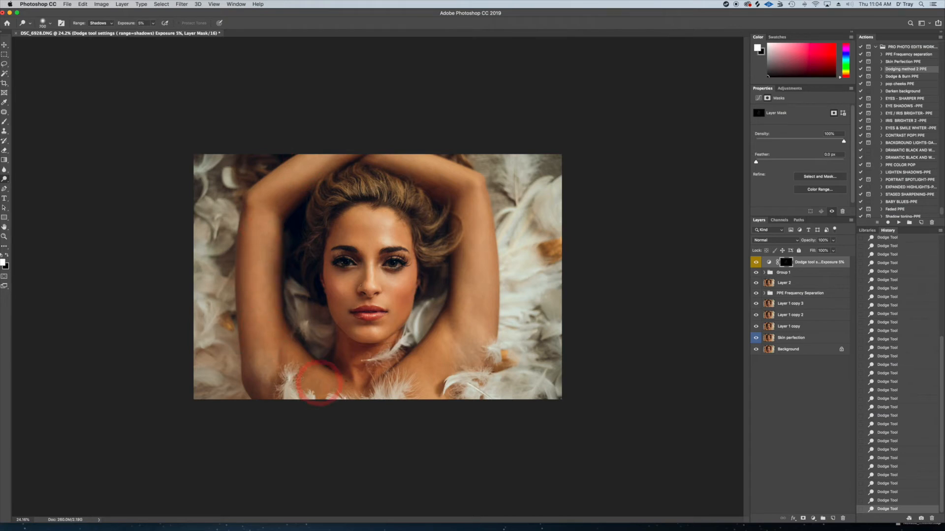
key(bracketright)
key(bracketright)
key(bracketright)
mouse_move(354, 361)
mouse_down()
mouse_move(361, 394)
mouse_move(379, 350)
mouse_move(316, 384)
mouse_move(349, 394)
mouse_up()
key(bracketright)
key(bracketright)
mouse_move(474, 300)
mouse_down()
mouse_move(456, 193)
mouse_move(409, 162)
mouse_move(476, 184)
mouse_move(407, 159)
mouse_move(477, 190)
mouse_move(486, 209)
mouse_move(480, 326)
mouse_move(482, 253)
mouse_move(473, 332)
mouse_move(409, 394)
mouse_up()
key(bracketright)
key(bracketright)
key(bracketright)
key(bracketleft)
key(bracketleft)
key(bracketleft)
key(bracketleft)
key(bracketleft)
key(bracketleft)
mouse_move(358, 358)
mouse_down()
mouse_move(348, 355)
mouse_move(387, 402)
mouse_up()
click(451, 351)
Add more dodge strokes to the forehead, nose bridge and under-eye area with a smaller brush
key(bracketleft)
key(bracketleft)
key(bracketleft)
key(bracketleft)
key(bracketleft)
click(380, 246)
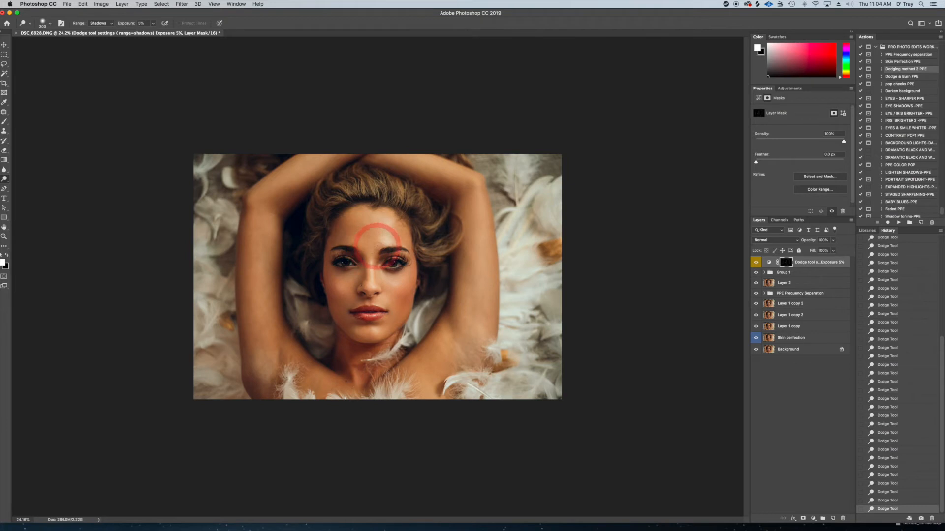
click(378, 275)
click(396, 263)
key(bracketright)
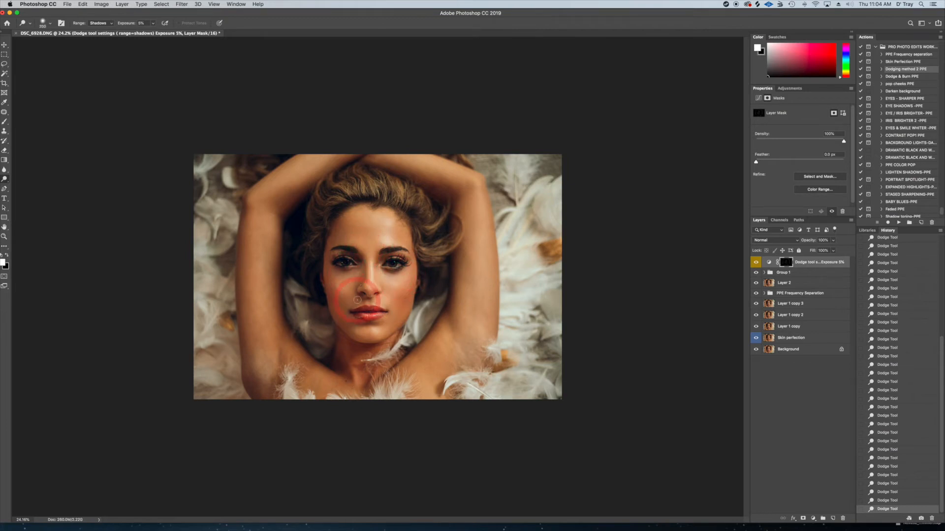
key(bracketleft)
key(bracketleft)
key(bracketleft)
Compare the portrait with and without the dodging Curves layer, leaving the layer visible
click(756, 262)
click(757, 262)
click(756, 262)
click(756, 263)
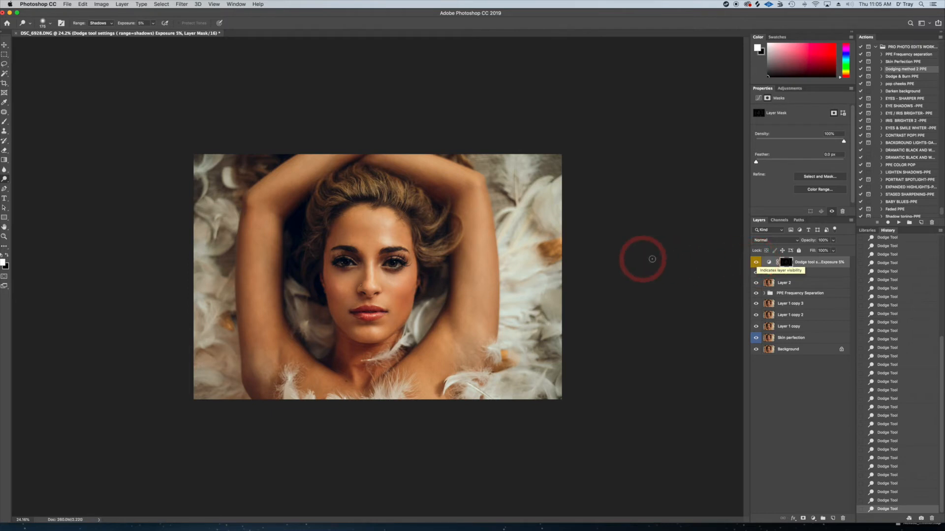
Run the Dodging method 2 PPE action again, accept its prompt, and target the second Curves layer's mask
click(900, 222)
click(532, 171)
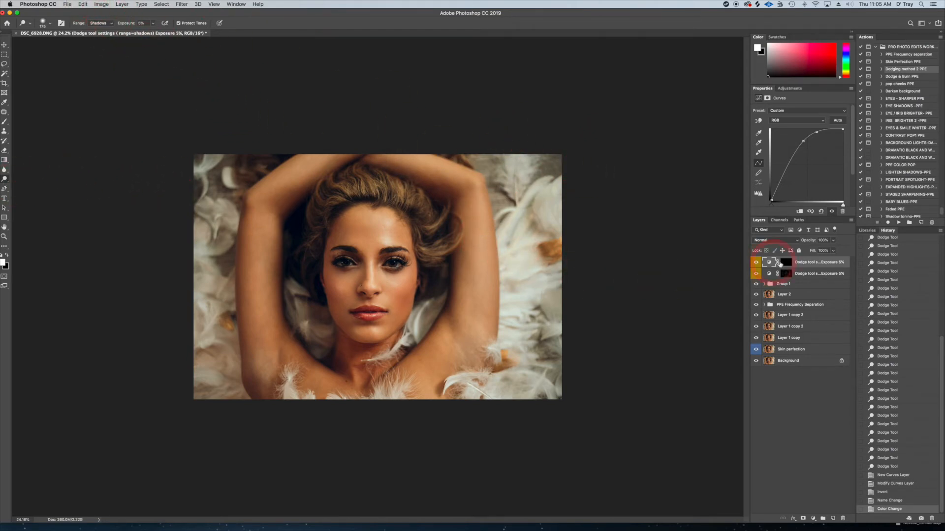
click(786, 262)
Dodge the hair highlights around the head and touch up the face on the second Curves layer's mask
key(bracketright)
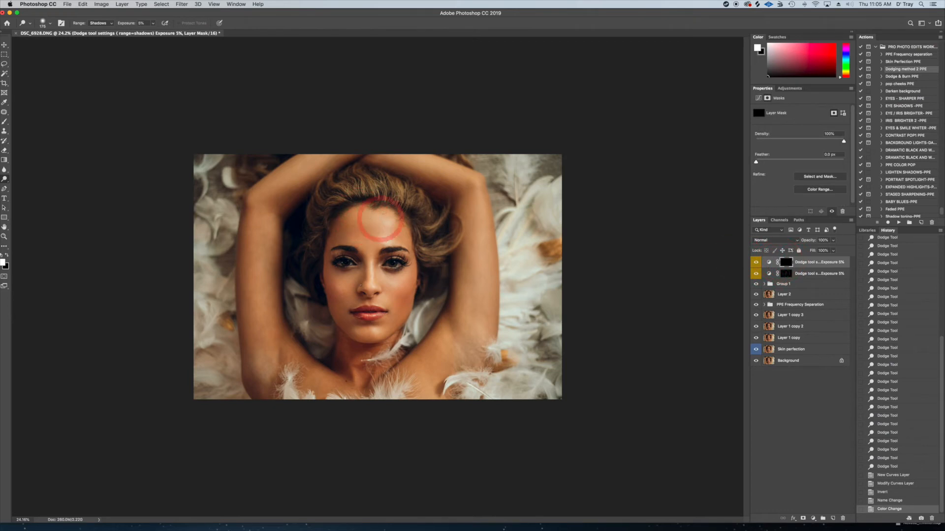
mouse_move(424, 202)
mouse_down()
mouse_move(342, 187)
mouse_move(355, 186)
mouse_move(330, 195)
mouse_move(297, 248)
mouse_move(312, 221)
mouse_move(345, 200)
mouse_move(404, 191)
mouse_up()
key(bracketleft)
drag(419, 196, 443, 229)
mouse_move(434, 245)
mouse_down()
mouse_move(456, 242)
mouse_move(436, 250)
mouse_move(438, 221)
mouse_move(411, 197)
mouse_move(343, 191)
mouse_up()
key(bracketleft)
mouse_move(332, 194)
mouse_down()
mouse_move(352, 183)
mouse_move(389, 184)
mouse_move(423, 209)
mouse_up()
drag(433, 236, 440, 251)
mouse_move(315, 212)
mouse_down()
mouse_move(302, 228)
mouse_move(311, 259)
mouse_move(315, 217)
mouse_move(355, 197)
mouse_move(438, 217)
mouse_move(440, 261)
mouse_up()
mouse_move(387, 247)
mouse_down()
mouse_move(378, 243)
mouse_move(383, 265)
mouse_move(372, 259)
mouse_move(388, 280)
mouse_up()
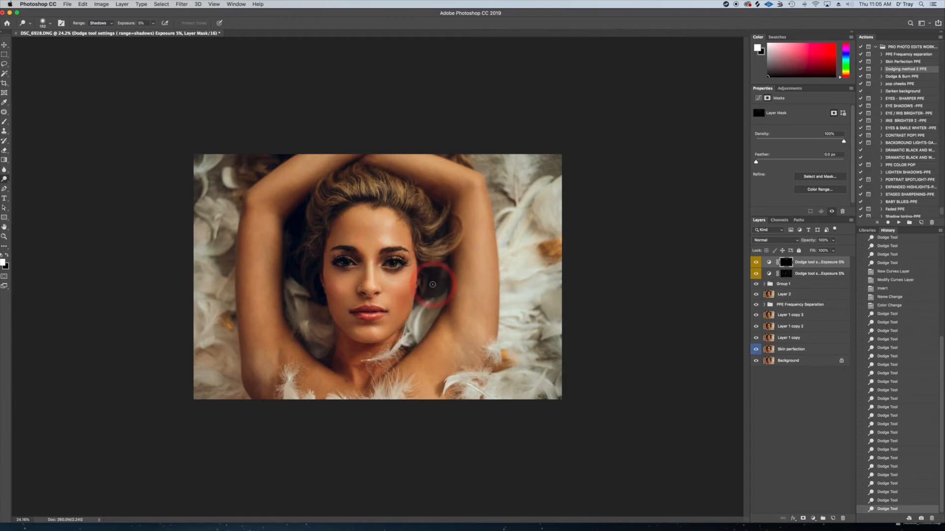
Run the EYES - SHARPER PPE action, accept its prompt, and target the EYES -SHARPER layer's mask
click(895, 99)
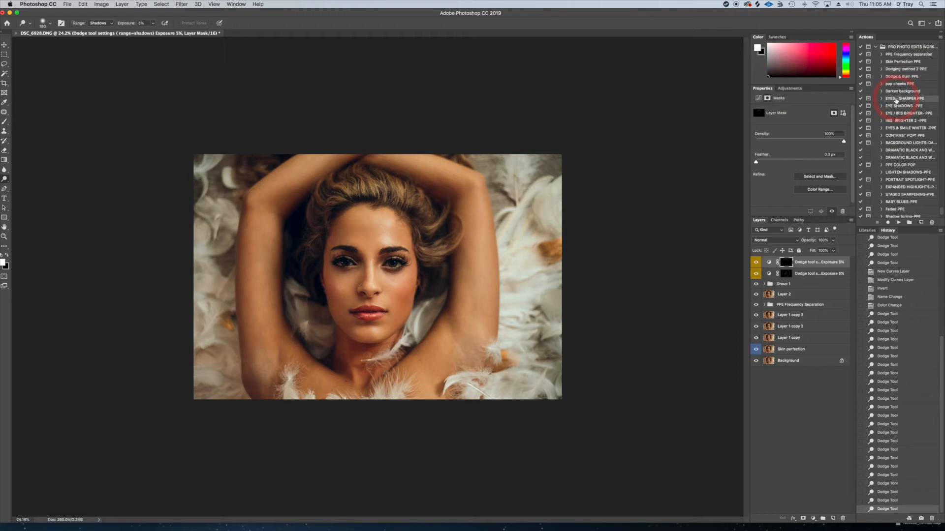
click(899, 222)
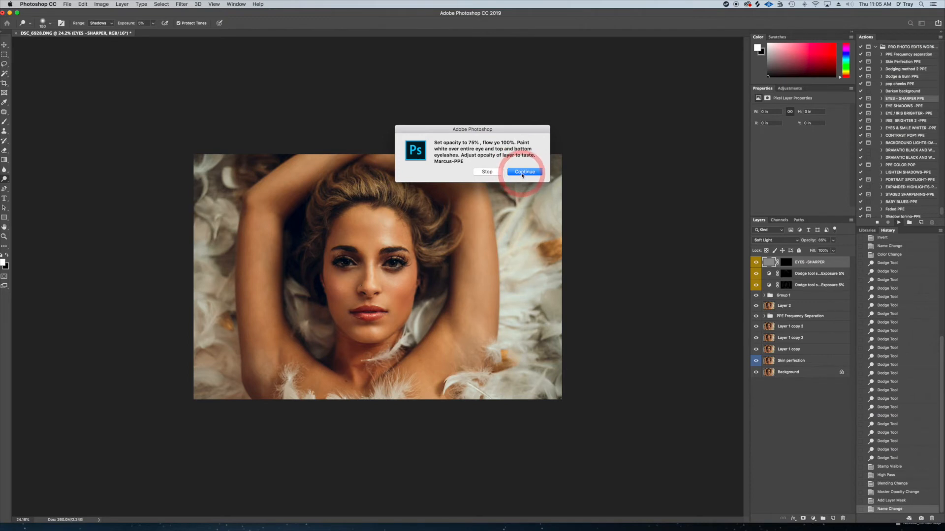
click(523, 172)
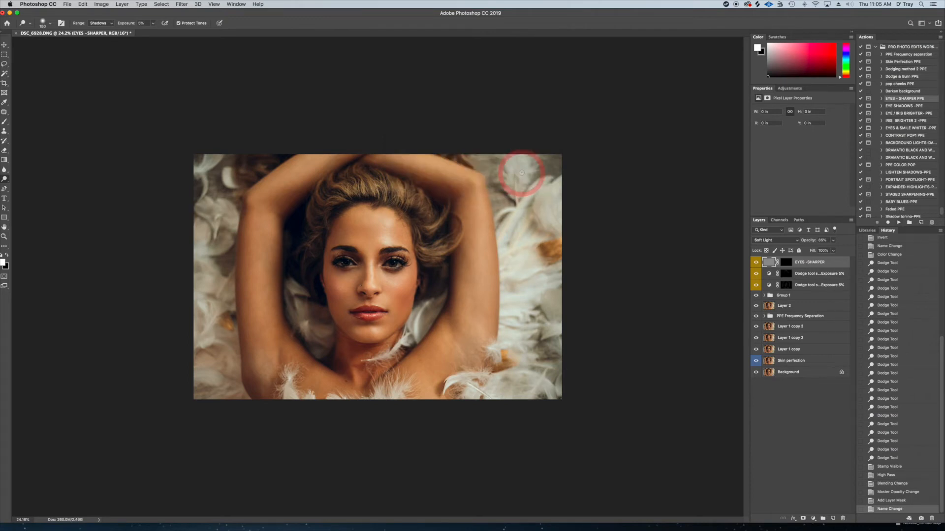
click(791, 262)
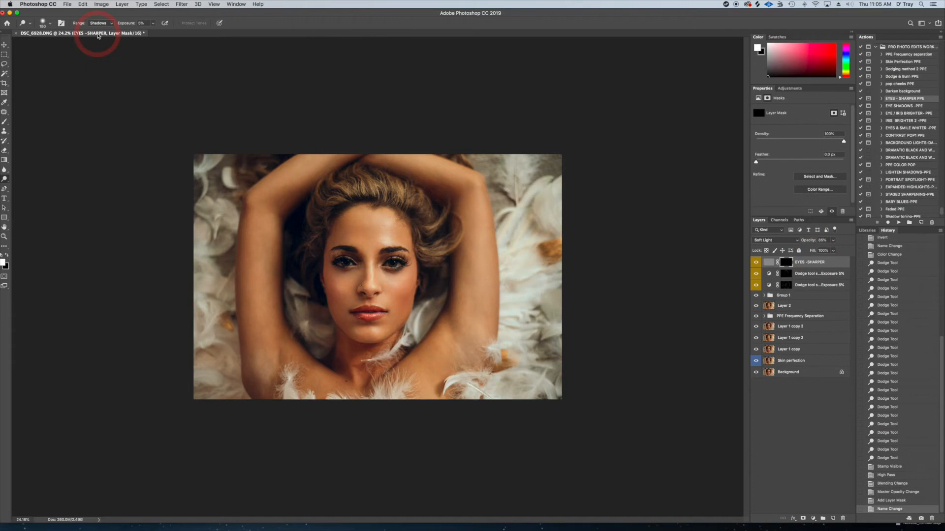
Paint white over both eyes and lashes on the EYES -SHARPER mask with the Brush at 75% opacity and 100% flow
click(5, 122)
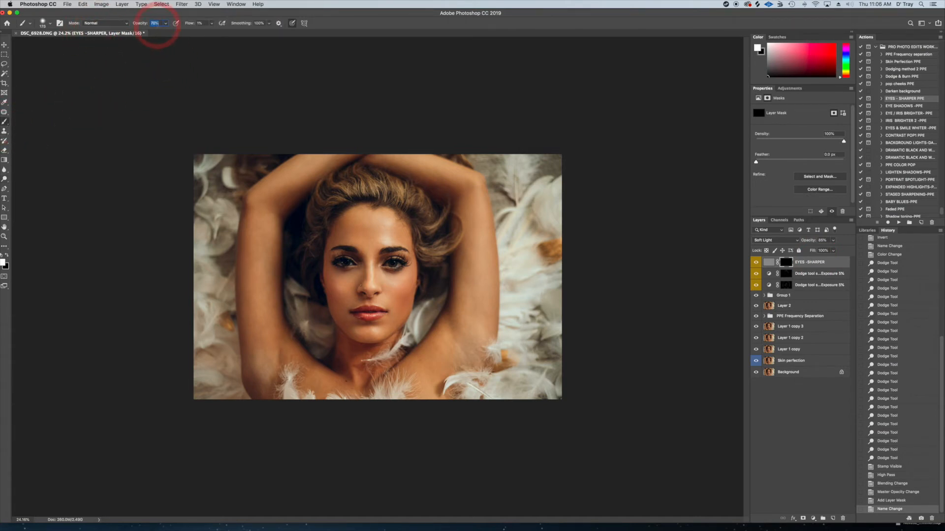
text(75)
click(201, 24)
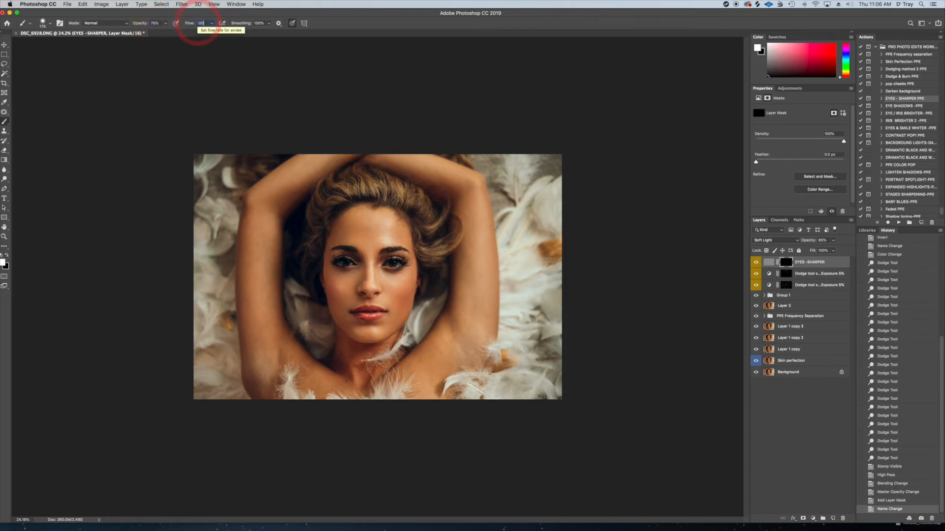
key(Return)
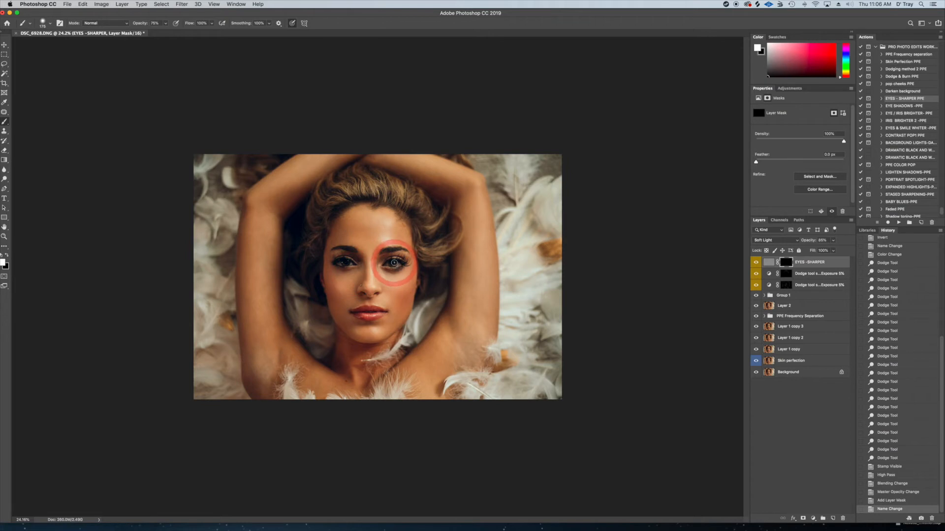
mouse_move(392, 265)
mouse_down()
mouse_move(339, 262)
mouse_move(350, 263)
mouse_up()
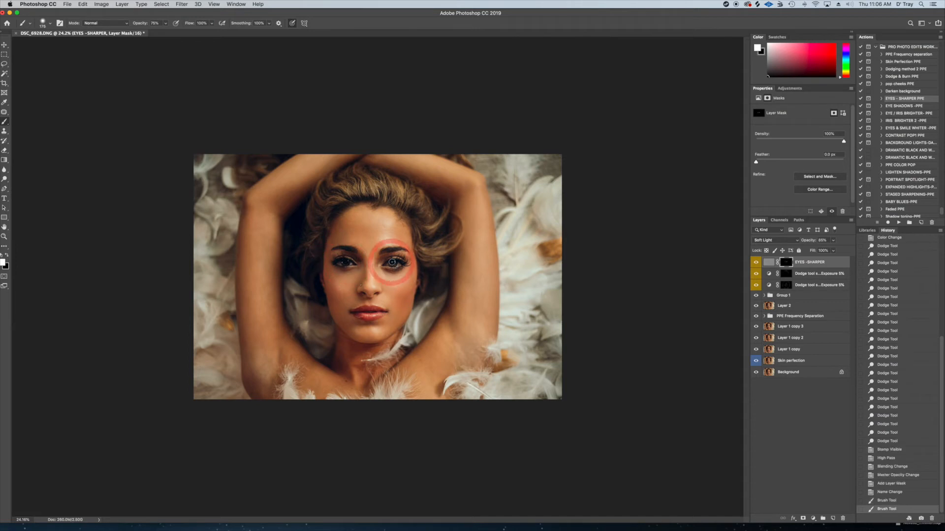
drag(400, 265, 350, 264)
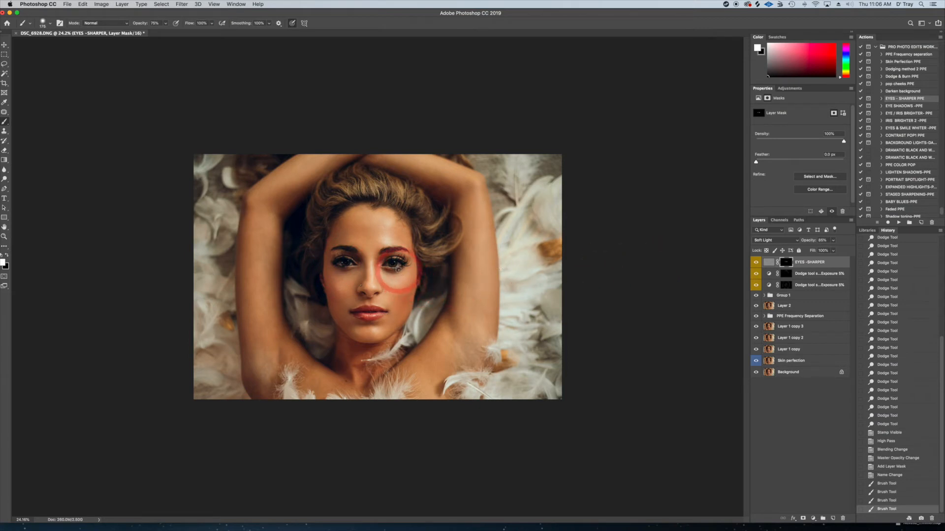
Compare the eyes with and without the EYES -SHARPER layer, leaving the layer visible
click(756, 263)
click(756, 263)
click(756, 263)
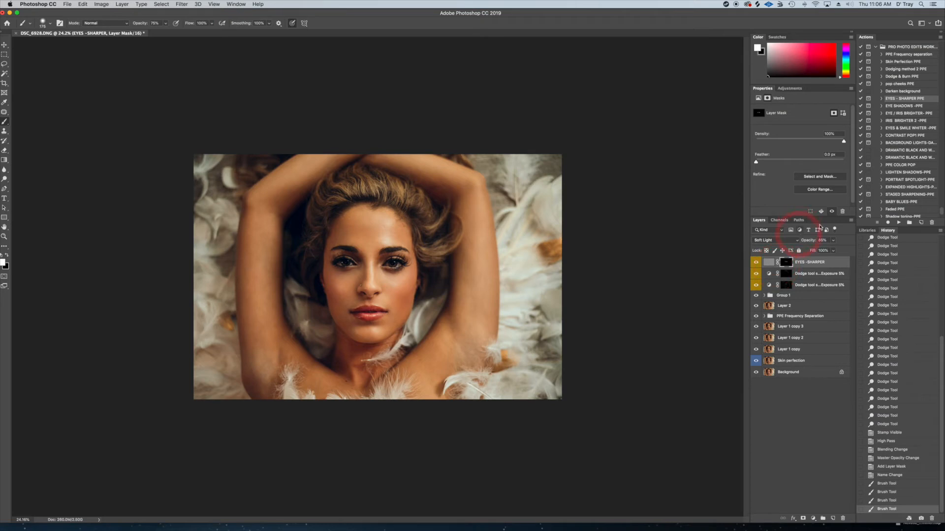
Run the EYES & SMILE WHITER -PPE action and accept its prompt
click(893, 130)
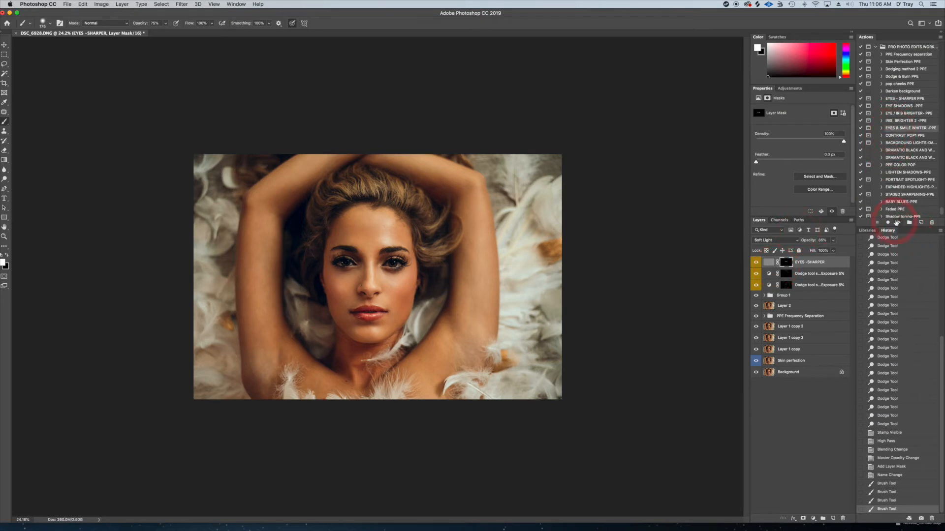
click(899, 223)
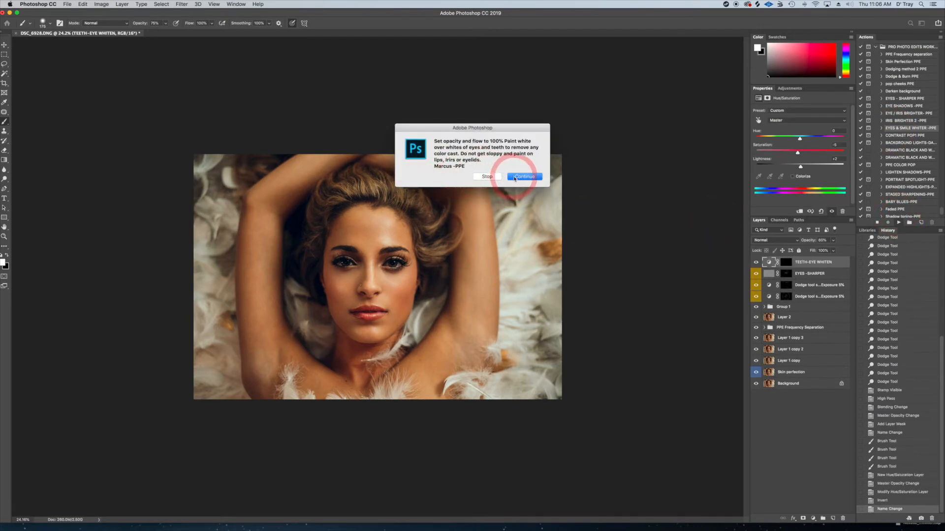
click(515, 178)
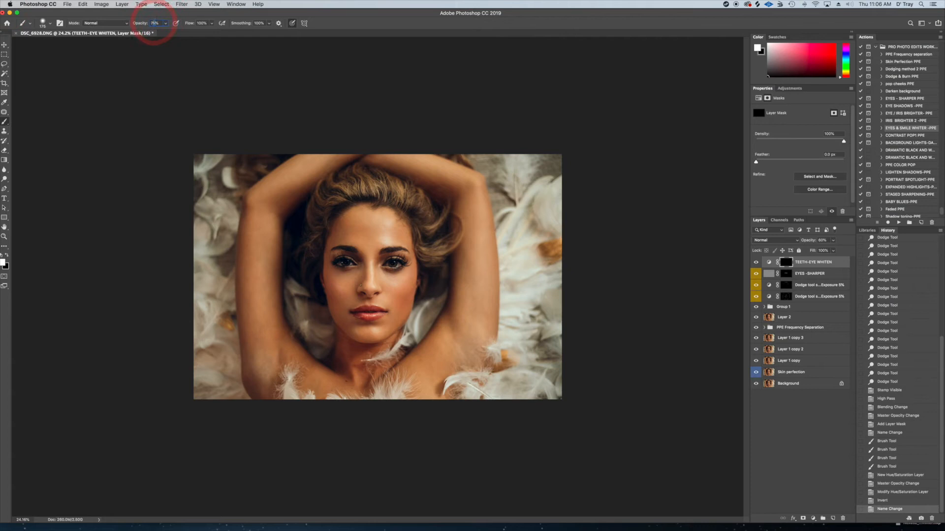
Paint over the whites of both eyes on the TEETH-EYE WHITEN mask with a small brush at 100% opacity
text(100)
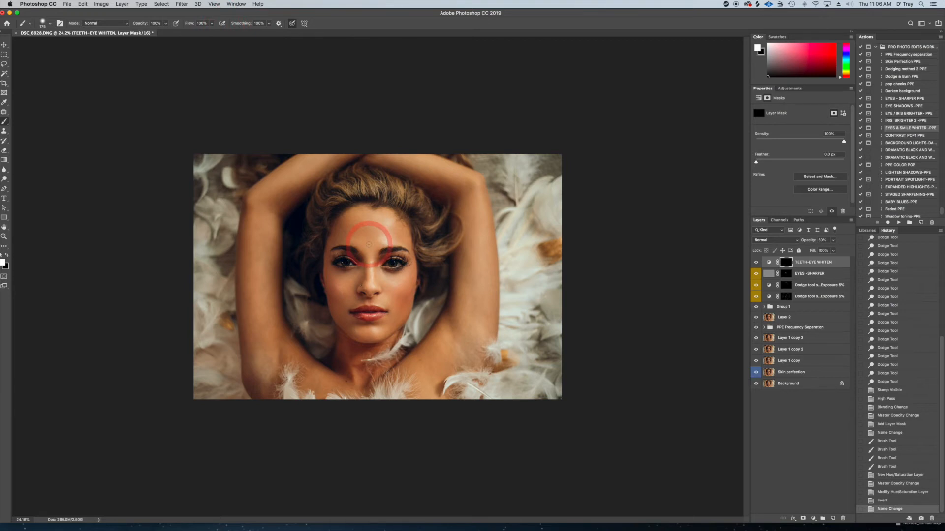
scroll(369, 244, up, 8)
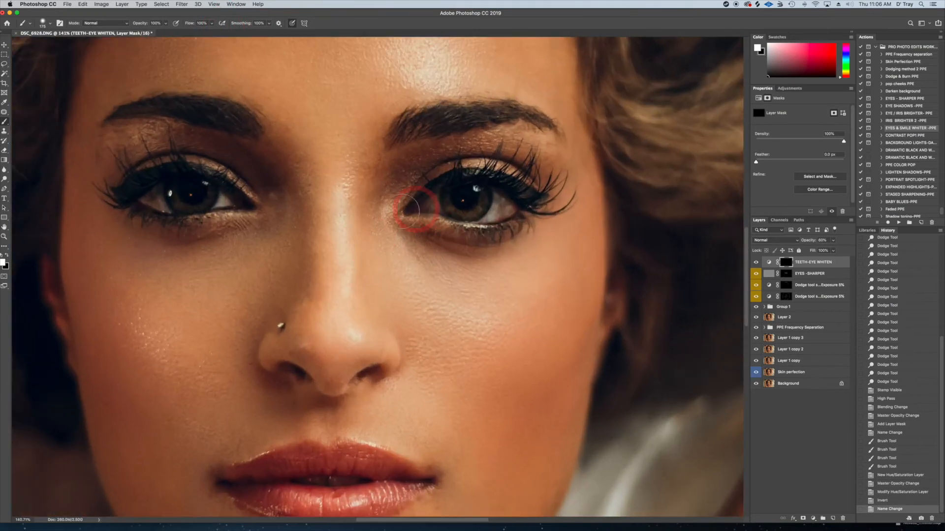
key(bracketleft)
key(bracketleft)
key(bracketleft)
key(bracketleft)
key(bracketleft)
key(bracketleft)
key(bracketleft)
mouse_move(504, 205)
mouse_down()
mouse_move(499, 213)
mouse_move(509, 199)
mouse_move(429, 199)
mouse_move(437, 211)
mouse_up()
drag(501, 194, 514, 201)
mouse_move(223, 196)
mouse_down()
mouse_move(142, 199)
mouse_move(224, 201)
mouse_up()
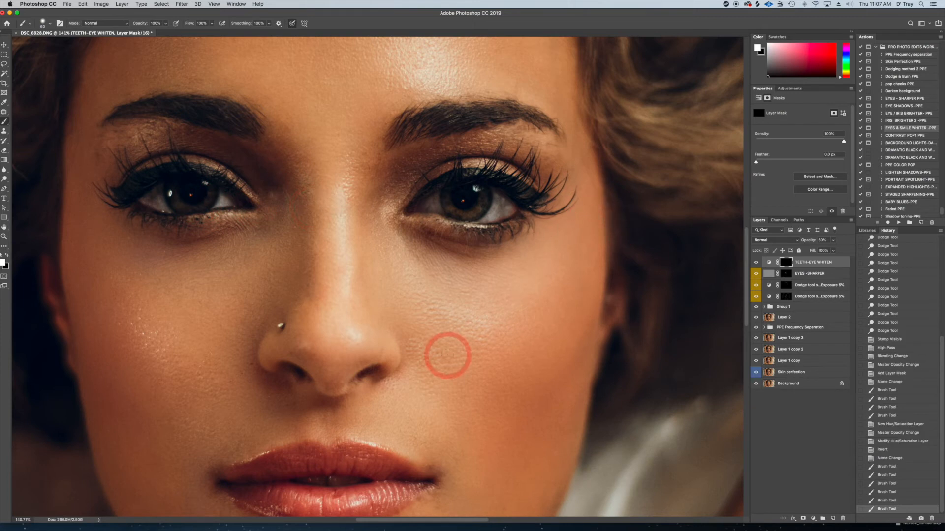
Paint over the teeth showing between the lips on the TEETH-EYE WHITEN mask with a smaller brush
key(bracketleft)
key(bracketleft)
key(bracketleft)
key(bracketleft)
mouse_move(353, 482)
mouse_down()
mouse_move(301, 483)
mouse_move(355, 483)
mouse_up()
mouse_move(316, 481)
mouse_down()
mouse_move(364, 480)
mouse_move(307, 478)
mouse_up()
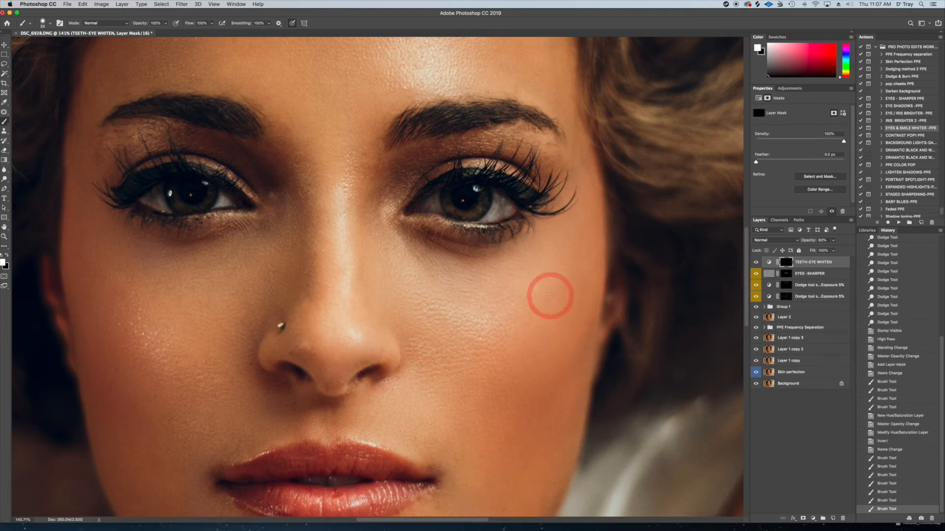
scroll(550, 295, down, 3)
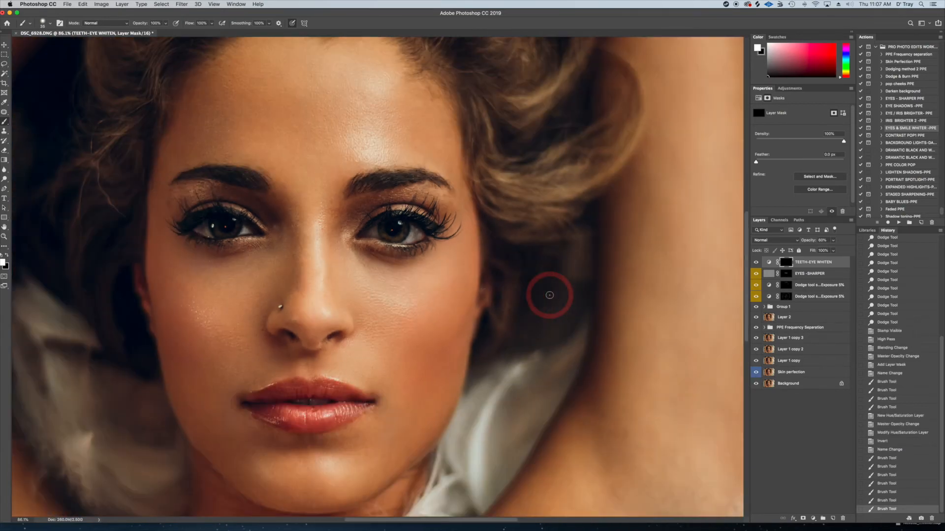
scroll(549, 296, down, 5)
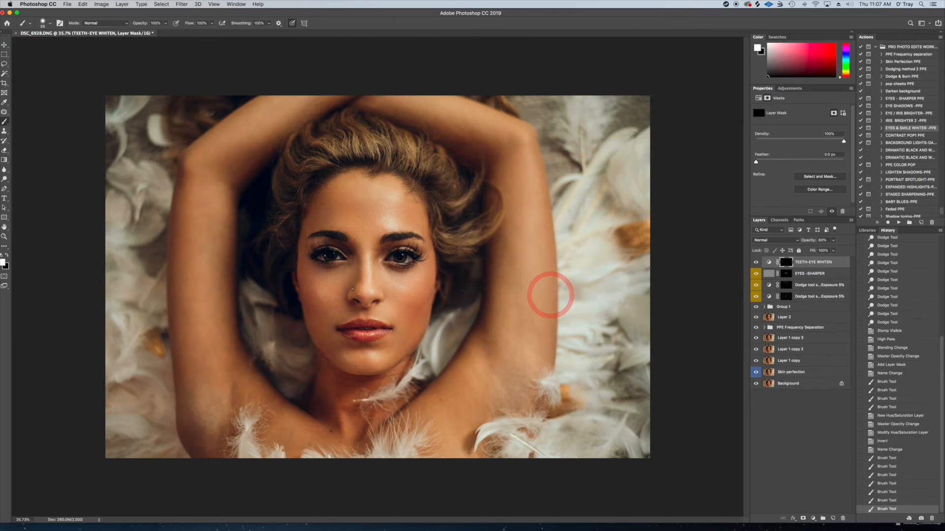
Compare the portrait with and without the TEETH-EYE WHITEN layer, leaving the layer visible
click(757, 262)
click(757, 262)
click(757, 262)
Fine-tune the opacity of the TEETH-EYE WHITEN layer
click(830, 265)
click(834, 241)
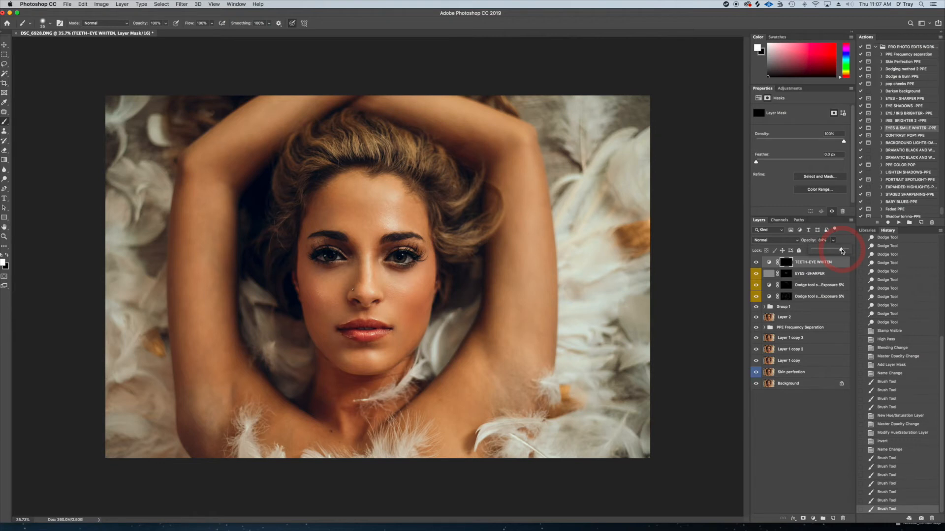
drag(841, 252, 840, 251)
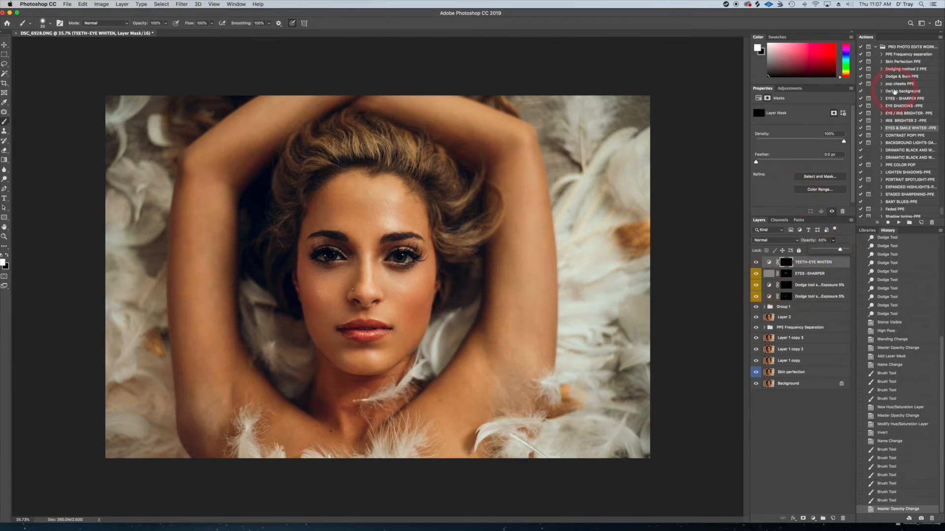
Run the Dodging method 2 PPE action and target the mask of its new dodge layer
click(905, 68)
click(898, 223)
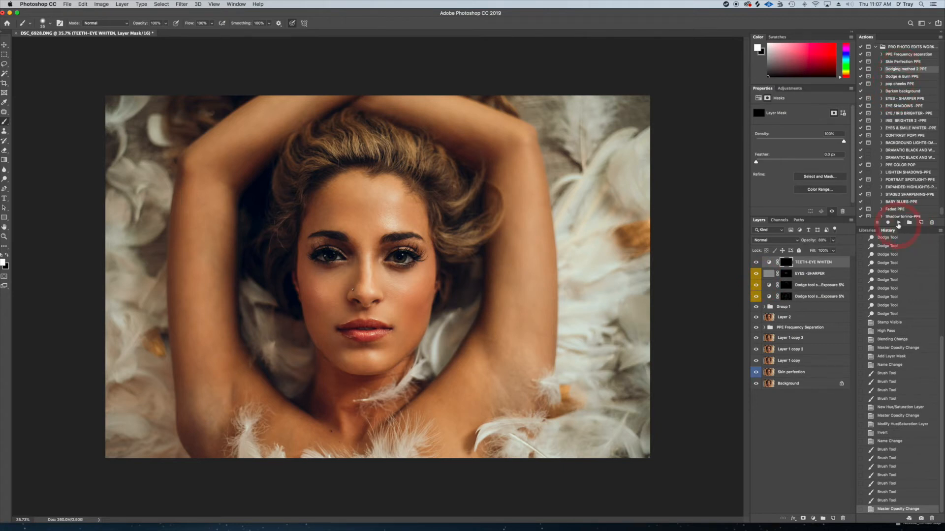
click(531, 171)
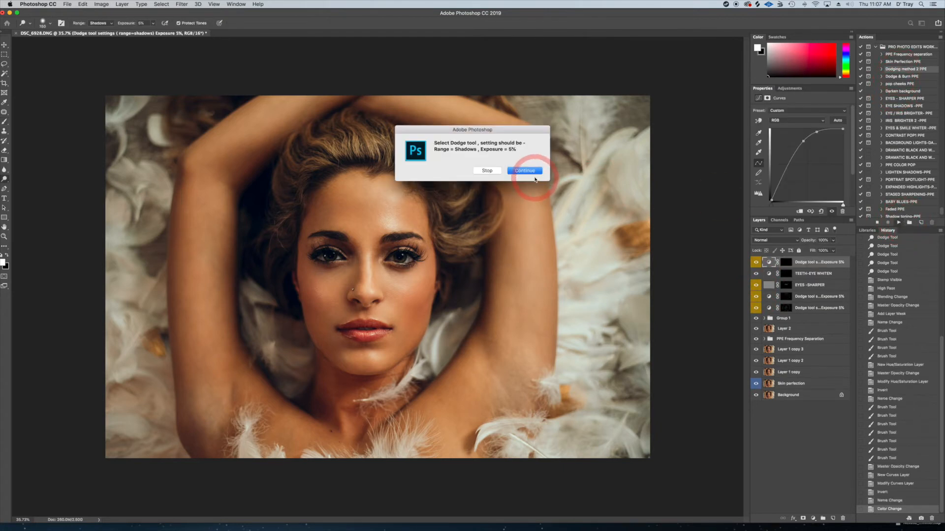
click(789, 266)
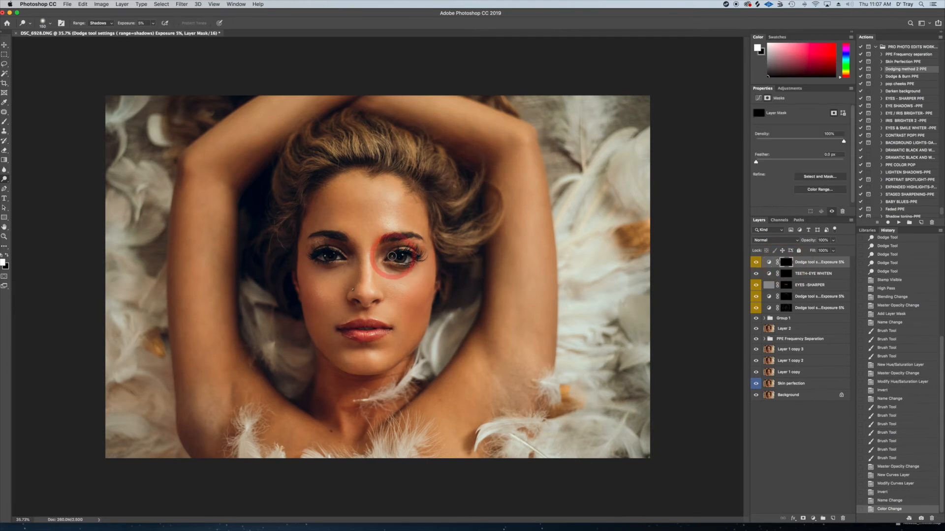
Dodge the iris of the eye on the image's right side with a small brush on the new layer mask
scroll(391, 256, up, 5)
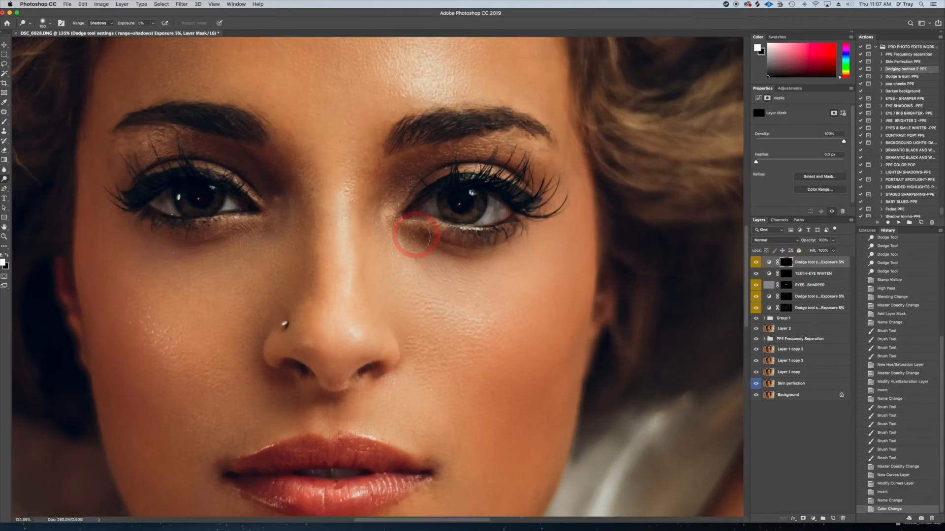
key(bracketleft)
key(bracketleft)
key(bracketleft)
key(bracketleft)
key(bracketleft)
key(bracketleft)
key(bracketleft)
key(bracketleft)
key(bracketleft)
key(bracketleft)
key(bracketleft)
drag(469, 195, 468, 199)
drag(468, 198, 471, 203)
mouse_move(472, 210)
mouse_down()
mouse_move(444, 219)
mouse_move(463, 216)
mouse_move(470, 191)
mouse_move(477, 213)
mouse_move(448, 216)
mouse_move(468, 217)
mouse_move(472, 192)
mouse_up()
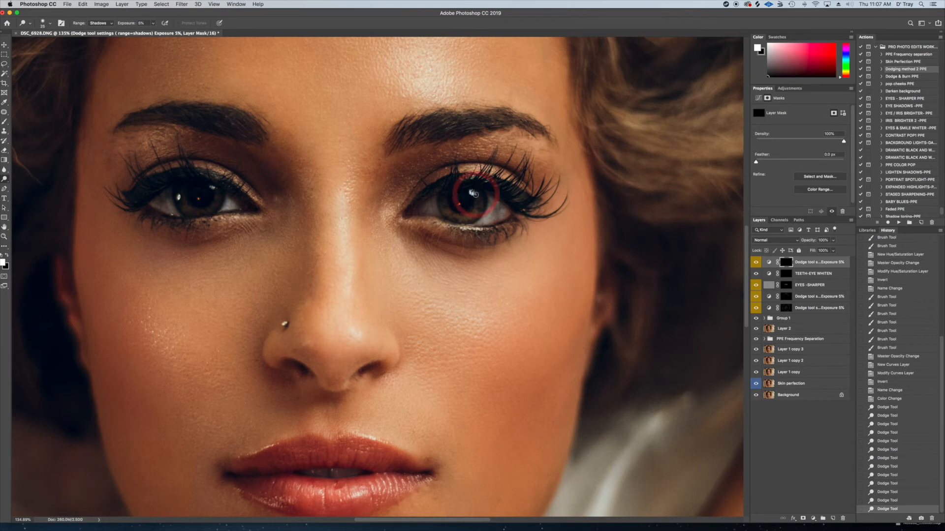
key(bracketright)
mouse_move(473, 193)
mouse_down()
mouse_move(472, 218)
mouse_move(441, 208)
mouse_move(470, 222)
mouse_move(451, 216)
mouse_move(474, 193)
mouse_move(451, 210)
mouse_up()
Brighten the irises of both eyes and the area just below the image-right eye with varied Dodge brush sizes
key(])
mouse_move(201, 186)
mouse_down()
mouse_move(179, 202)
mouse_move(203, 212)
mouse_move(176, 195)
mouse_move(194, 216)
mouse_move(187, 211)
mouse_move(207, 212)
mouse_move(182, 205)
mouse_move(196, 211)
mouse_move(211, 187)
mouse_move(183, 206)
mouse_move(206, 213)
mouse_move(181, 206)
mouse_move(203, 210)
mouse_move(210, 187)
mouse_move(194, 198)
mouse_up()
key(])
key([)
key([)
key(bracketright)
key(bracketright)
key(bracketright)
mouse_move(469, 192)
mouse_down()
mouse_move(445, 202)
mouse_move(451, 217)
mouse_move(465, 197)
mouse_move(457, 192)
mouse_move(469, 192)
mouse_move(445, 198)
mouse_move(458, 212)
mouse_up()
mouse_move(190, 207)
mouse_down()
mouse_move(192, 199)
mouse_move(198, 212)
mouse_move(205, 188)
mouse_move(238, 220)
mouse_move(249, 196)
mouse_move(200, 172)
mouse_move(211, 158)
mouse_move(269, 182)
mouse_up()
mouse_move(494, 206)
mouse_down()
mouse_move(474, 204)
mouse_move(481, 177)
mouse_move(466, 170)
mouse_move(444, 220)
mouse_move(423, 221)
mouse_move(454, 231)
mouse_move(510, 222)
mouse_move(472, 193)
mouse_move(469, 213)
mouse_move(458, 217)
mouse_move(488, 229)
mouse_move(485, 239)
mouse_move(429, 245)
mouse_up()
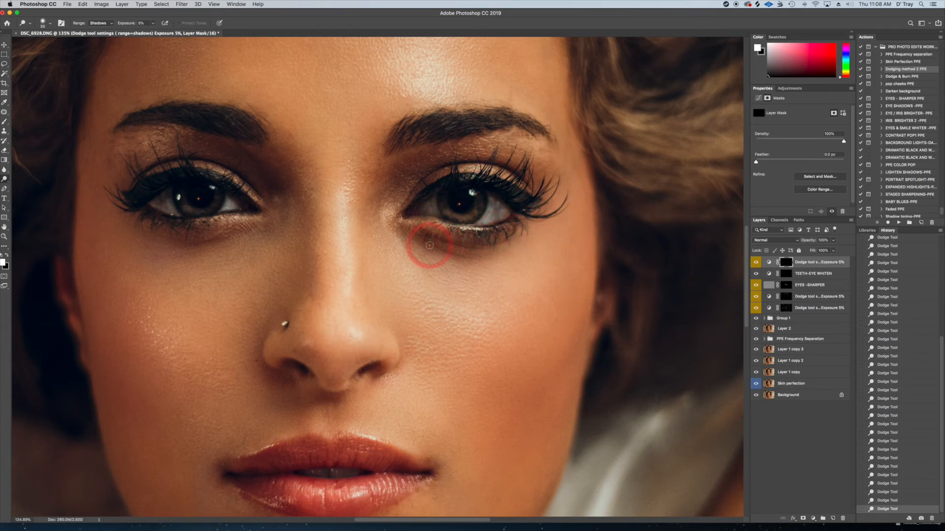
Compare the whole portrait with and without the new eye dodge layer, leaving the layer visible
scroll(429, 245, down, 6)
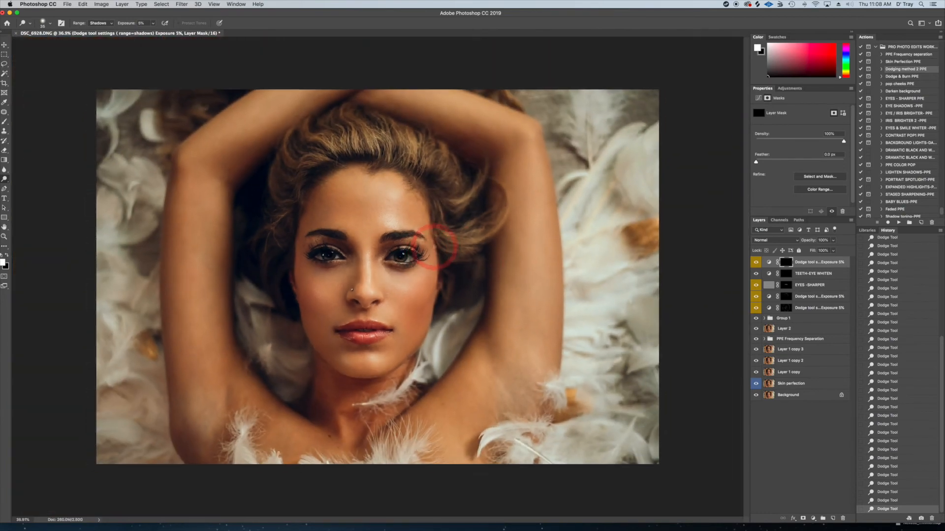
click(757, 262)
click(756, 263)
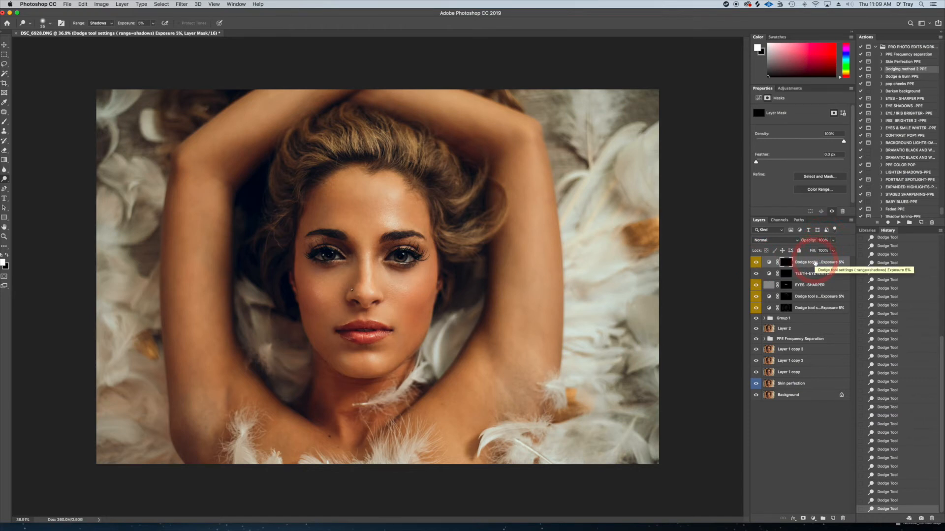
Duplicate the eye dodge layer and lower the copy's opacity to 43%
key(ctrl+j)
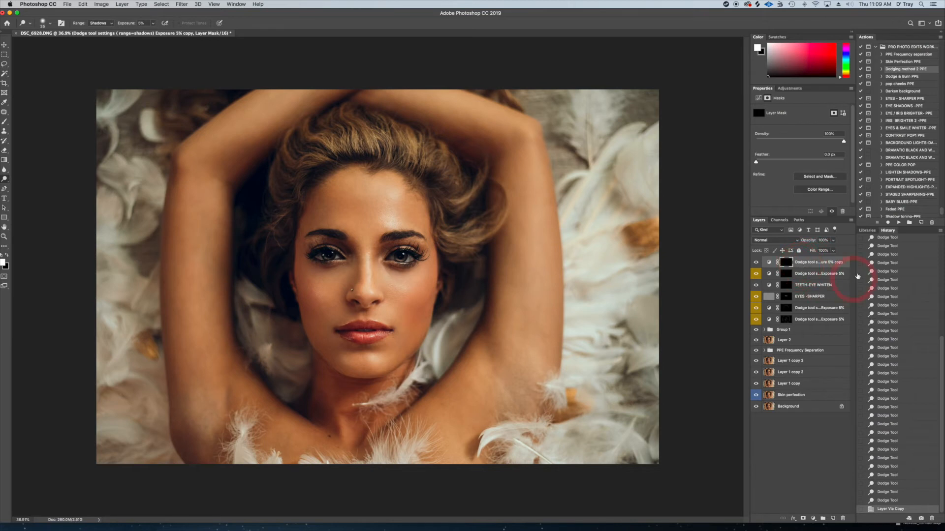
click(833, 241)
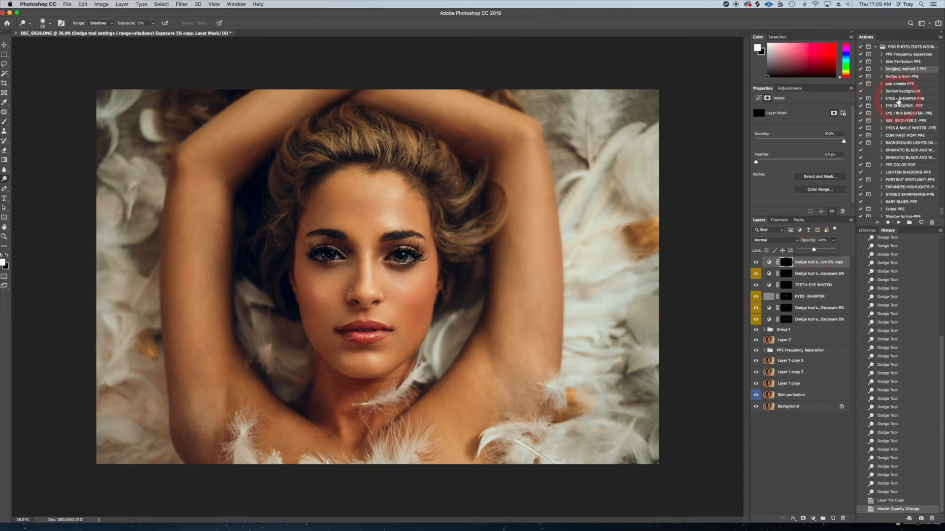
Run the EYE SHADOWS-PPE action and target the mask of the EYELINER-PUPILS layer
click(900, 106)
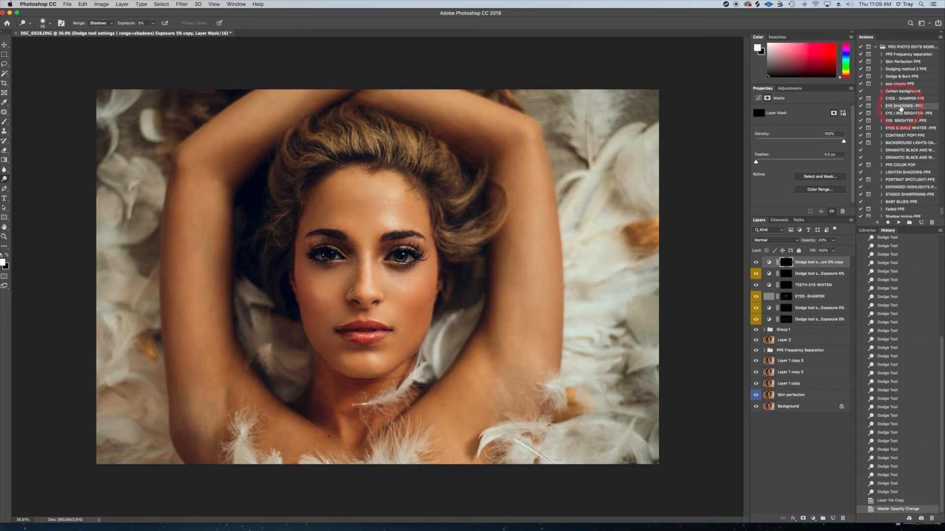
click(902, 223)
click(521, 170)
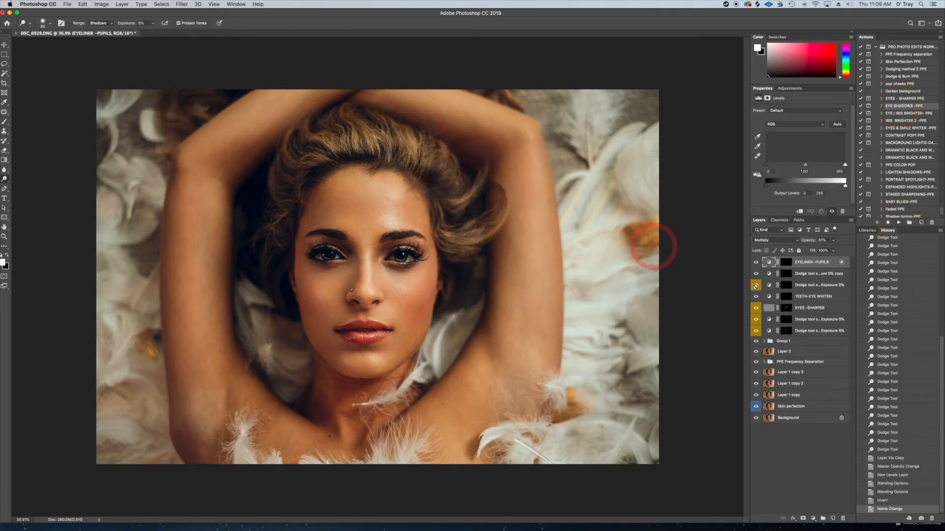
click(787, 265)
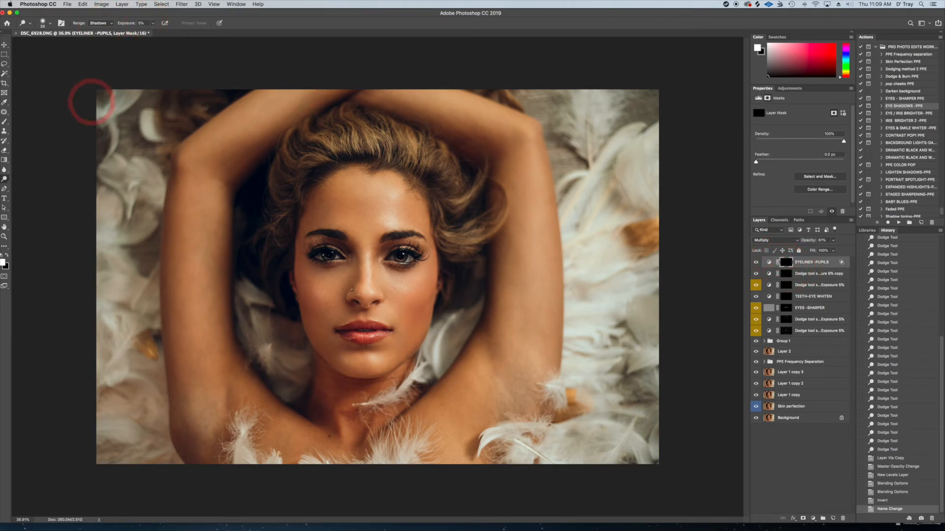
Paint over the lashes and eyeliner of both eyes on the EYELINER-PUPILS mask with a brush at 25% opacity
click(5, 122)
click(156, 23)
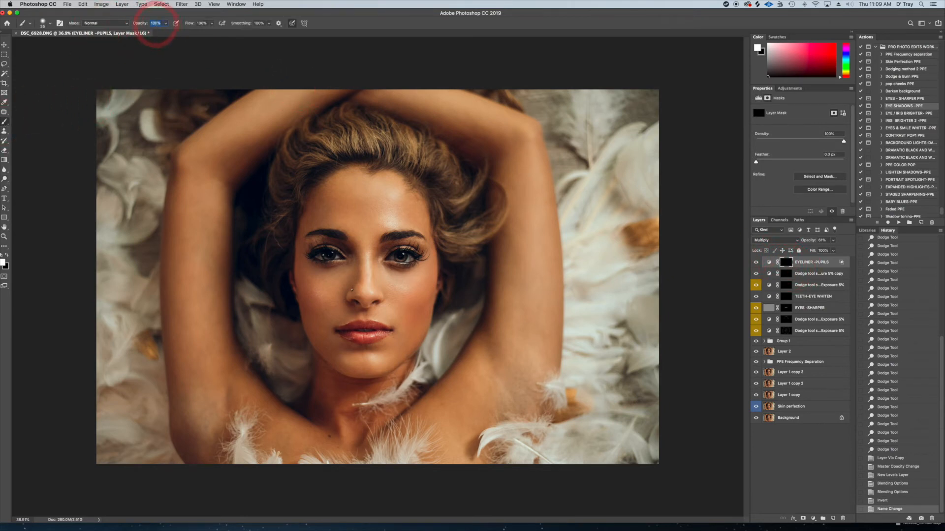
key(Return)
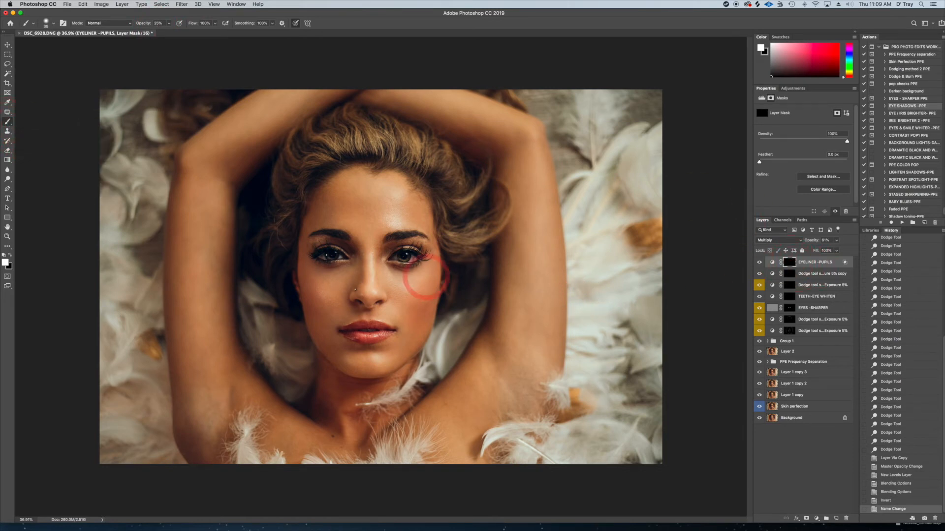
key(bracketright)
key(bracketright)
key(bracketright)
key(bracketright)
key(bracketright)
key(bracketright)
key(bracketright)
key(bracketright)
key(bracketright)
mouse_move(394, 264)
mouse_down()
mouse_move(379, 270)
mouse_move(419, 263)
mouse_up()
mouse_move(313, 263)
mouse_down()
mouse_move(342, 263)
mouse_move(312, 262)
mouse_up()
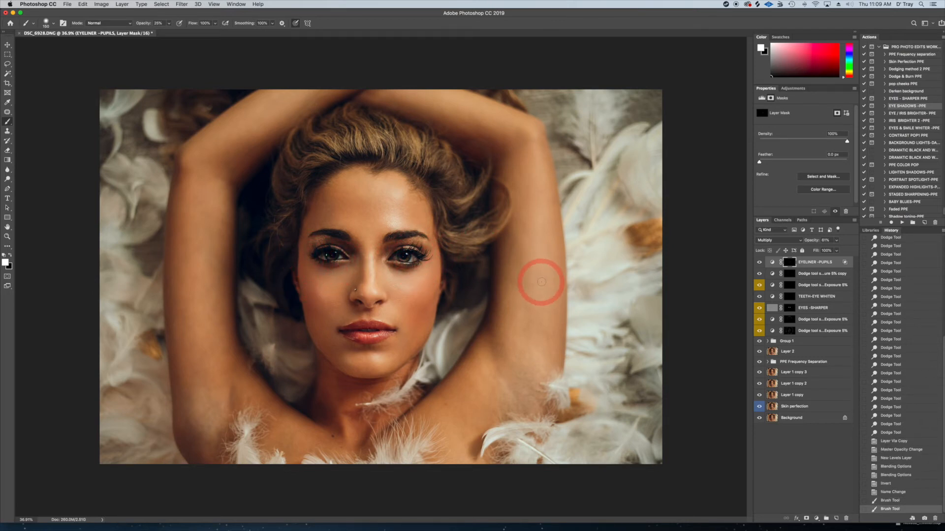
Compare the portrait repeatedly with and without the EYELINER-PUPILS layer, leaving the layer visible
click(759, 262)
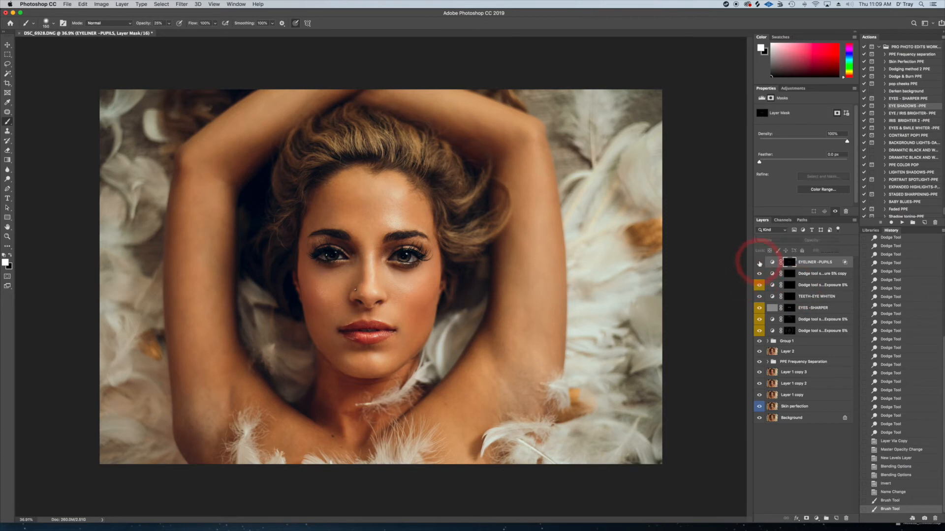
click(760, 262)
click(759, 262)
click(759, 262)
click(759, 262)
click(759, 263)
click(759, 262)
click(760, 262)
click(759, 262)
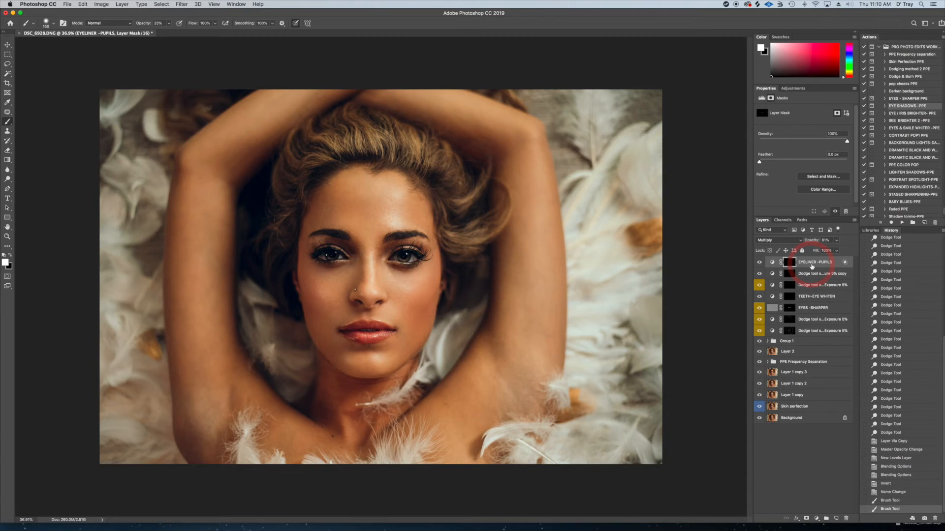
click(759, 262)
click(759, 262)
click(759, 263)
click(759, 263)
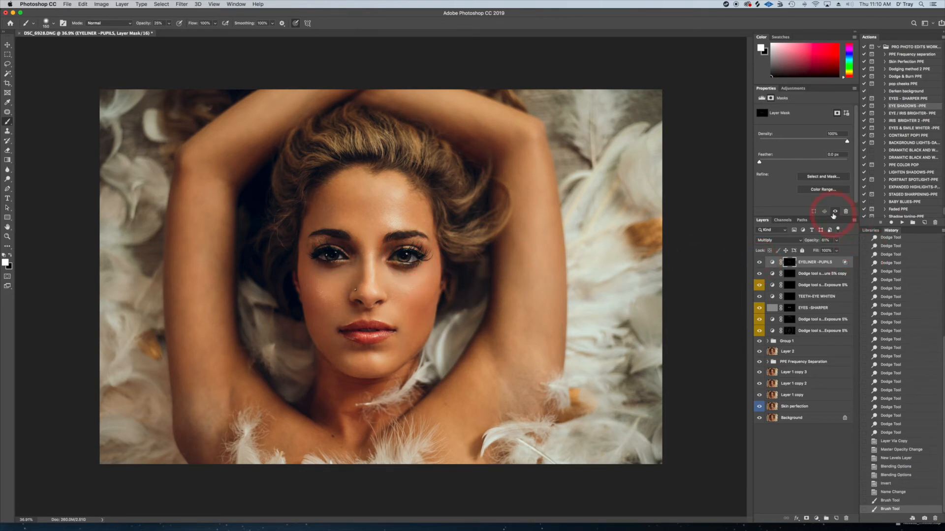
Run the Dodging method 2 PPE action again above the EYELINER-PUPILS layer and target the new layer's mask
click(907, 71)
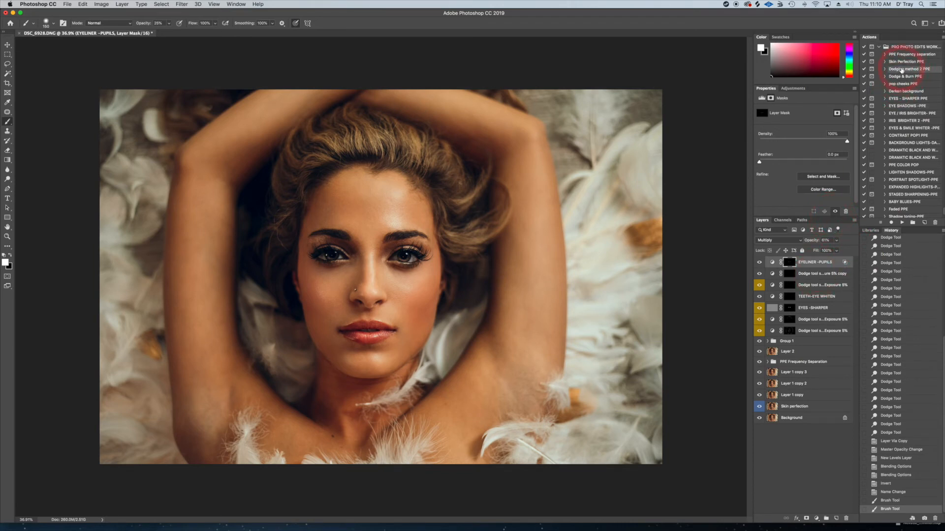
click(905, 223)
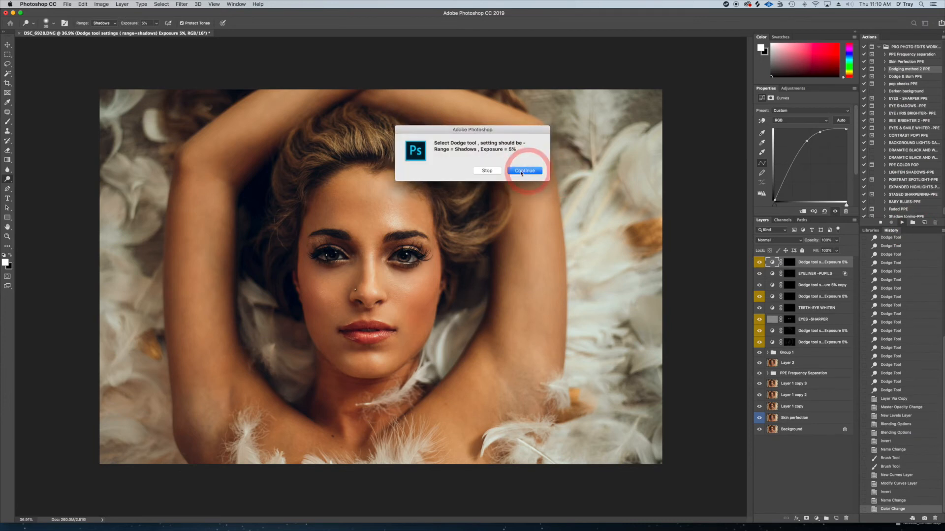
click(531, 172)
click(793, 265)
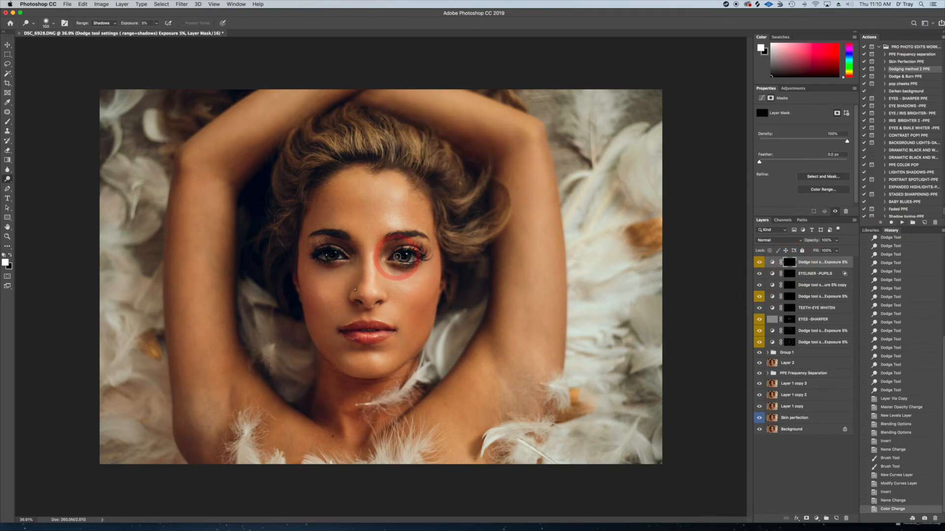
Dodge across both eyes on the new mask with a larger brush and compare the result with and without the layer
mouse_move(402, 256)
mouse_down()
mouse_move(384, 260)
mouse_move(423, 267)
mouse_up()
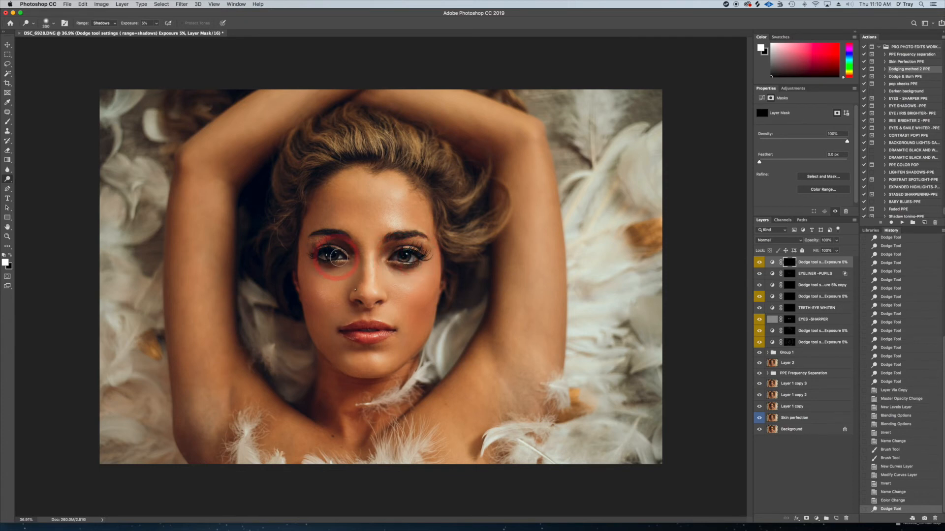
drag(317, 256, 312, 267)
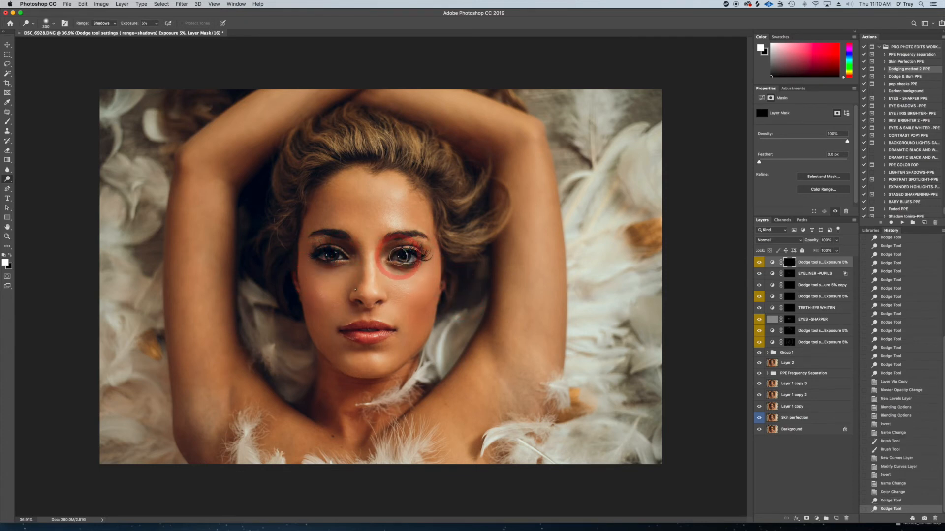
drag(398, 256, 406, 257)
key([)
drag(338, 255, 312, 257)
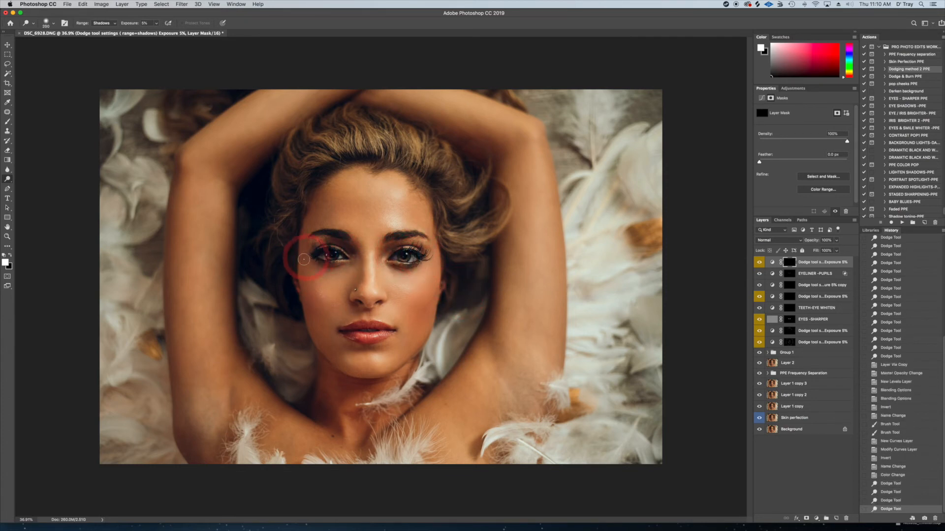
click(760, 263)
click(759, 263)
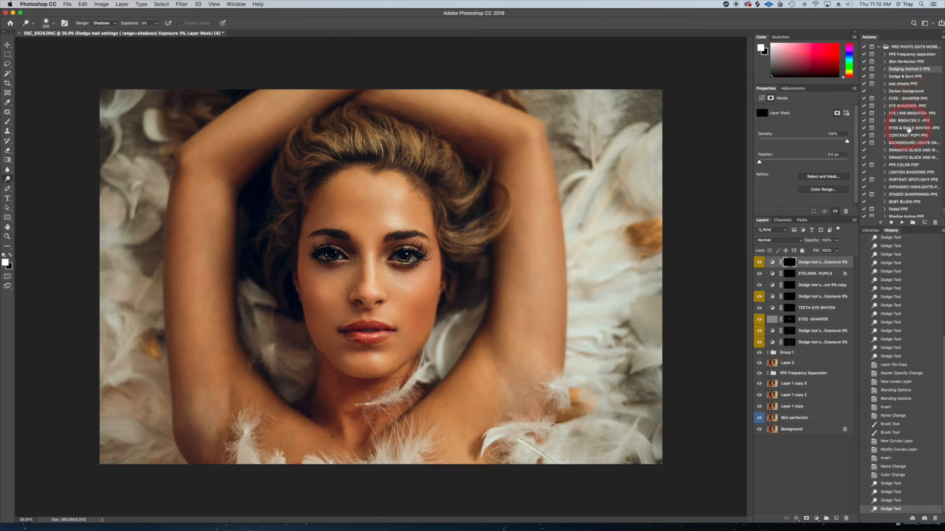
Run the Dodge & Burn PPE action and set up the Brush tool with black at 8% opacity
click(895, 77)
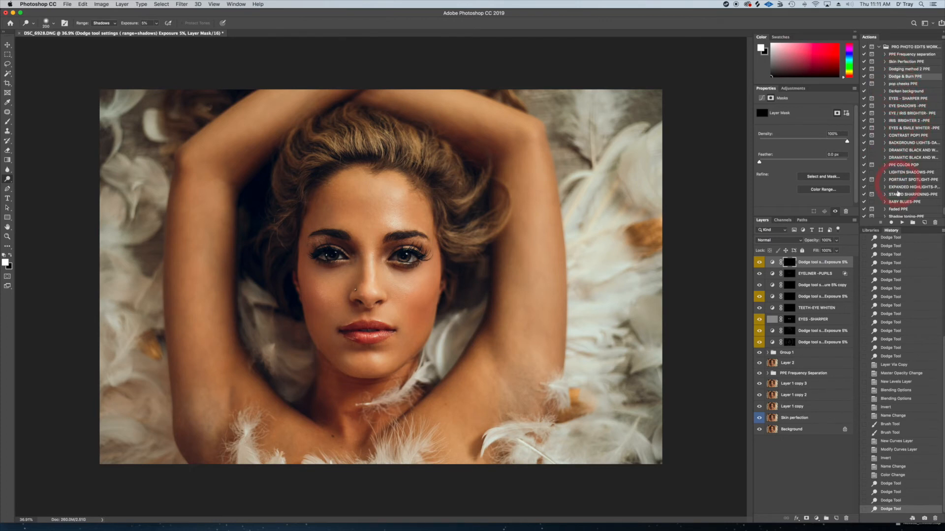
click(903, 221)
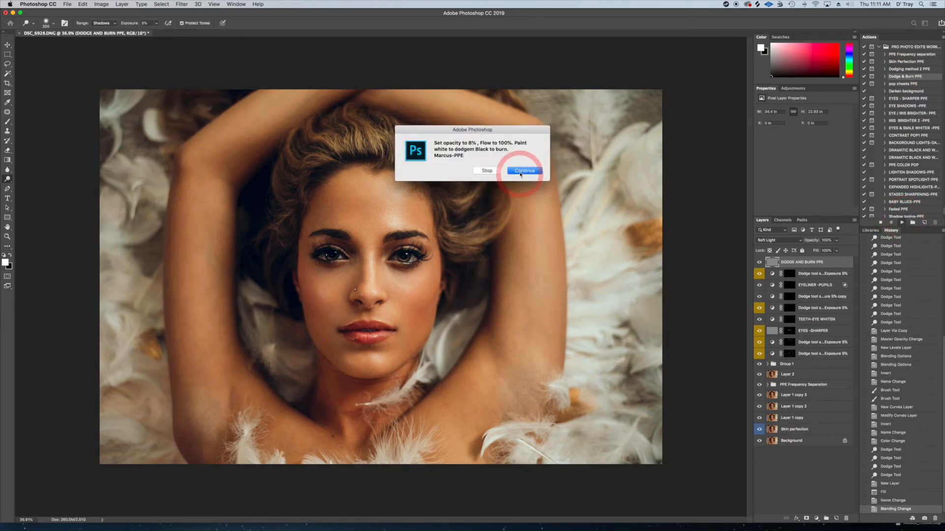
key(Return)
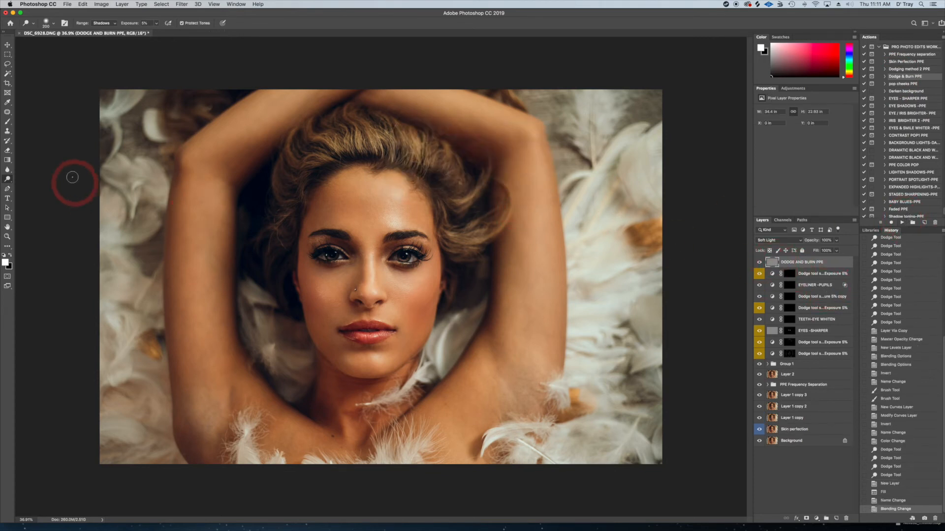
click(9, 123)
click(9, 255)
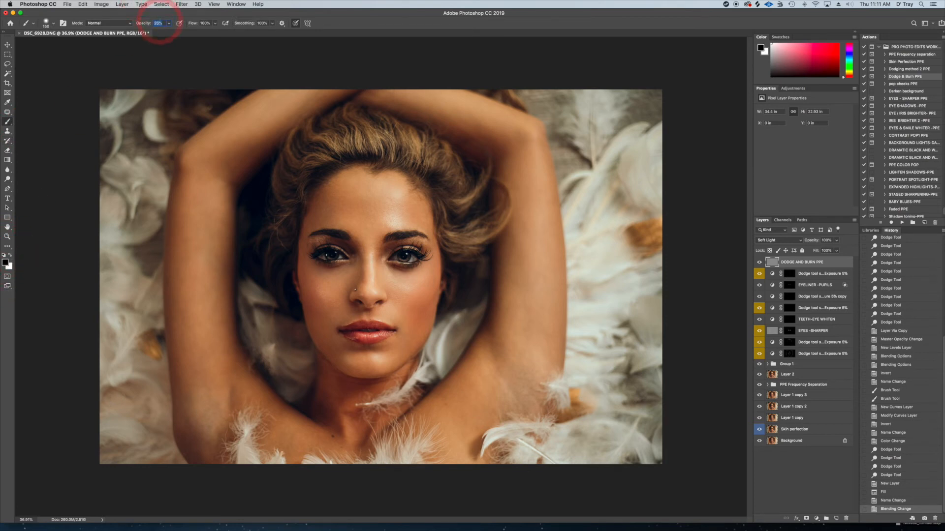
key(Return)
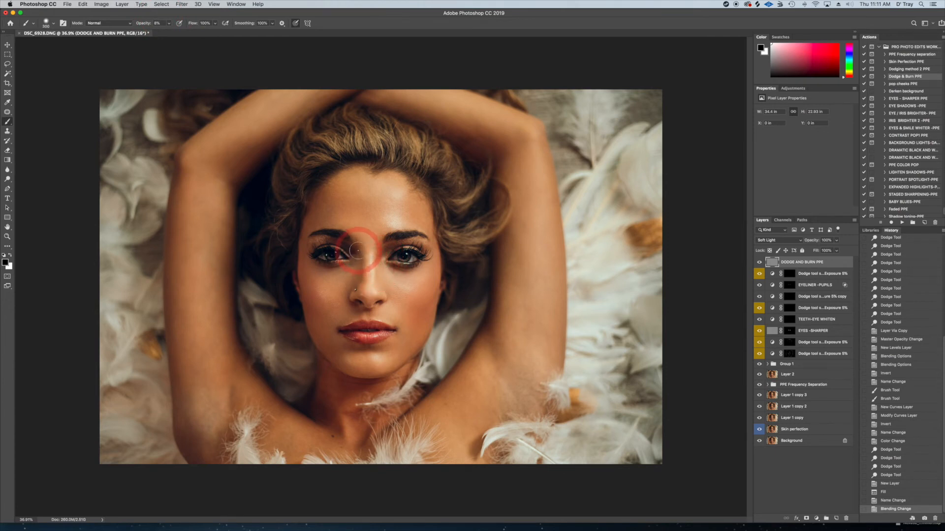
Burn the image-left side of the nose bridge on the DODGE AND BURN PPE layer, reducing the brush for finer strokes
drag(357, 252, 358, 291)
key(bracketleft)
key(bracketleft)
key(bracketleft)
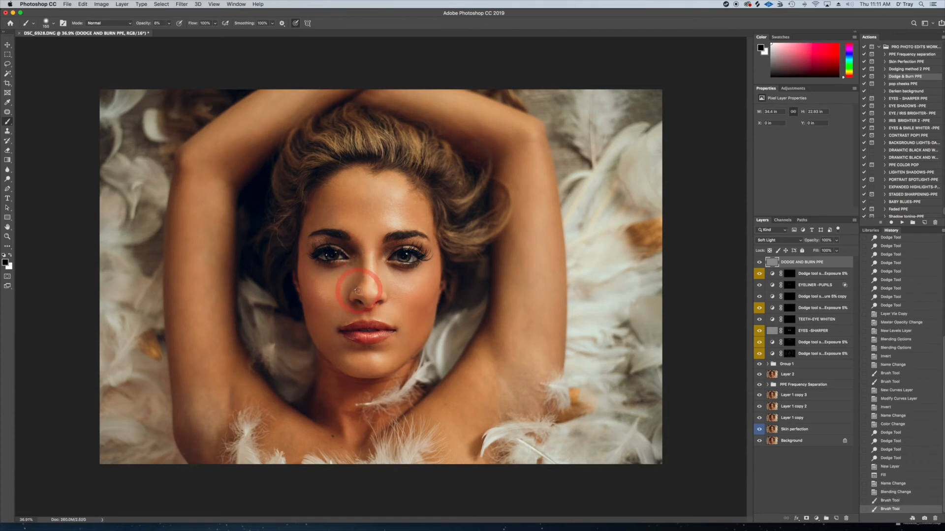
drag(365, 253, 362, 278)
Burn the temple edge and the cheek contour on the image-left side of the face
key(bracketright)
key(bracketright)
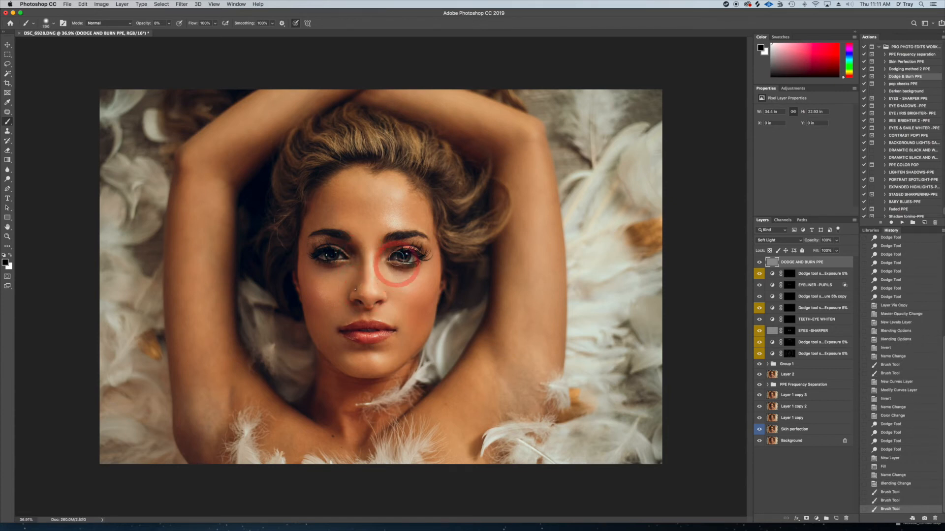
key(bracketright)
key(bracketright)
key(bracketright)
key(bracketright)
key(bracketright)
key(bracketright)
key(bracketright)
key(bracketright)
key(bracketright)
drag(300, 226, 289, 254)
key(bracketleft)
key(bracketleft)
key(bracketleft)
key(bracketleft)
key(bracketleft)
key(bracketleft)
key(bracketleft)
mouse_move(311, 295)
mouse_down()
mouse_move(333, 333)
mouse_move(321, 311)
mouse_up()
Burn the areas just below both eyes with a smaller black brush
key(bracketleft)
key(bracketleft)
key(bracketleft)
drag(340, 266, 310, 262)
mouse_move(417, 269)
mouse_down()
mouse_move(402, 270)
mouse_move(416, 270)
mouse_up()
Burn from the nostril up the image-right side of the nose with a still smaller brush
key(bracketleft)
key(bracketleft)
key(bracketleft)
key(bracketleft)
mouse_move(379, 308)
mouse_down()
mouse_move(376, 259)
mouse_move(379, 284)
mouse_move(374, 269)
mouse_move(375, 285)
mouse_move(370, 266)
mouse_up()
Adjust the brush size and burn the shadow along the lower lip
key(bracketright)
key(bracketright)
key(bracketleft)
key(bracketleft)
key(bracketleft)
key(bracketleft)
key(bracketleft)
key(bracketleft)
key(bracketright)
key(bracketright)
key(bracketright)
key(bracketright)
drag(388, 343, 372, 349)
click(351, 342)
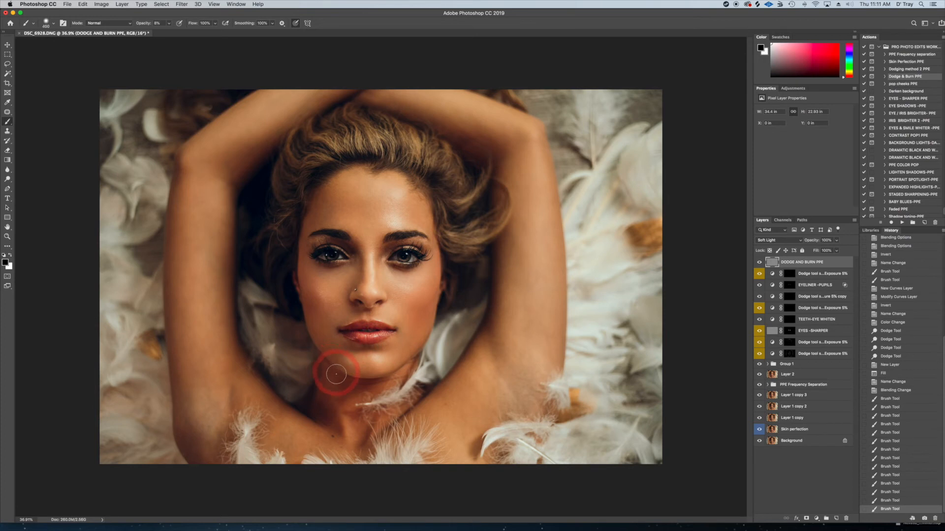
Burn the jawline shadow and the upper neck below the chin on the image-left side
mouse_move(333, 380)
mouse_down()
mouse_move(372, 387)
mouse_move(349, 381)
mouse_move(391, 382)
mouse_move(374, 382)
mouse_move(407, 364)
mouse_move(356, 382)
mouse_move(310, 358)
mouse_move(341, 386)
mouse_up()
key(bracketleft)
key(bracketleft)
key(bracketleft)
key(bracketleft)
key(bracketleft)
key(bracketleft)
key(bracketleft)
key(bracketleft)
drag(340, 385, 356, 387)
Burn the inner and outer edges of the image-left arm with a larger black brush
key(bracketright)
key(bracketright)
key(bracketright)
key(bracketright)
key(bracketright)
key(bracketright)
drag(247, 213, 244, 251)
Burn the inner and outer edges of the image-right arm and the shoulder area beneath it
key(bracketright)
key(bracketright)
key(bracketright)
mouse_move(157, 281)
mouse_down()
mouse_move(146, 385)
mouse_move(160, 444)
mouse_up()
drag(589, 162, 582, 181)
key(bracketleft)
key(bracketleft)
key(bracketleft)
key(bracketleft)
drag(491, 199, 504, 306)
Burn the neck, jawline and cheek contour on the image-right side of the face
key(bracketright)
key(bracketright)
drag(567, 219, 568, 261)
drag(563, 409, 565, 345)
mouse_move(565, 419)
mouse_down()
mouse_move(548, 444)
mouse_move(563, 415)
mouse_move(495, 438)
mouse_up()
key(bracketleft)
key(bracketleft)
key(bracketleft)
key(bracketleft)
mouse_move(400, 388)
mouse_down()
mouse_move(401, 365)
mouse_move(427, 330)
mouse_move(407, 290)
mouse_move(413, 310)
mouse_up()
key(bracketright)
key(bracketright)
key(bracketright)
drag(432, 278, 411, 320)
Burn the outer edge of the hair from the image-left side up to the crown, resizing the brush as needed
key(bracketleft)
key(bracketleft)
key(bracketleft)
key(bracketleft)
key(bracketleft)
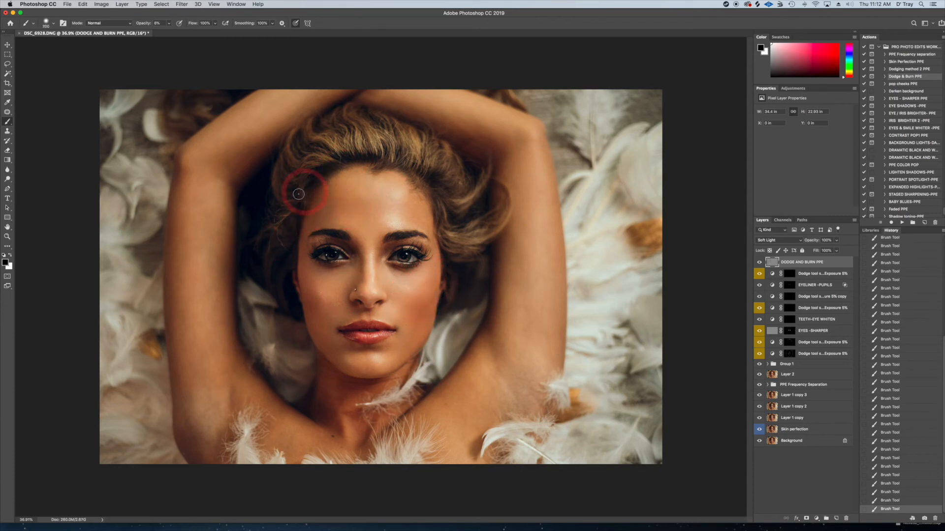
key(bracketright)
key(bracketright)
key(bracketright)
key(bracketright)
key(bracketright)
key(bracketright)
mouse_move(288, 167)
mouse_down()
mouse_move(276, 183)
mouse_move(338, 110)
mouse_up()
key(bracketleft)
key(bracketleft)
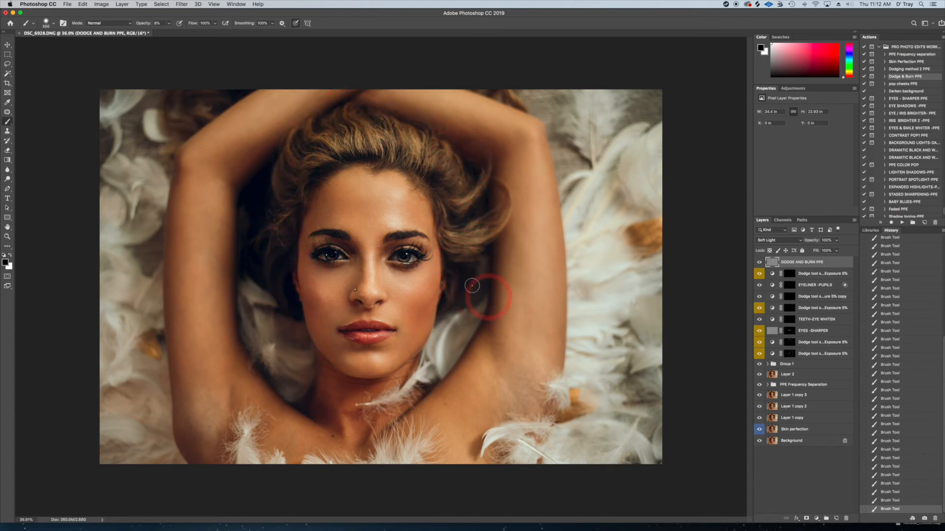
Burn the chin and lower-face contour and the brow area, adjusting the black brush to a smaller size
key(bracketleft)
key(bracketleft)
key(bracketleft)
key(bracketleft)
key(bracketright)
mouse_move(397, 380)
mouse_down()
mouse_move(358, 389)
mouse_move(321, 363)
mouse_move(402, 370)
mouse_move(428, 340)
mouse_move(362, 344)
mouse_move(376, 320)
mouse_move(363, 303)
mouse_move(366, 313)
mouse_up()
key(bracketleft)
key(bracketleft)
key(bracketright)
key(bracketright)
key(bracketleft)
key(bracketleft)
mouse_move(360, 242)
mouse_down()
mouse_move(359, 280)
mouse_move(363, 252)
mouse_move(403, 236)
mouse_up()
Burn the forehead hairline and the hair along both sides of the face with a larger black brush
key(bracketright)
key(bracketright)
key(bracketright)
key(bracketright)
mouse_move(355, 201)
mouse_down()
mouse_move(312, 193)
mouse_move(301, 201)
mouse_move(351, 164)
mouse_move(290, 162)
mouse_up()
key(bracketright)
key(bracketright)
mouse_move(265, 193)
mouse_down()
mouse_move(272, 285)
mouse_move(297, 319)
mouse_up()
drag(450, 277, 462, 280)
mouse_move(284, 308)
mouse_down()
mouse_move(285, 285)
mouse_move(295, 338)
mouse_move(347, 385)
mouse_move(400, 388)
mouse_move(400, 352)
mouse_move(384, 354)
mouse_move(351, 295)
mouse_move(368, 251)
mouse_move(358, 262)
mouse_move(392, 287)
mouse_move(434, 274)
mouse_up()
key(bracketleft)
key(bracketleft)
key(bracketleft)
key(bracketleft)
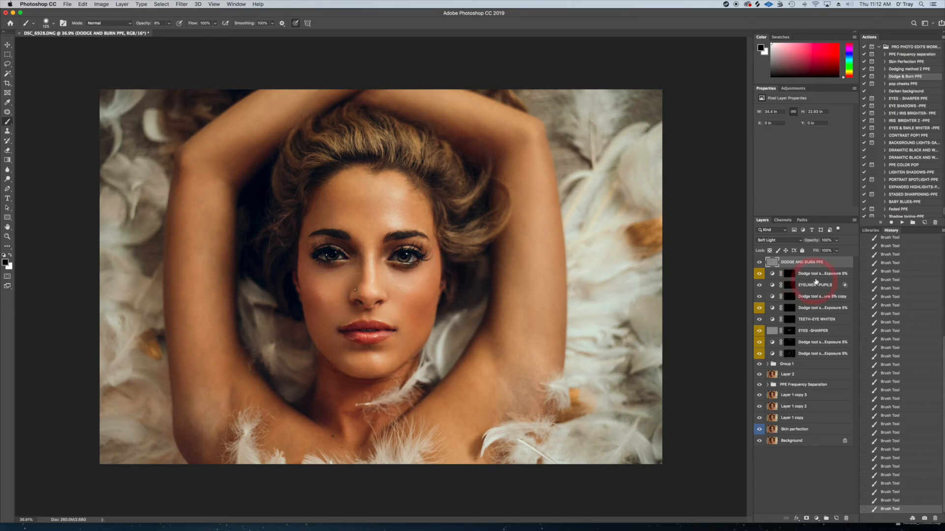
Compare the portrait with and without the DODGE AND BURN PPE layer
click(759, 262)
click(759, 262)
click(759, 263)
click(759, 262)
click(760, 263)
click(759, 263)
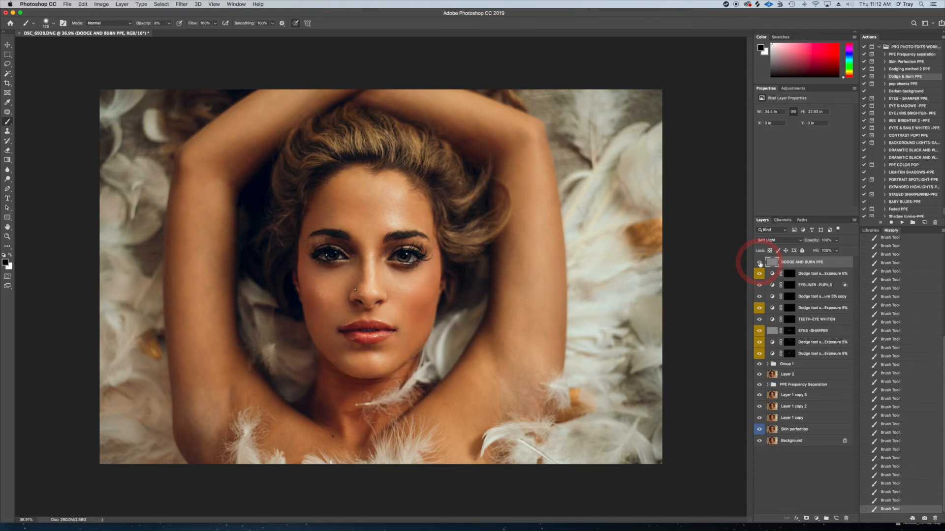
click(854, 221)
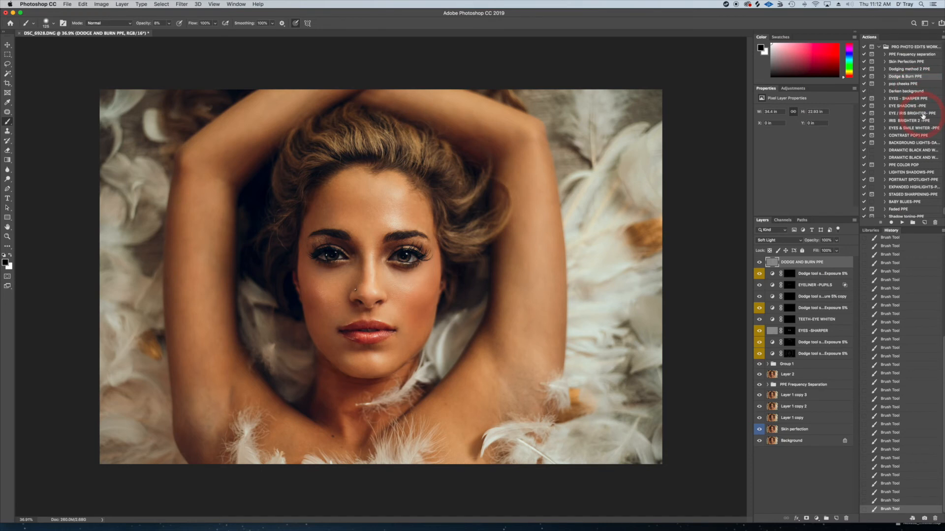
Run the pop cheeks PPE action and continue past its instruction message
click(906, 85)
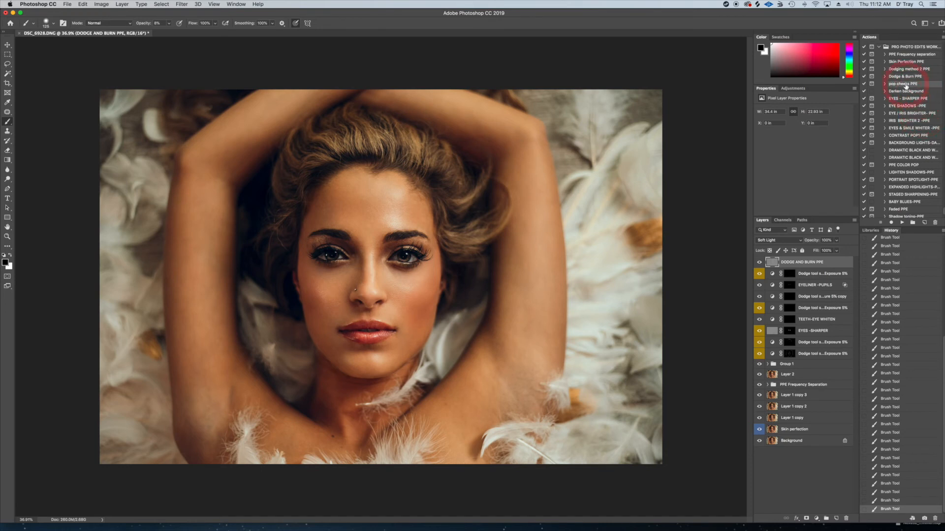
click(903, 225)
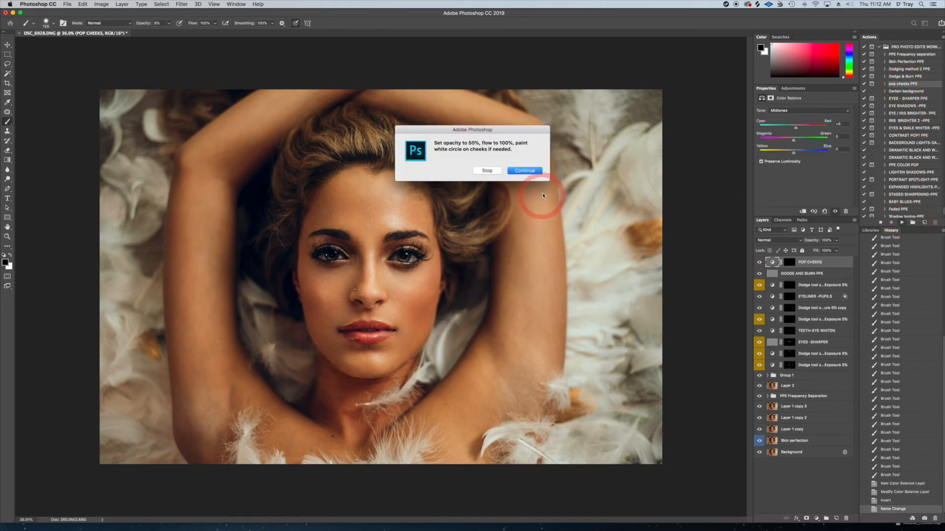
click(525, 172)
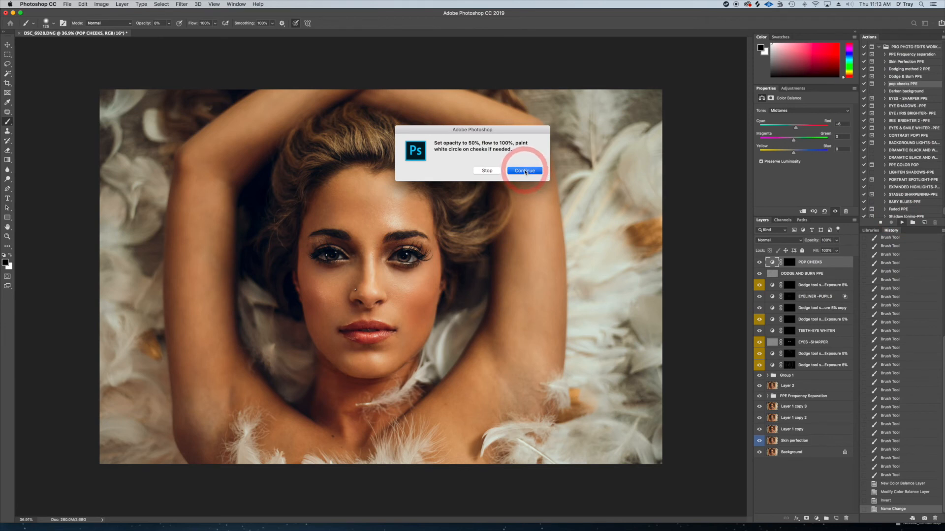
Paint both cheeks in white on the POP CHEEKS mask with a large soft brush at 50% opacity
click(790, 263)
key(x)
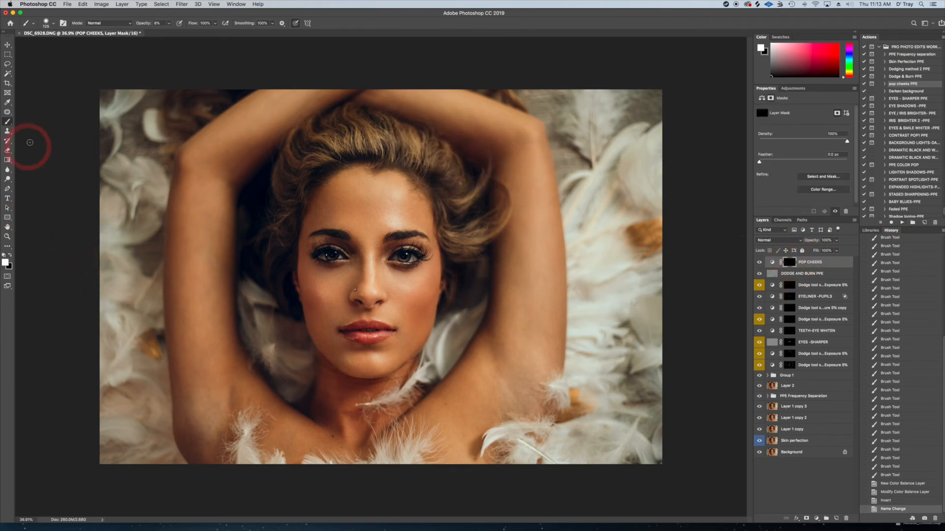
click(157, 23)
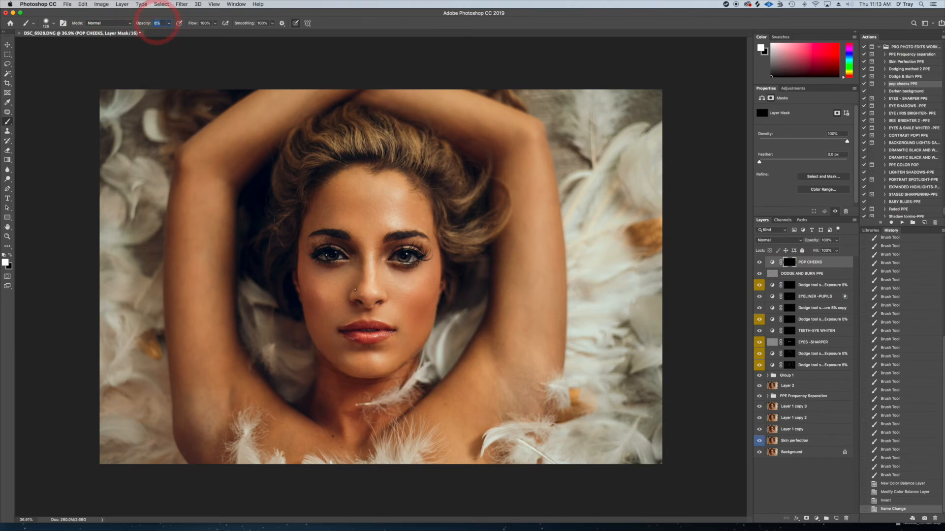
key(Return)
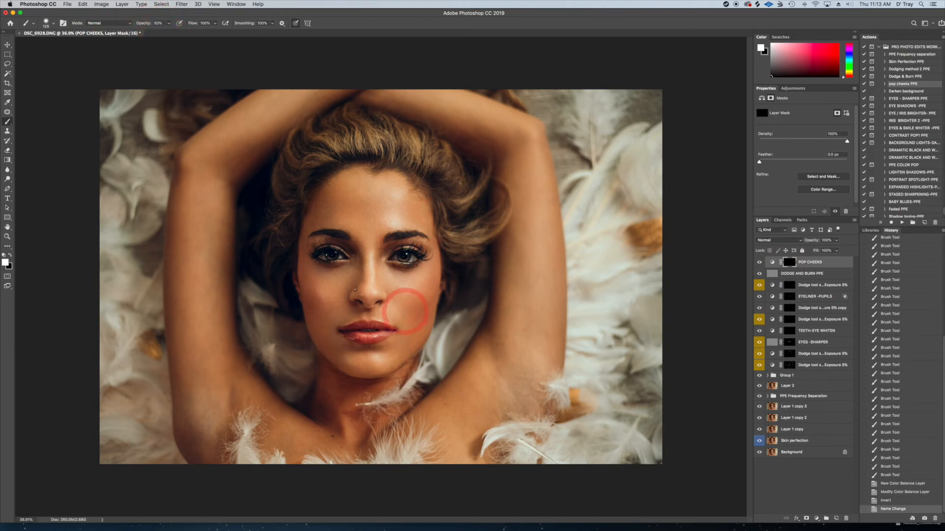
drag(407, 300, 414, 294)
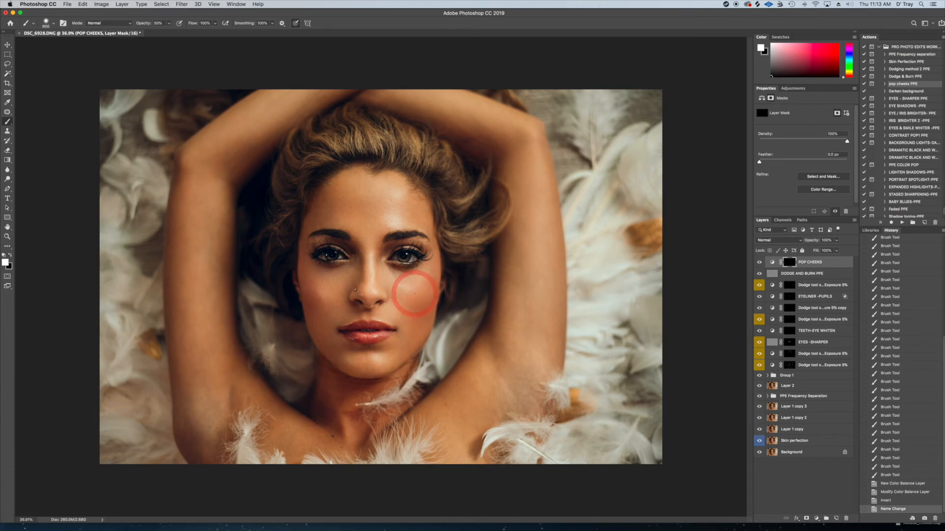
key(bracketright)
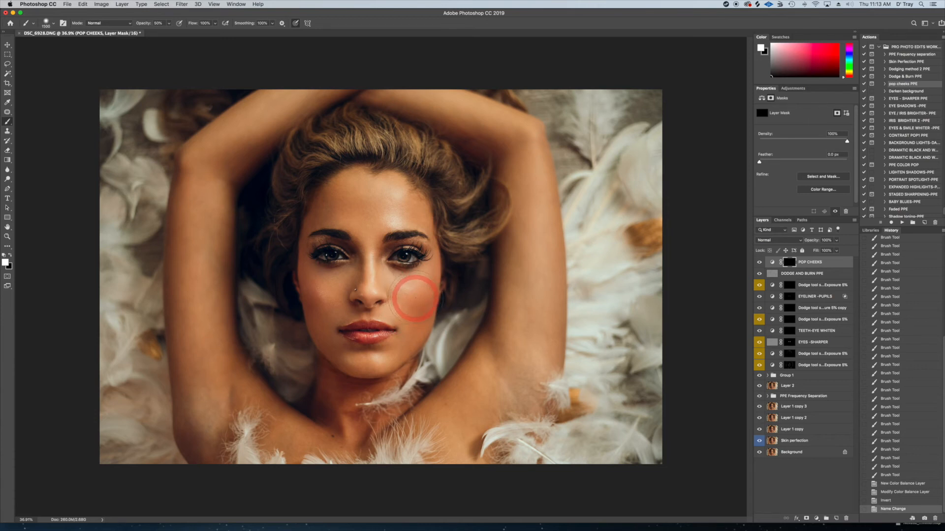
drag(415, 296, 411, 290)
key(bracketleft)
drag(319, 297, 318, 300)
drag(411, 295, 421, 296)
key(bracketleft)
click(322, 296)
key(bracketleft)
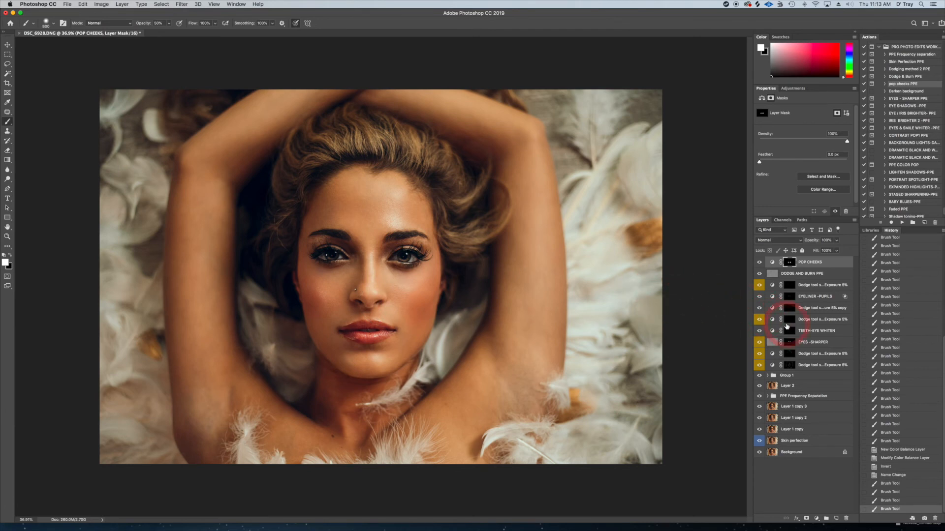
Compare the cheek color on and off and reduce the POP CHEEKS layer's opacity to 84%
click(759, 262)
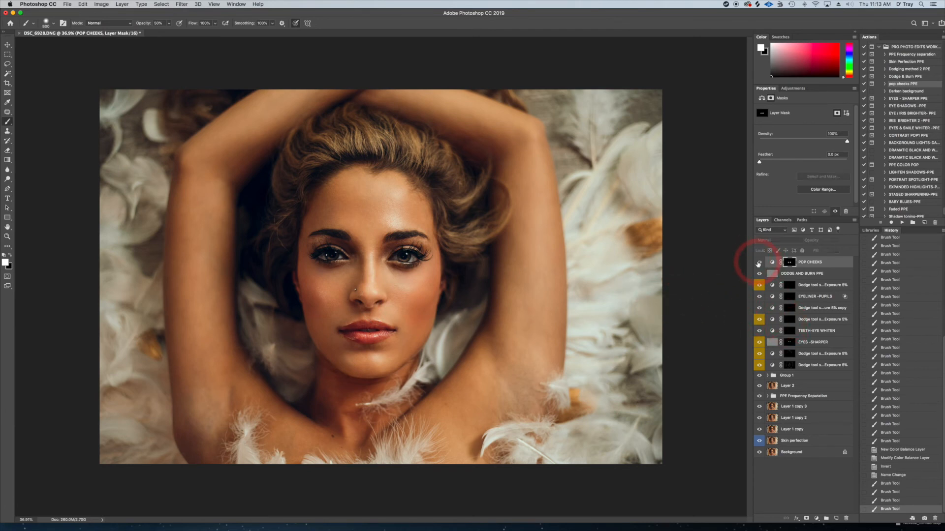
click(759, 264)
click(758, 263)
click(758, 264)
click(758, 264)
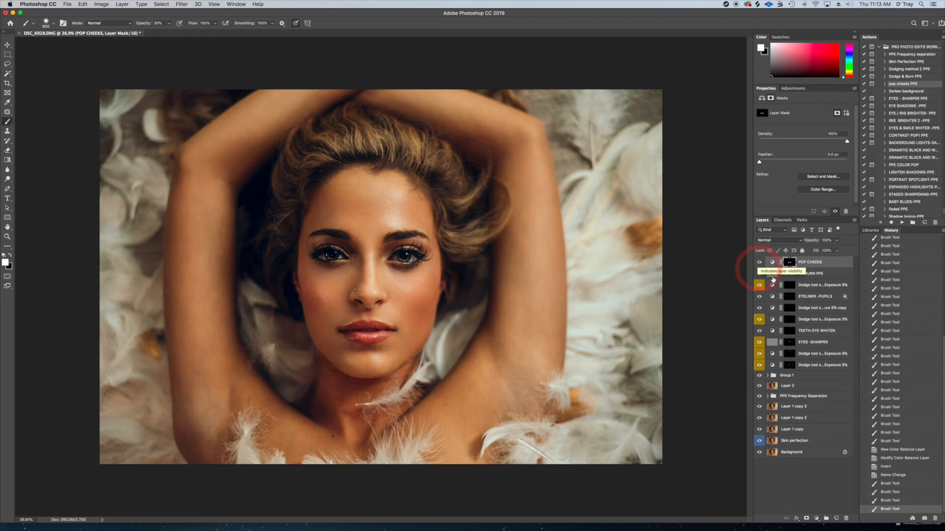
click(836, 241)
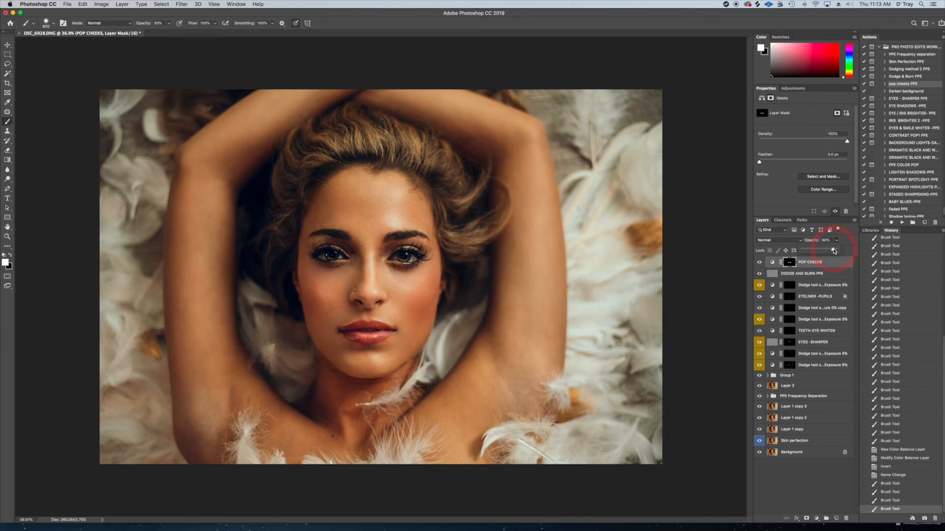
drag(831, 251, 831, 251)
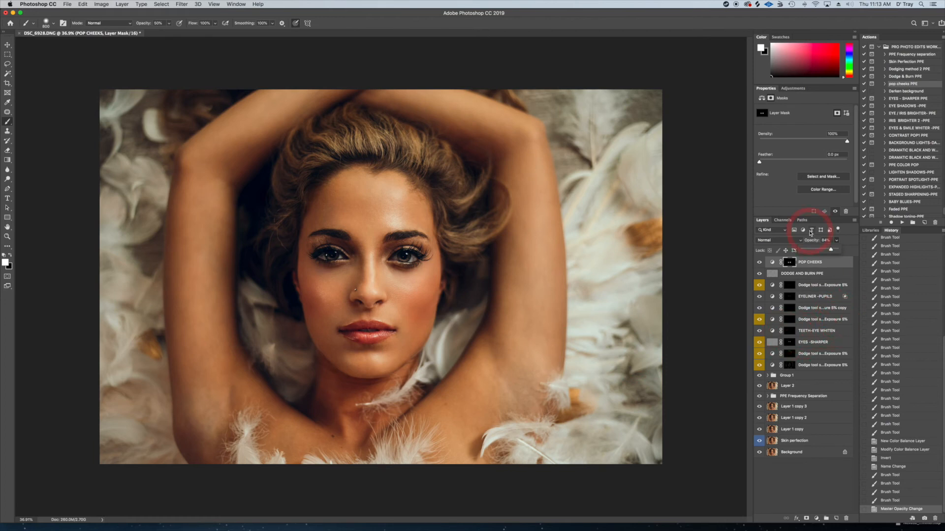
Run the PPE COLOR POP action and set the resulting vibrance layer's opacity to 74%
click(903, 167)
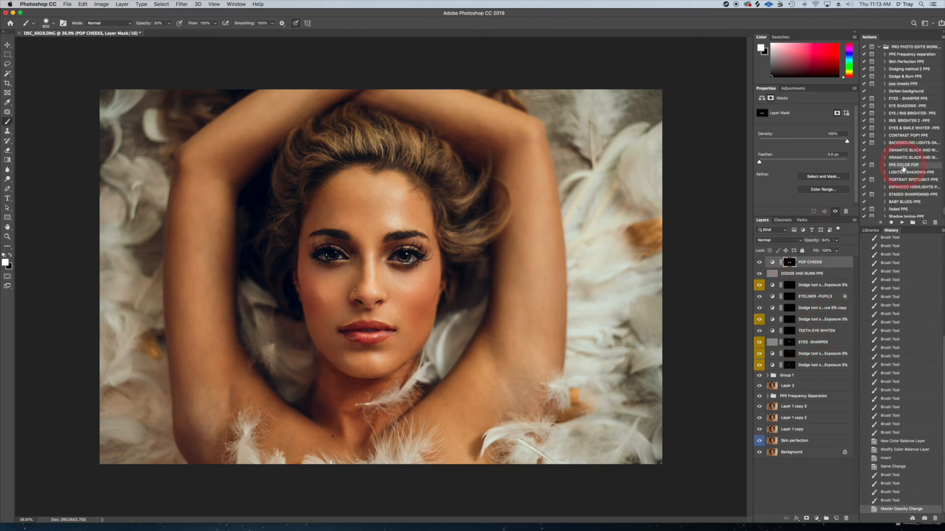
click(902, 223)
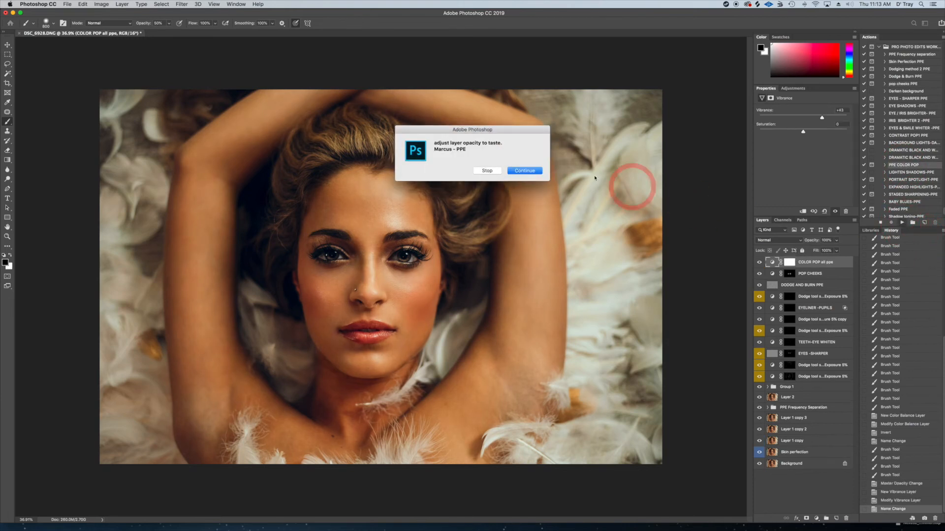
click(525, 171)
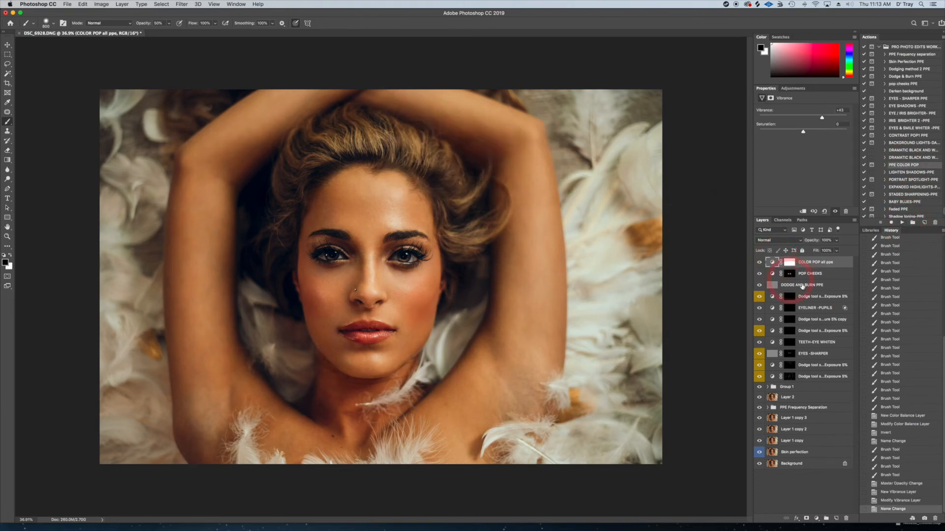
click(759, 262)
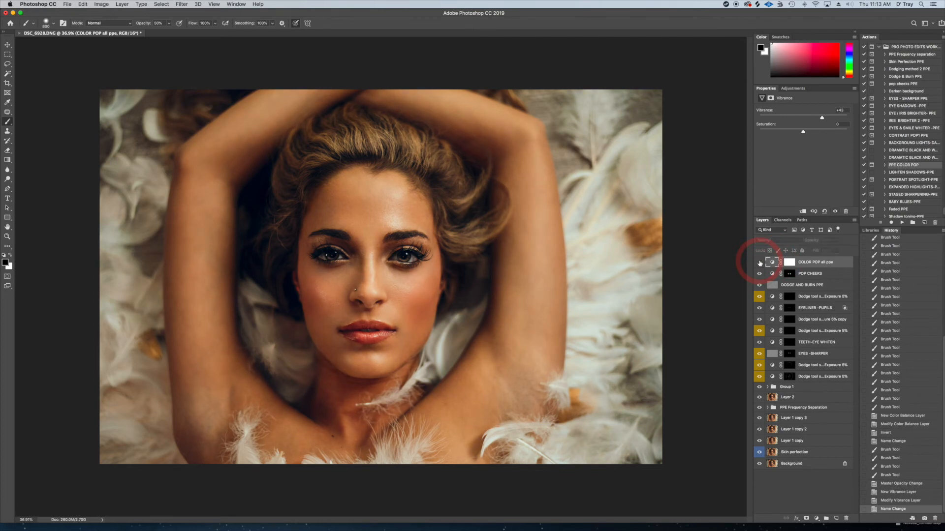
click(836, 241)
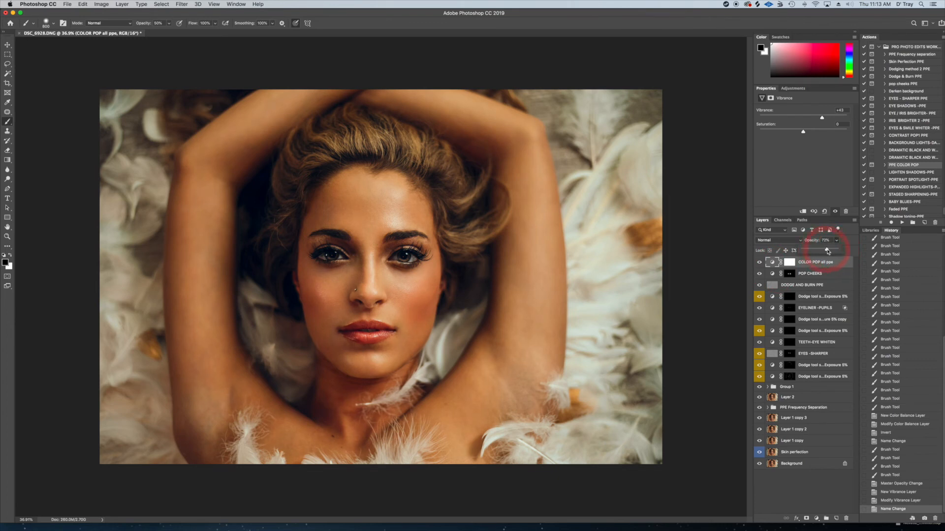
drag(828, 251, 828, 251)
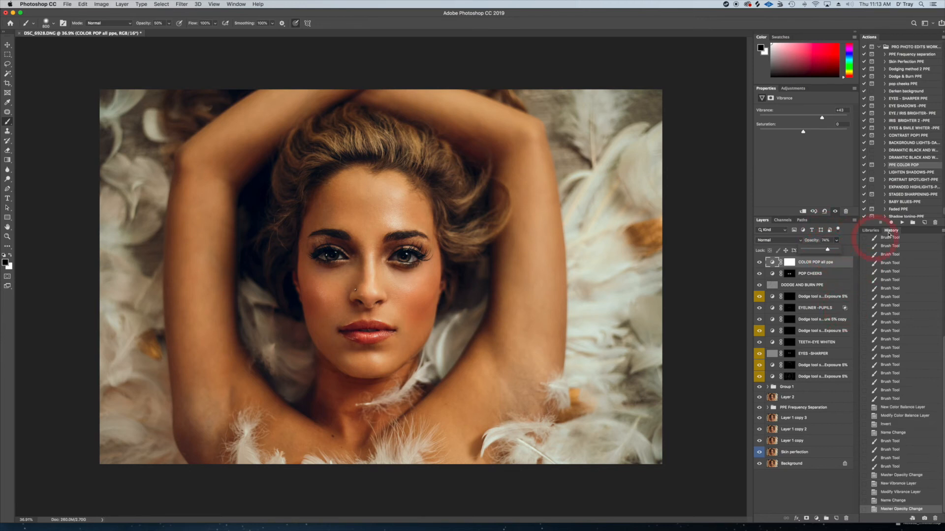
Run the CONTRAST POP! PPE action and continue past its opacity message
click(906, 136)
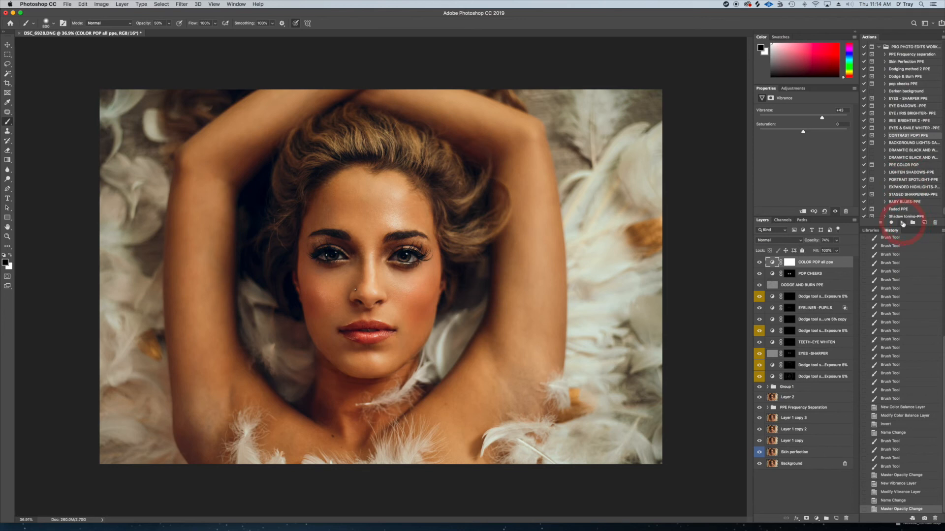
click(902, 222)
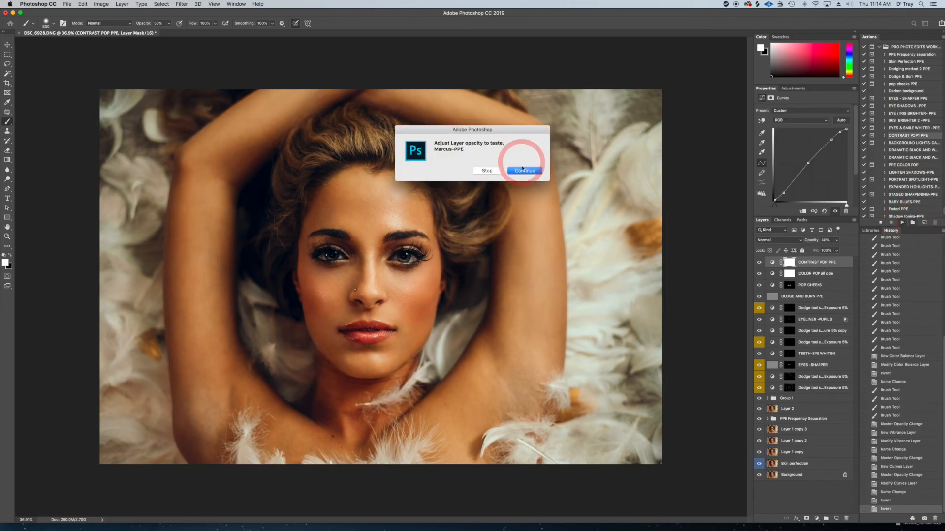
click(523, 171)
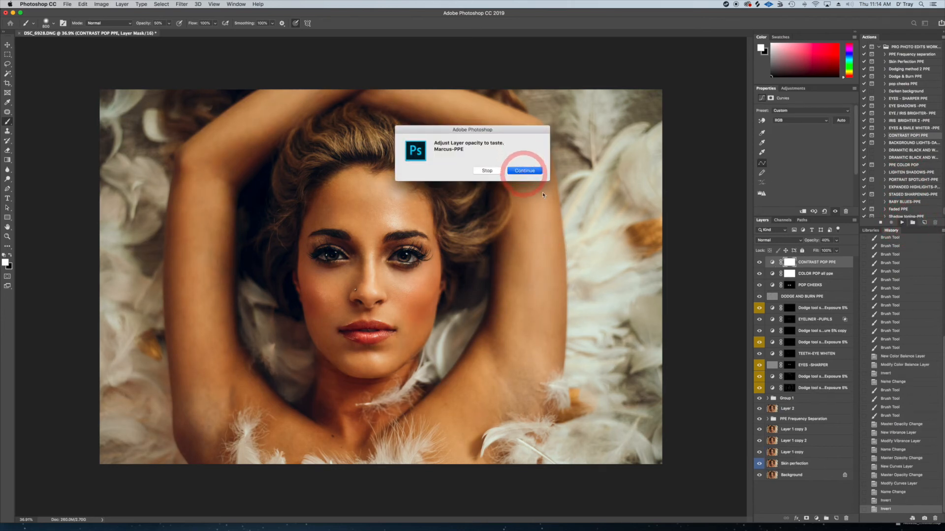
Compare the portrait with and without the CONTRAST POP PPE curves layer
click(759, 264)
click(760, 263)
click(760, 263)
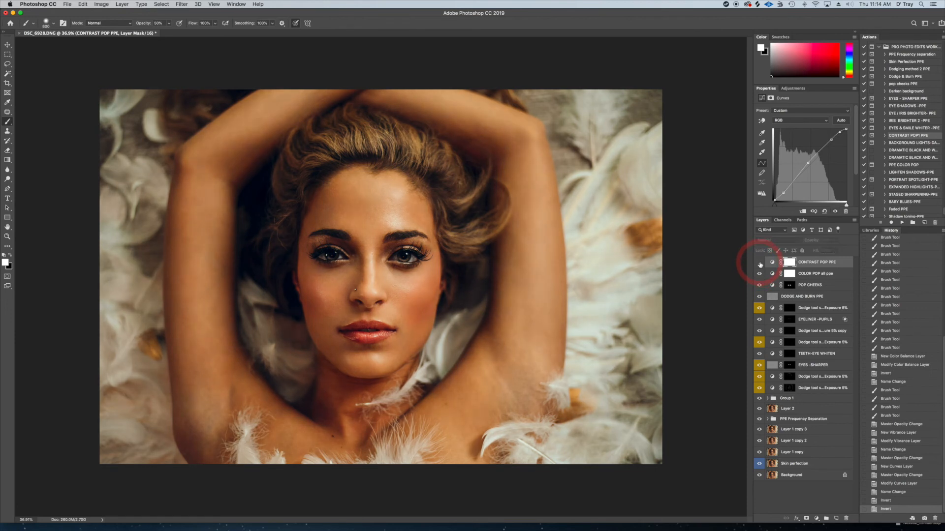
click(759, 263)
click(759, 264)
click(760, 264)
click(759, 263)
click(759, 263)
click(760, 264)
click(759, 263)
Set the CONTRAST POP PPE layer's opacity to 37% and stamp all visible layers into a new layer on top
click(836, 241)
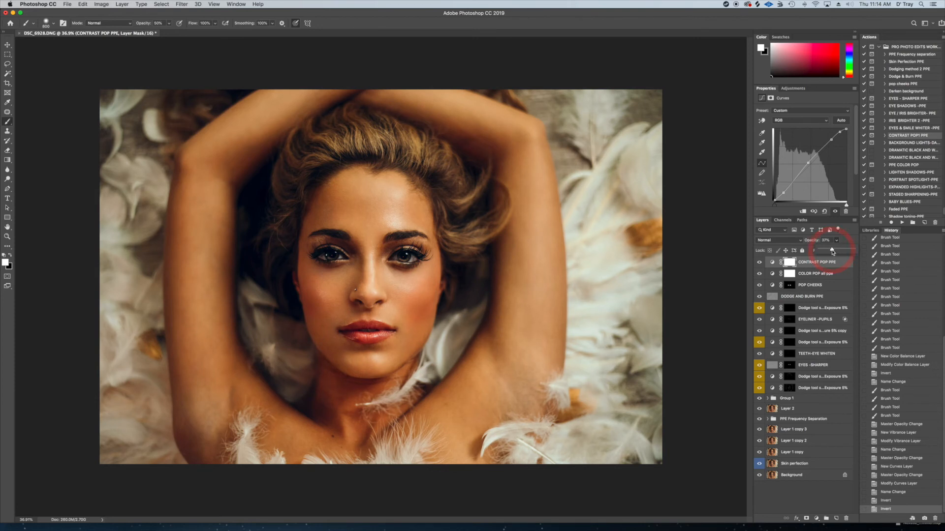
drag(832, 252, 831, 252)
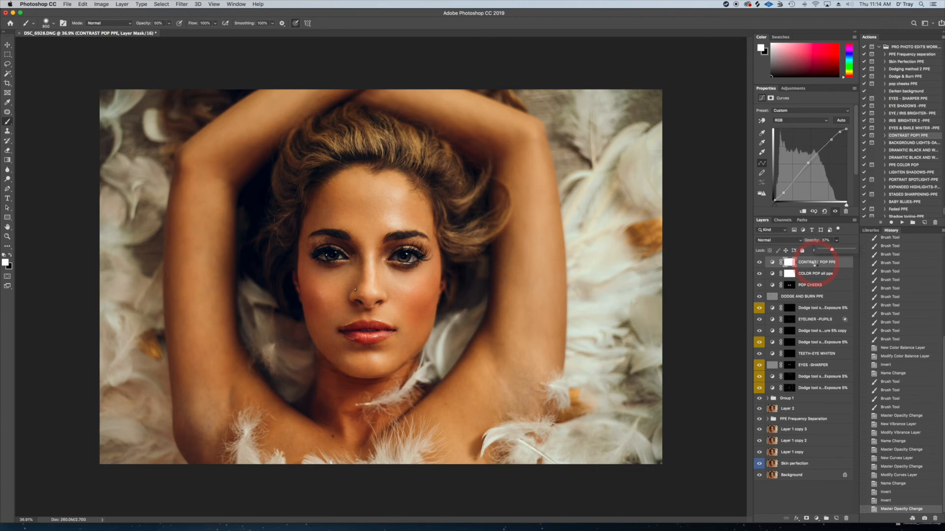
key(super+alt+shift+e)
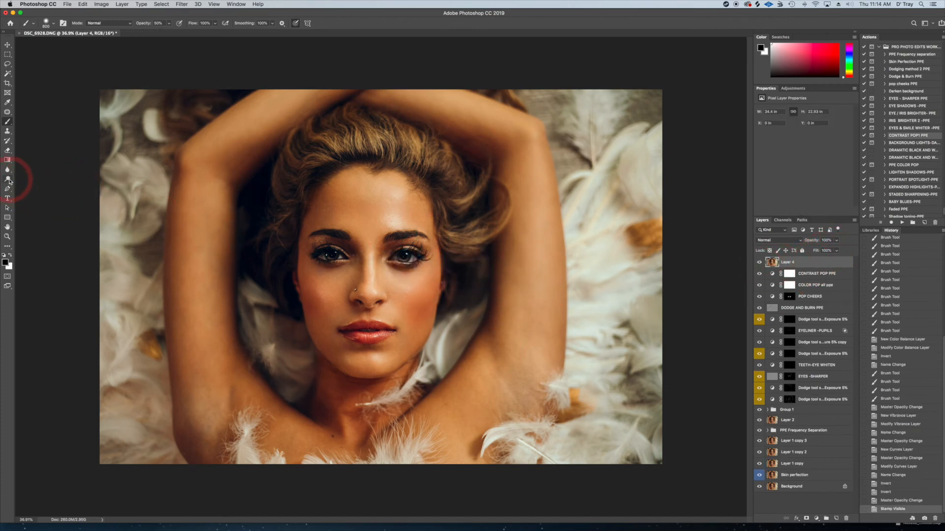
Saturate the lips and the image-right cheek with the Sponge tool in Saturate mode at 14% flow
mouse_move(8, 181)
mouse_down()
mouse_move(25, 182)
mouse_move(33, 194)
mouse_up()
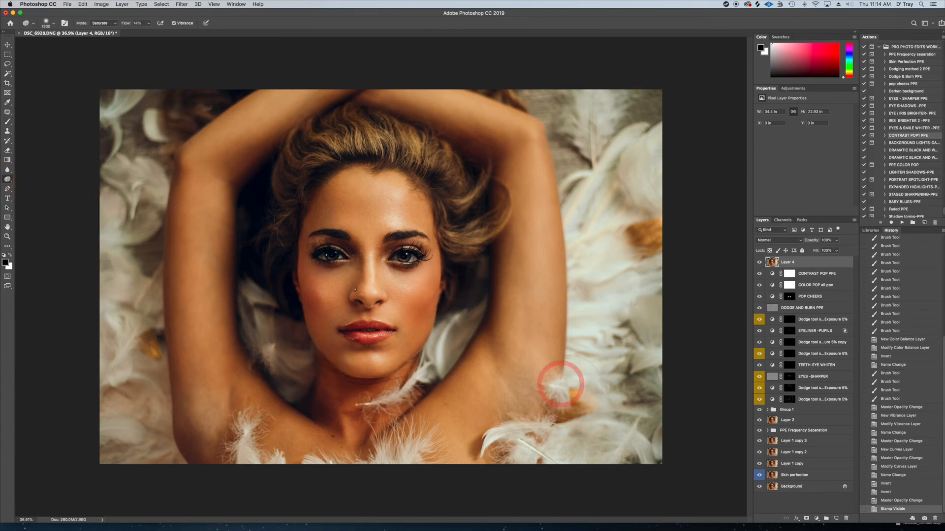
mouse_move(366, 344)
mouse_down()
mouse_move(357, 334)
mouse_move(389, 339)
mouse_move(389, 329)
mouse_move(379, 344)
mouse_move(355, 333)
mouse_up()
drag(357, 339, 385, 337)
drag(351, 331, 350, 329)
drag(429, 280, 443, 285)
Saturate the feathers and background on both sides of the arms with the Sponge tool, reducing the brush size as needed
mouse_move(566, 239)
mouse_down()
mouse_move(657, 227)
mouse_move(627, 250)
mouse_move(633, 276)
mouse_move(564, 444)
mouse_move(561, 417)
mouse_up()
key(bracketleft)
key(bracketleft)
key(bracketleft)
drag(151, 327, 143, 358)
mouse_move(141, 300)
mouse_down()
mouse_move(149, 167)
mouse_move(167, 134)
mouse_move(142, 161)
mouse_up()
drag(191, 92, 182, 130)
key(bracketleft)
key(bracketleft)
key(bracketleft)
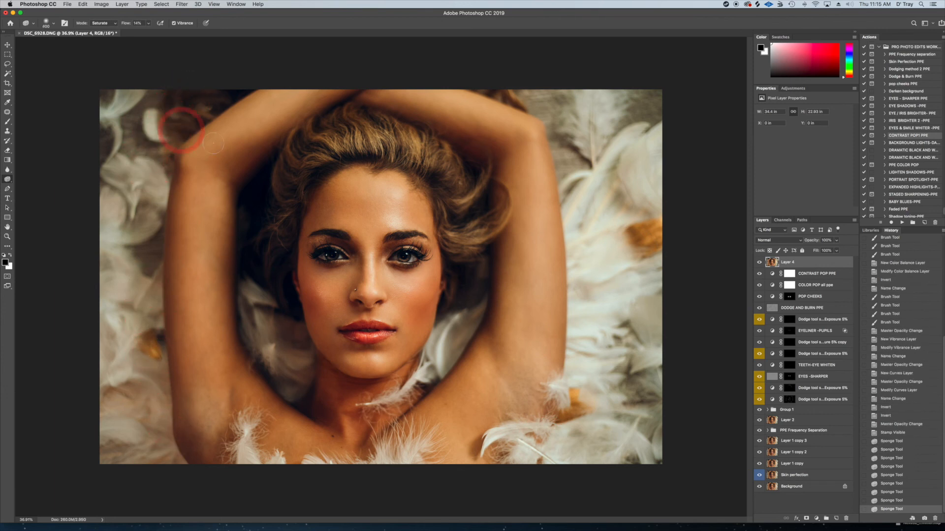
mouse_move(520, 148)
mouse_down()
mouse_move(646, 219)
mouse_move(691, 189)
mouse_move(670, 230)
mouse_up()
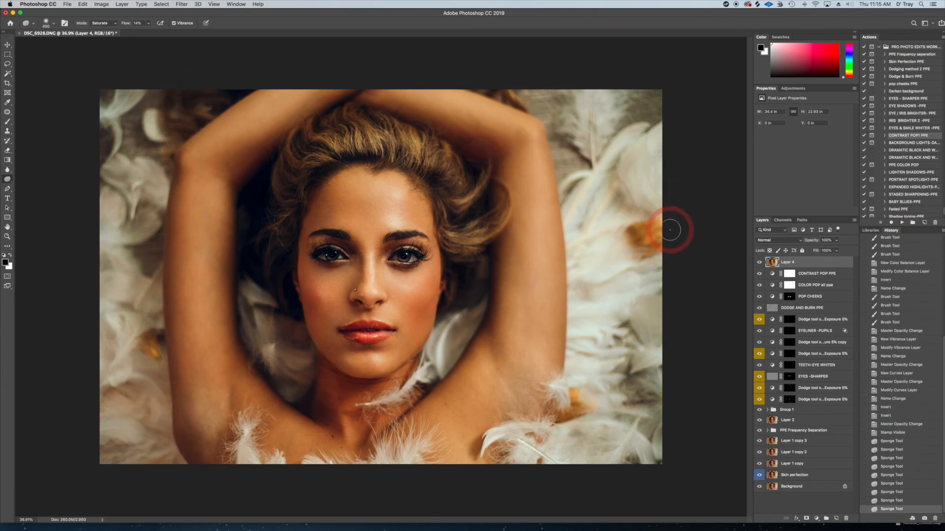
Compare the sponged Layer 4 on and off and lower its opacity slightly to soften the added saturation
click(760, 263)
click(761, 264)
click(760, 263)
click(761, 263)
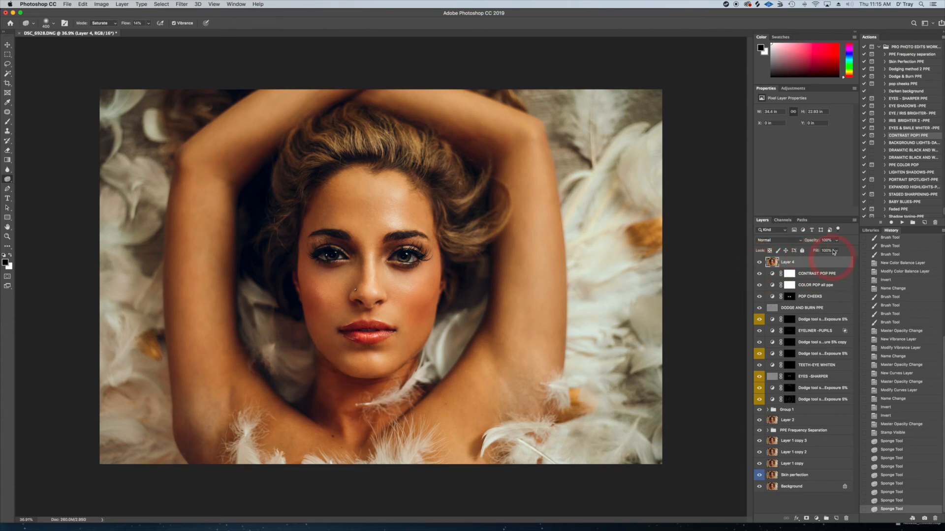
drag(838, 243, 831, 251)
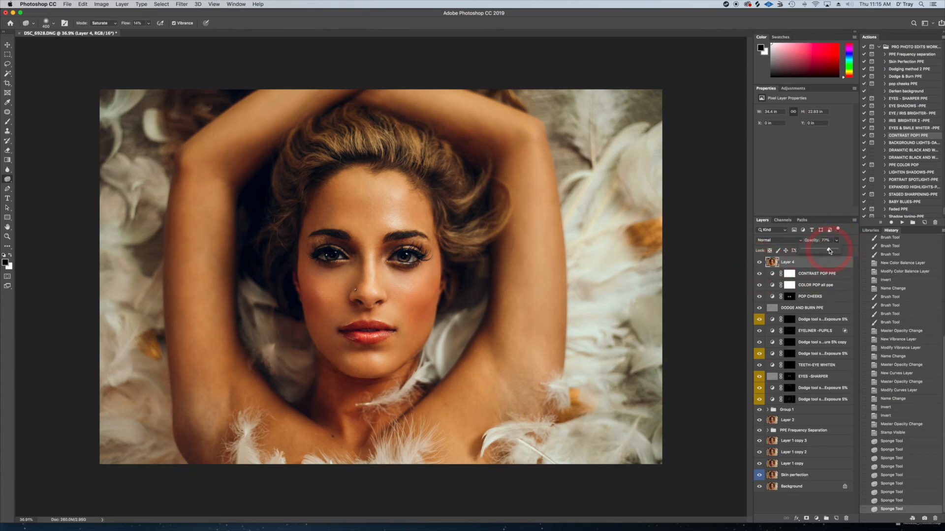
drag(829, 251, 831, 251)
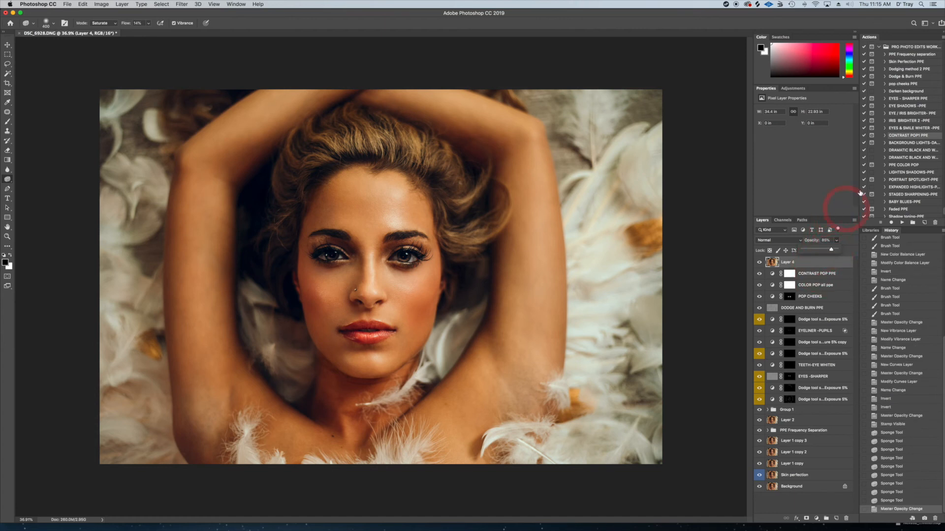
Run the Shadow toning-PPE action and continue past its message
scroll(909, 187, down, 1)
scroll(908, 187, down, 2)
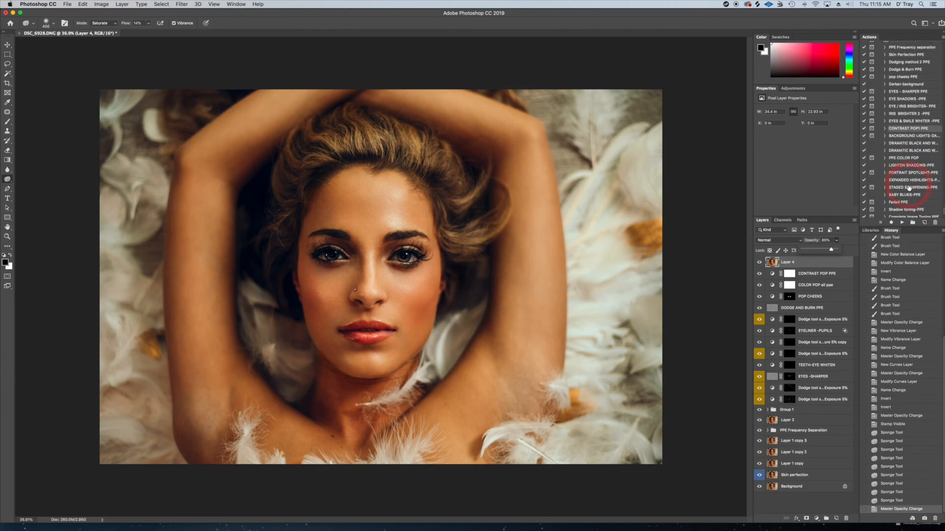
scroll(906, 187, down, 3)
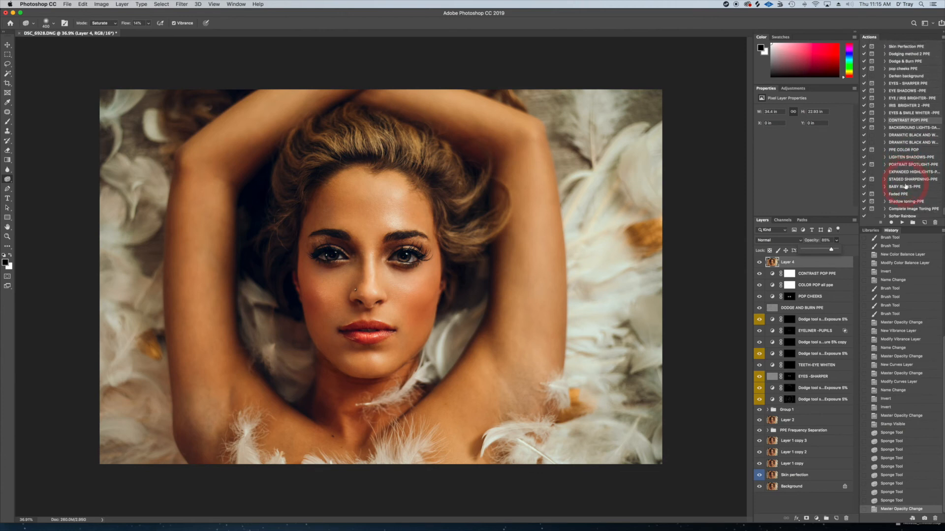
click(903, 193)
click(903, 223)
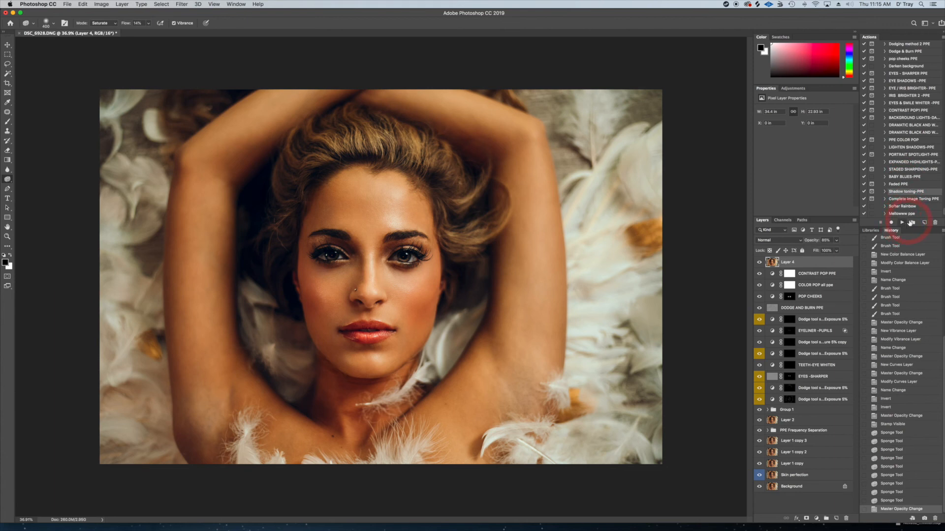
click(527, 172)
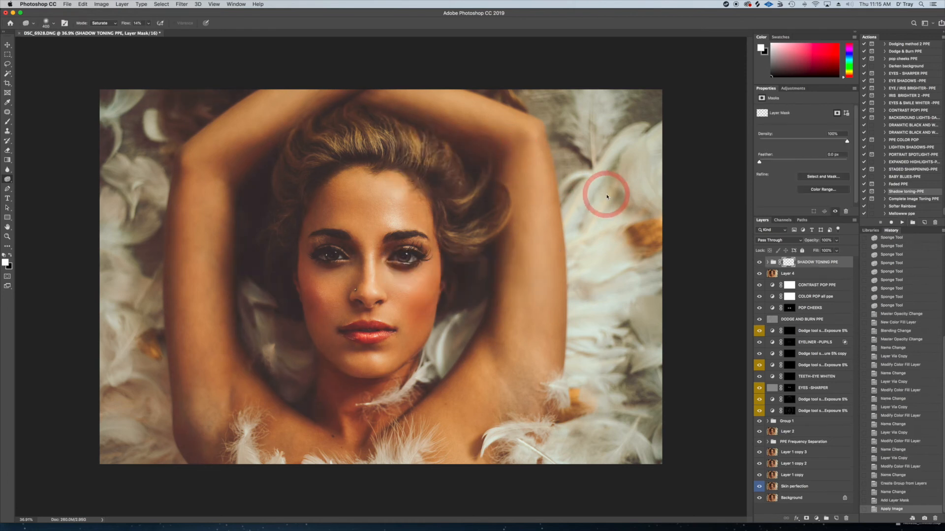
Expand the SHADOW TONING PPE group and hide its individual shadow color layers
click(767, 263)
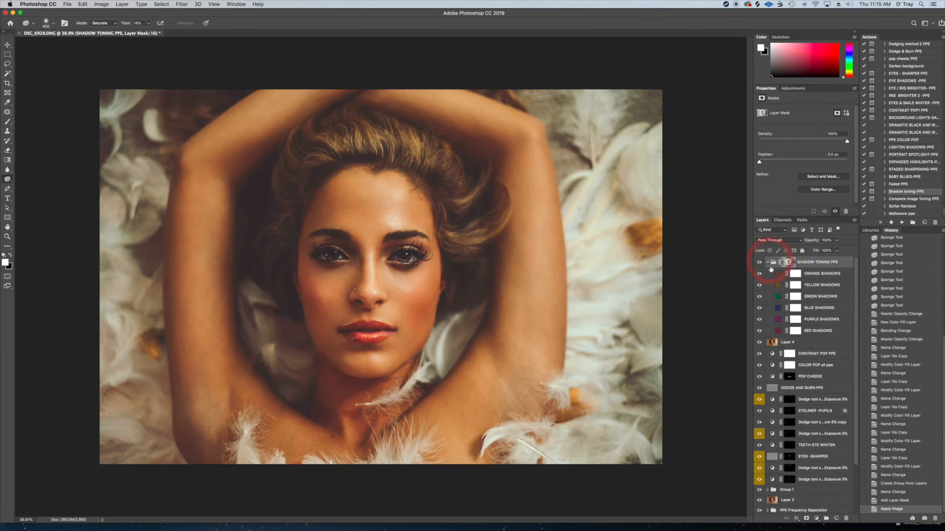
drag(760, 296, 759, 332)
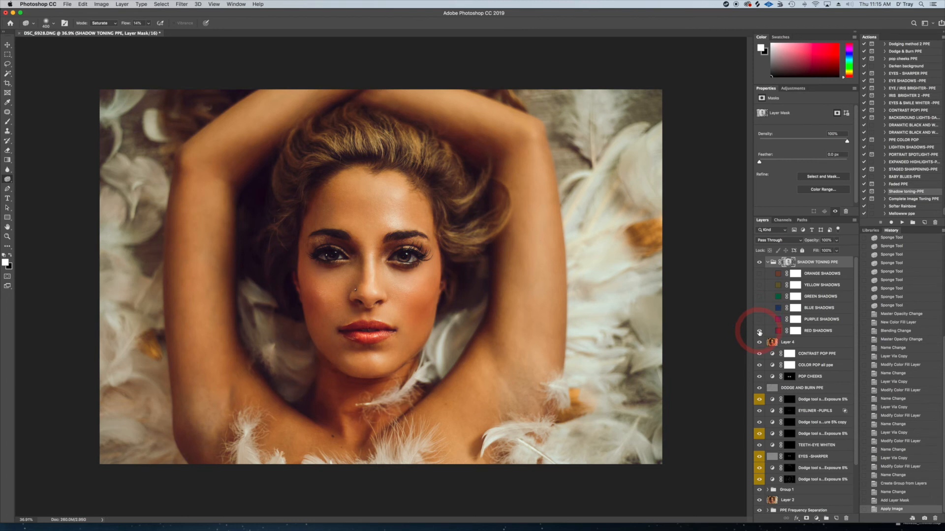
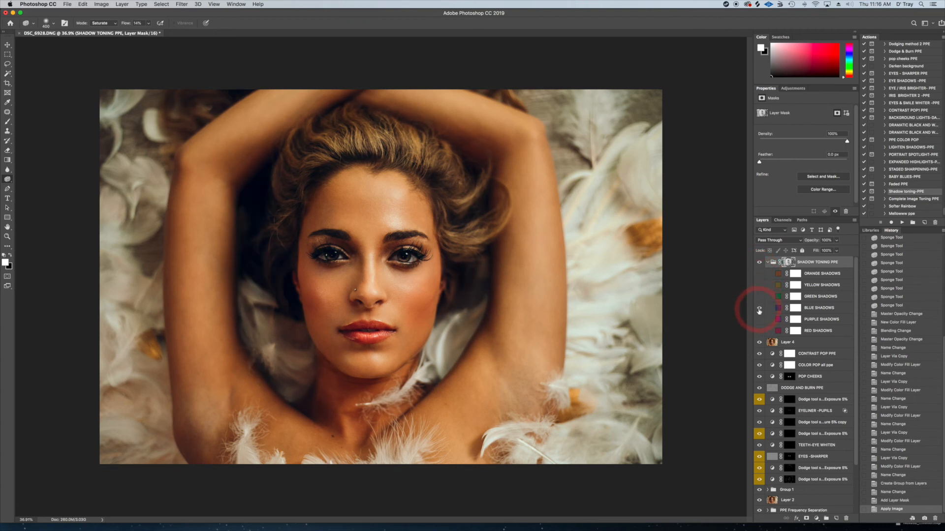
Compare the blue and green shadow tones and leave only the BLUE SHADOWS layer visible in the SHADOW TONING PPE group
click(760, 310)
click(759, 299)
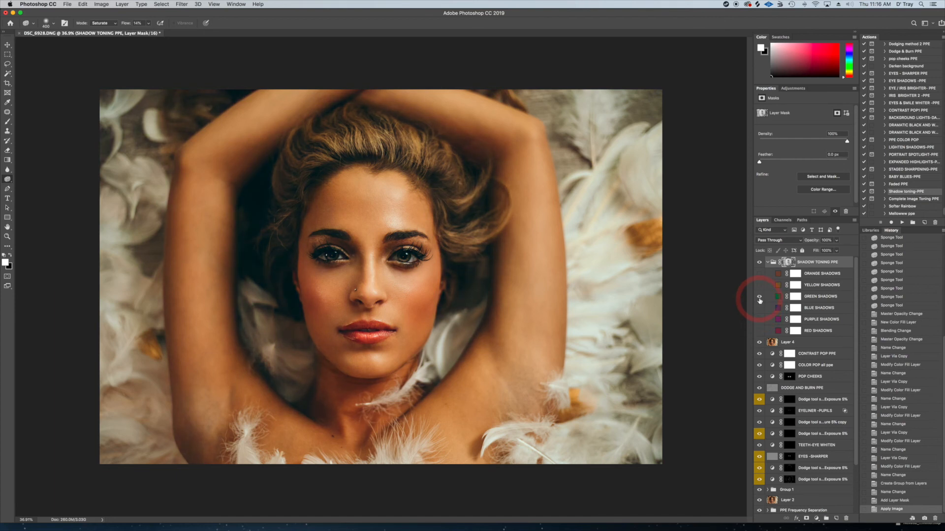
click(760, 298)
click(760, 309)
Darken the BLUE SHADOWS fill color to navy #1a1b37 and lower the layer's opacity to 8%
click(778, 310)
double_click(778, 310)
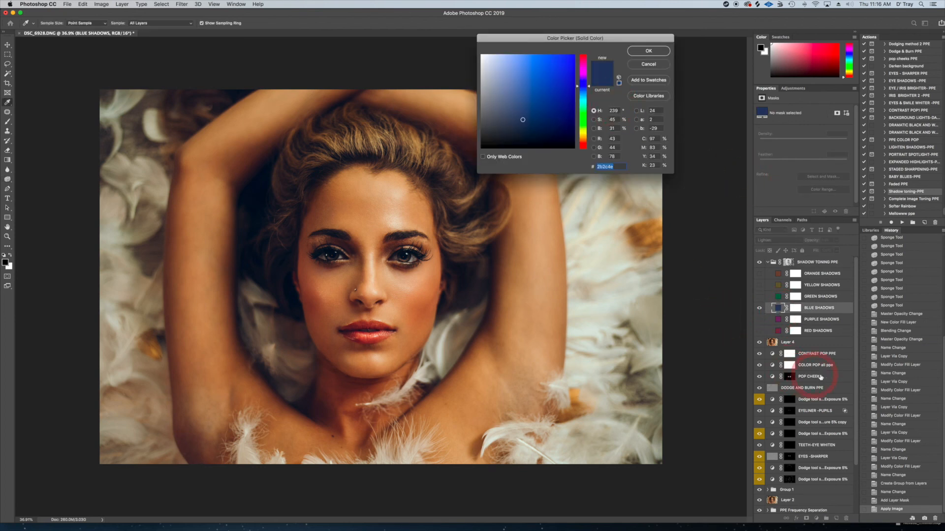
click(525, 126)
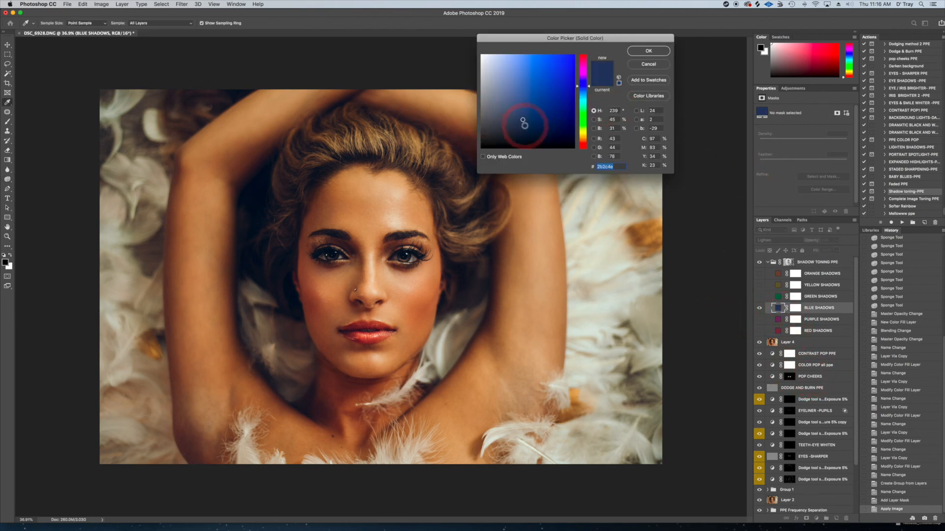
drag(524, 124, 529, 129)
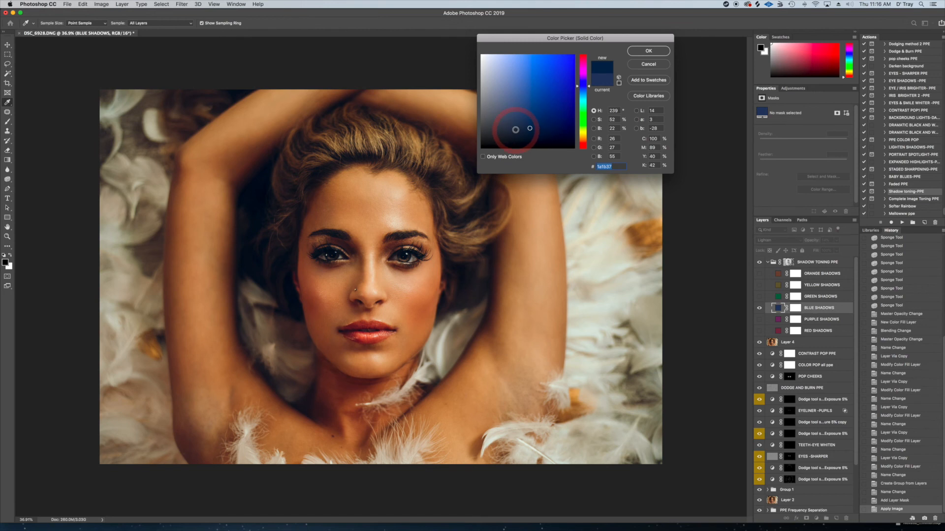
click(649, 50)
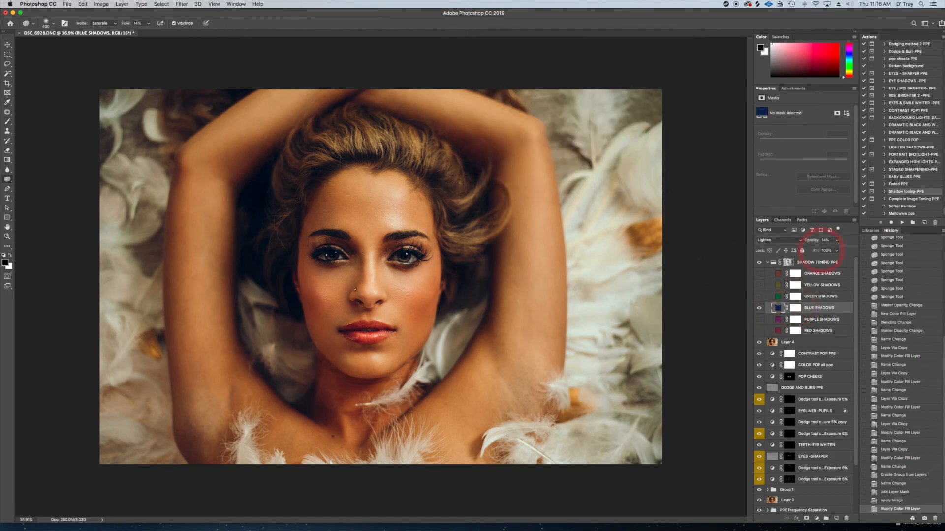
click(836, 240)
drag(822, 252, 822, 252)
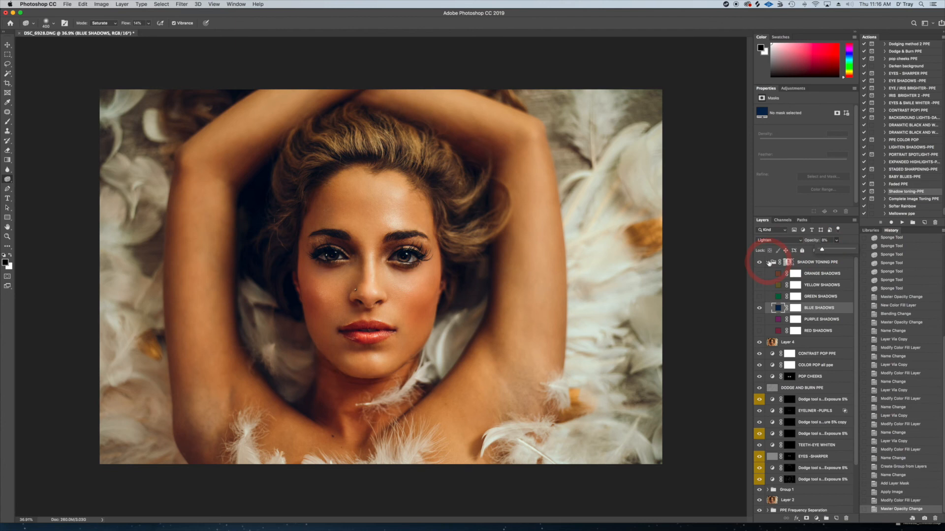
Paint black over the face on the BLUE SHADOWS mask with a large, low-opacity brush to reduce the blue toning there
click(794, 308)
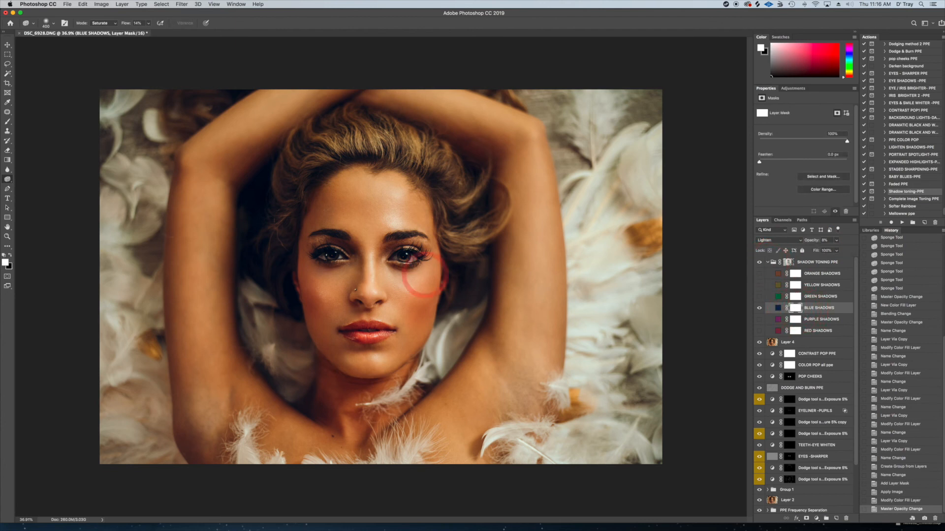
click(7, 121)
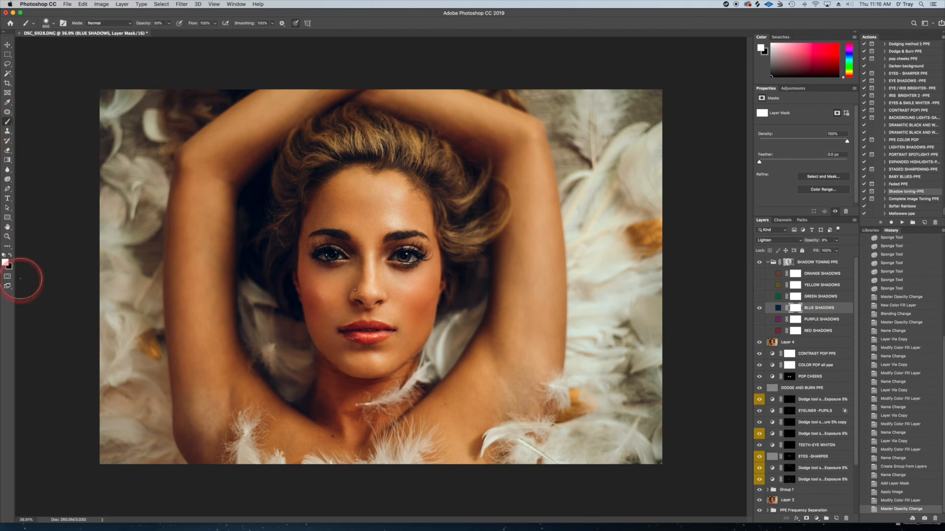
click(11, 256)
drag(168, 23, 160, 33)
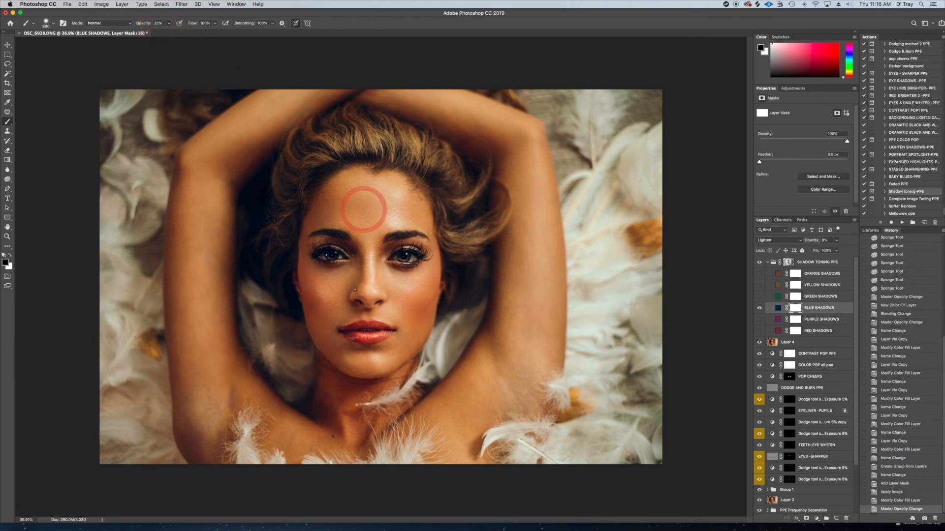
key(bracketright)
key(bracketright)
key(bracketright)
key(bracketright)
key(bracketright)
key(bracketright)
key(bracketright)
drag(359, 179, 356, 328)
drag(396, 221, 404, 326)
key(bracketleft)
drag(363, 191, 332, 353)
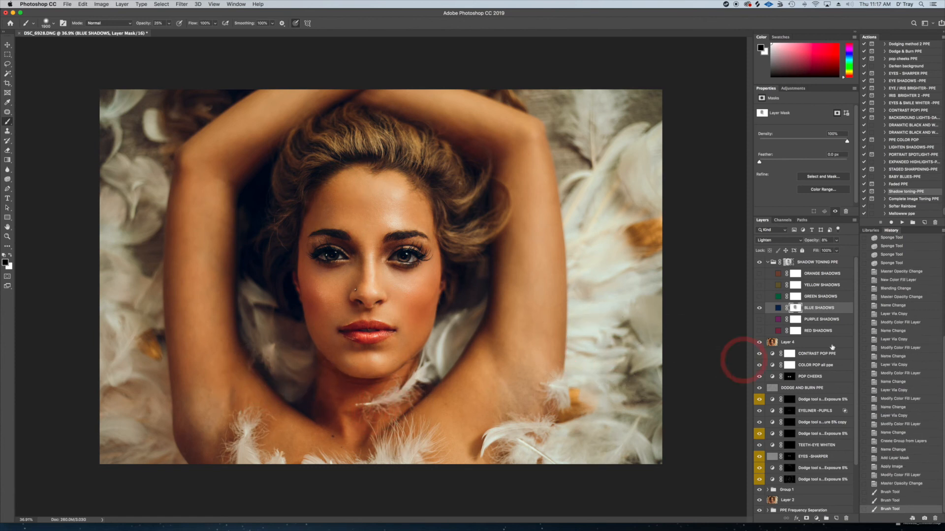
Compare the image with BLUE SHADOWS on and off, leave it on, and collapse the SHADOW TONING PPE group
click(760, 309)
click(759, 309)
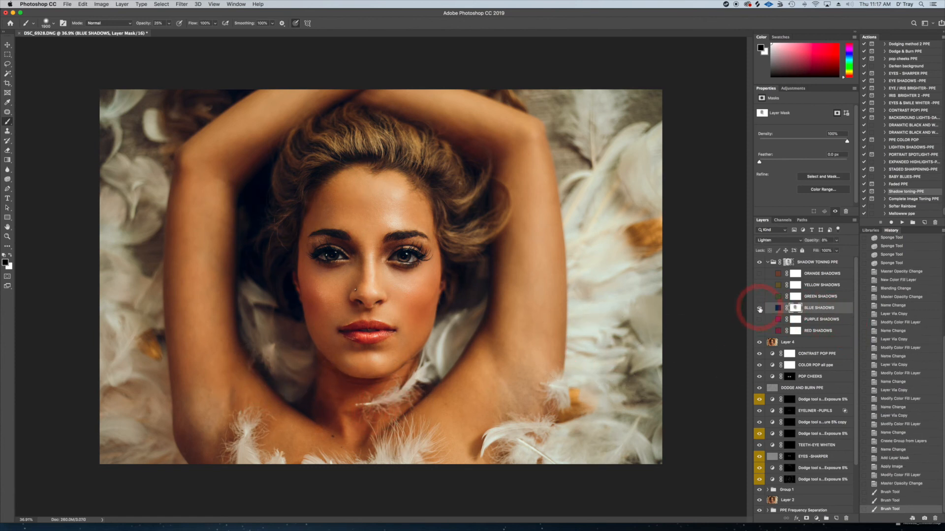
click(759, 309)
click(760, 309)
click(759, 309)
click(759, 309)
click(767, 262)
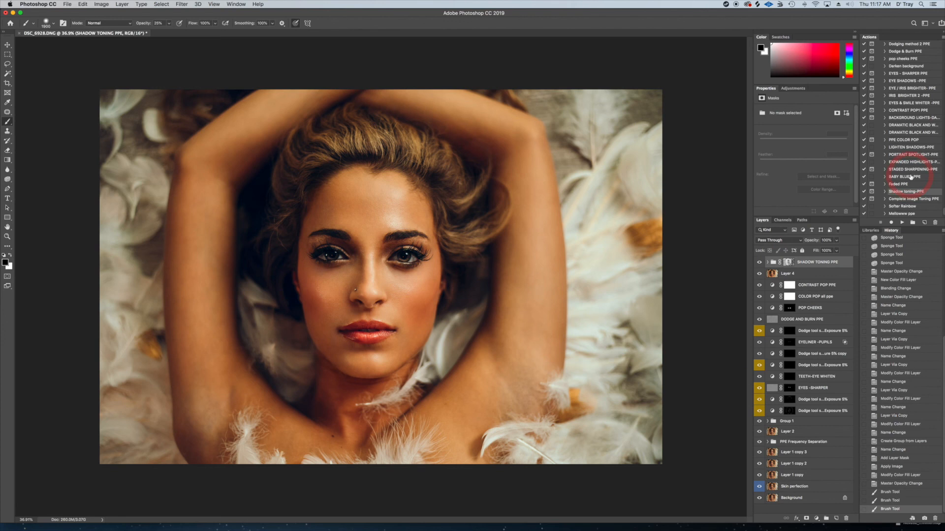
Run the Complete Image Toning PPE action, continue past its message, and hide the individual color layers in the IMAGE TONING PPE group
click(908, 200)
click(902, 223)
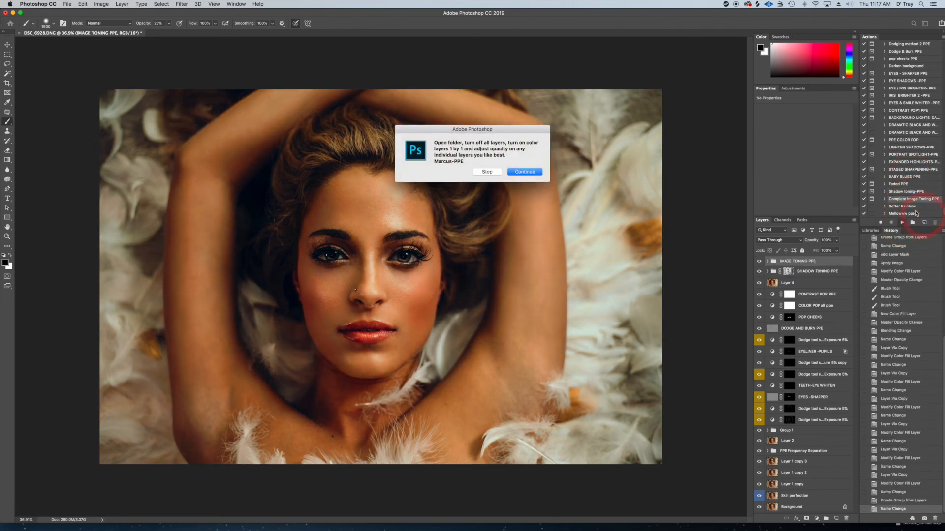
key(Return)
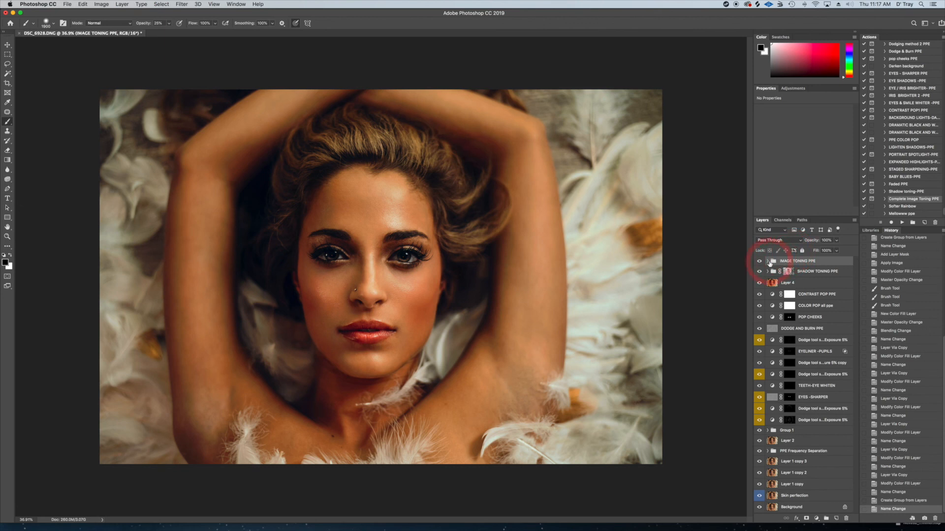
click(767, 261)
drag(762, 276, 759, 308)
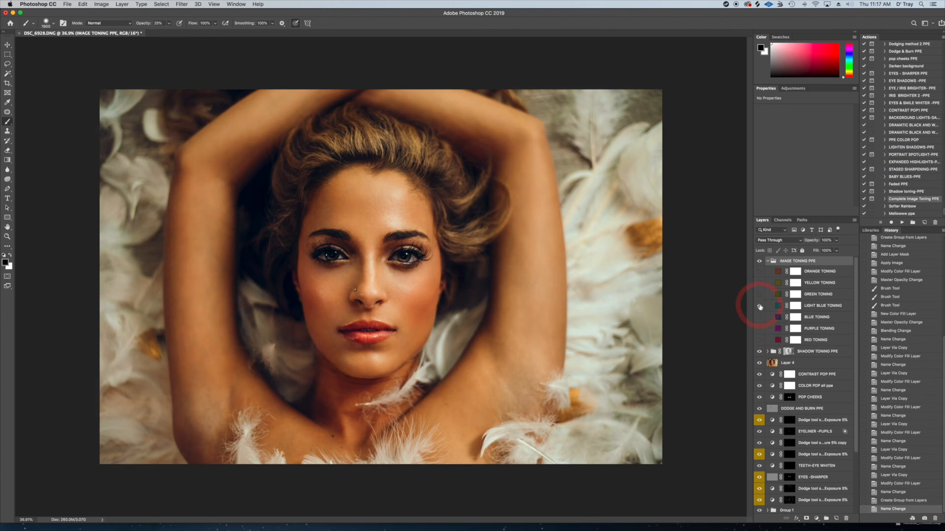
Preview the light blue, blue, green and yellow toning layers one by one and leave only YELLOW TONING visible
click(760, 307)
click(760, 307)
click(759, 320)
click(759, 318)
click(759, 294)
click(759, 294)
click(760, 284)
click(759, 283)
click(759, 306)
click(759, 307)
click(759, 318)
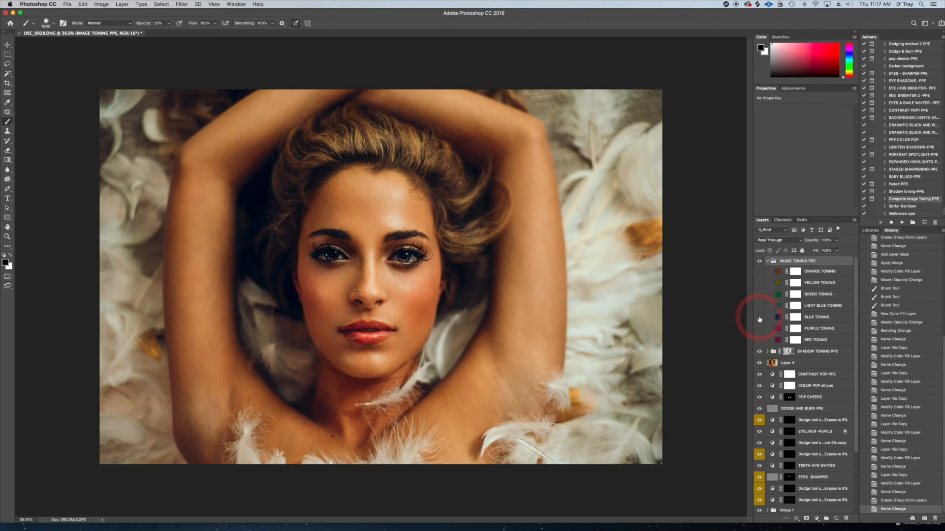
click(760, 283)
Lower the YELLOW TONING layer's opacity to 3% and collapse the IMAGE TONING PPE group
click(821, 283)
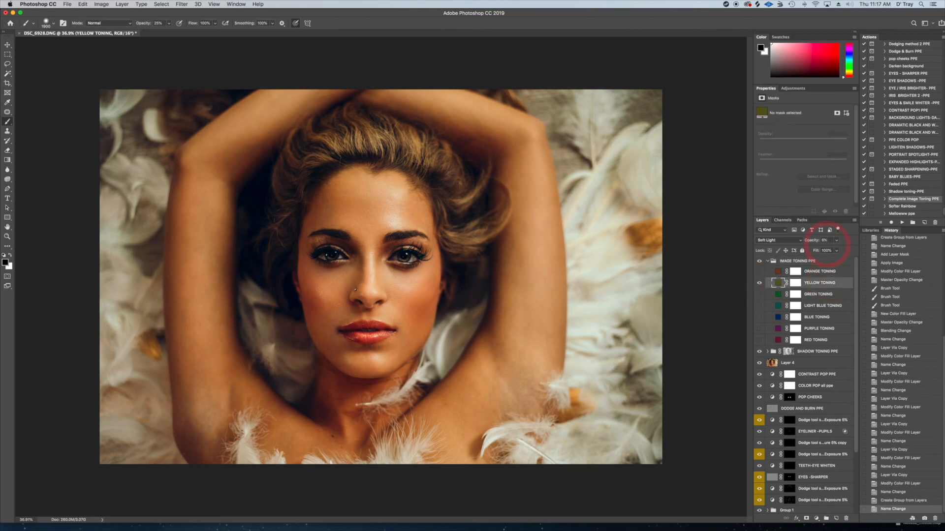
click(838, 241)
drag(821, 252, 822, 254)
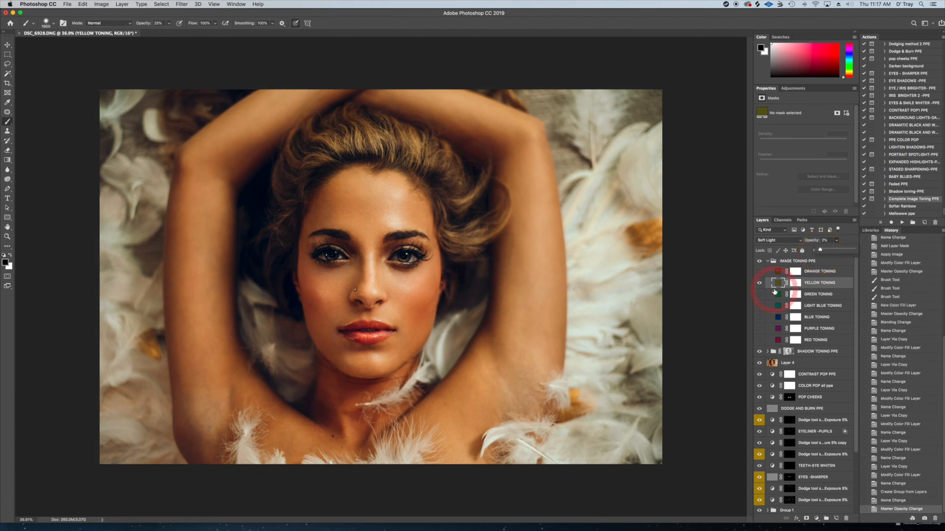
click(766, 264)
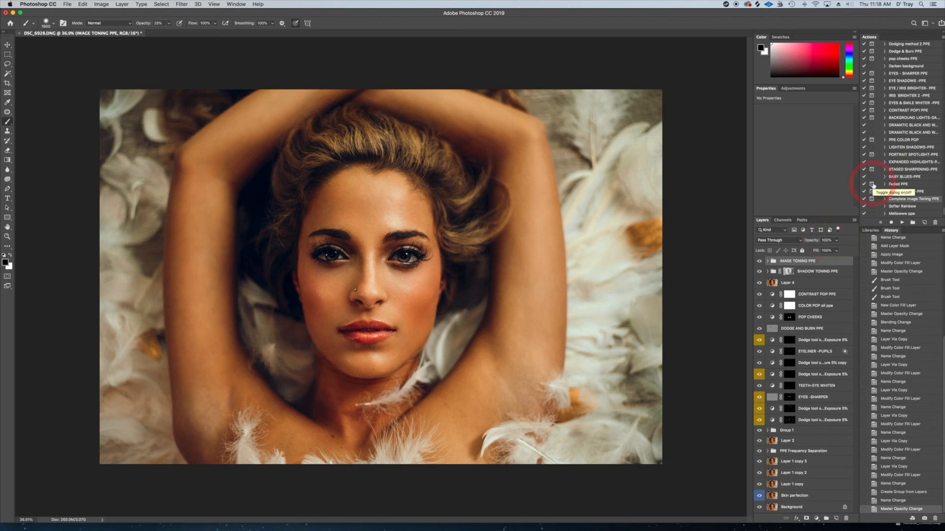
Run the STAGED SHARPENING-PPE action and continue past its opacity message
click(903, 171)
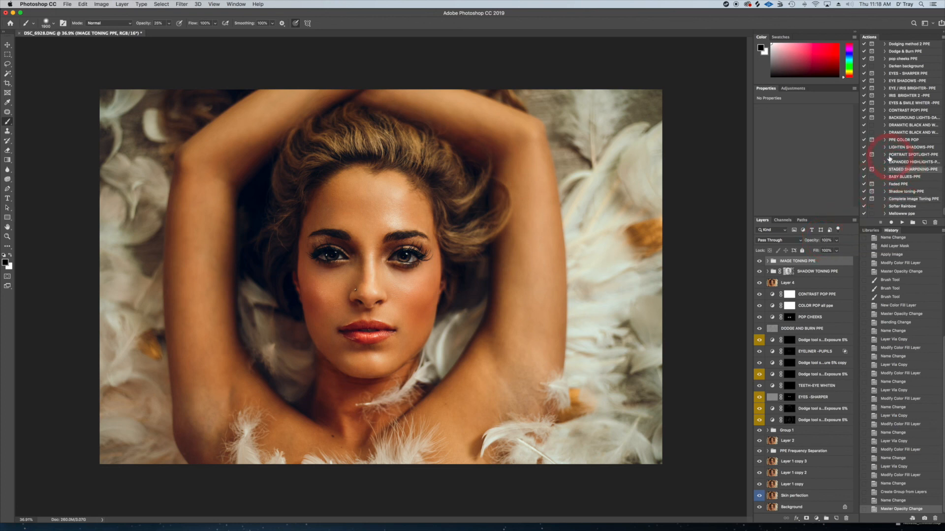
click(902, 222)
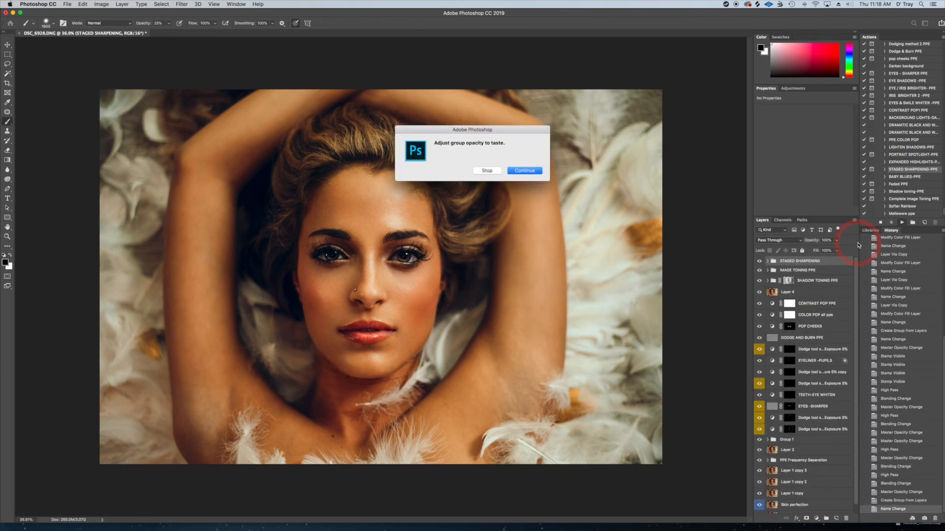
click(525, 170)
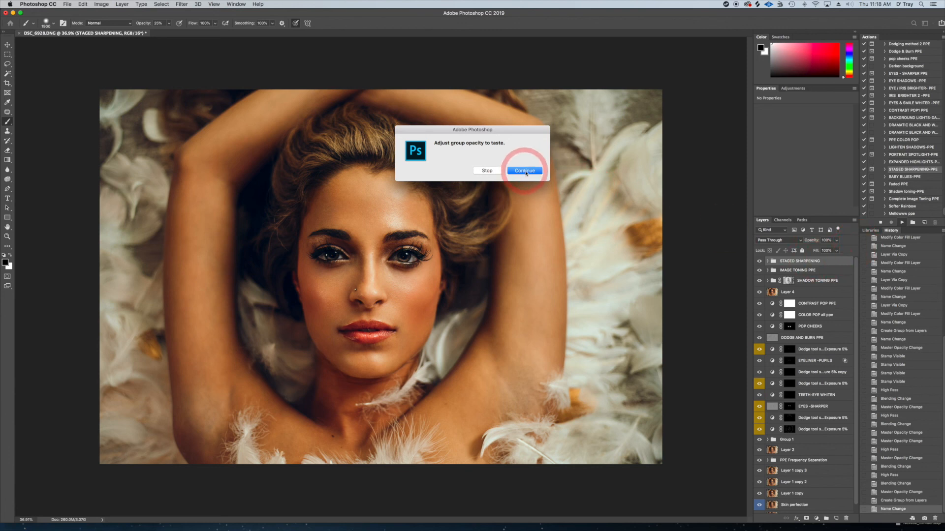
Compare the STAGED SHARPENING group on and off and lower its opacity to about 89%
click(759, 262)
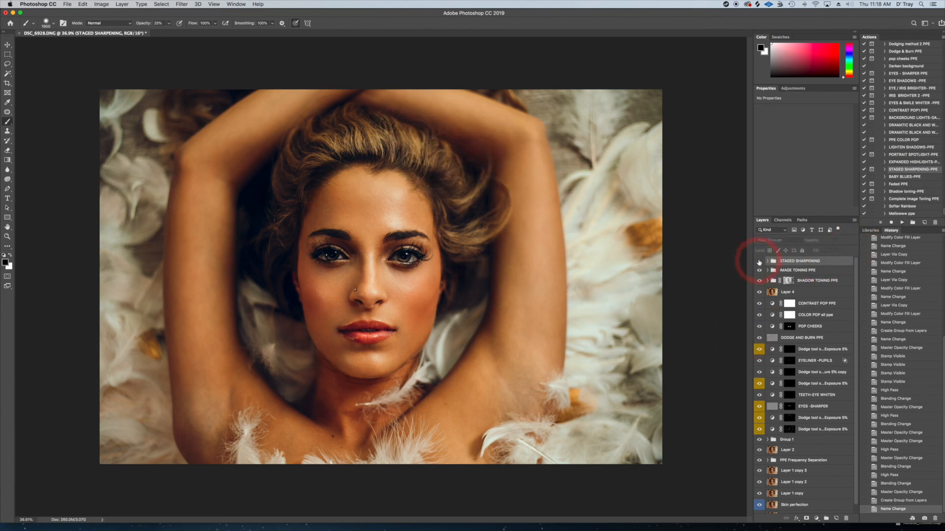
click(759, 261)
click(759, 261)
click(759, 262)
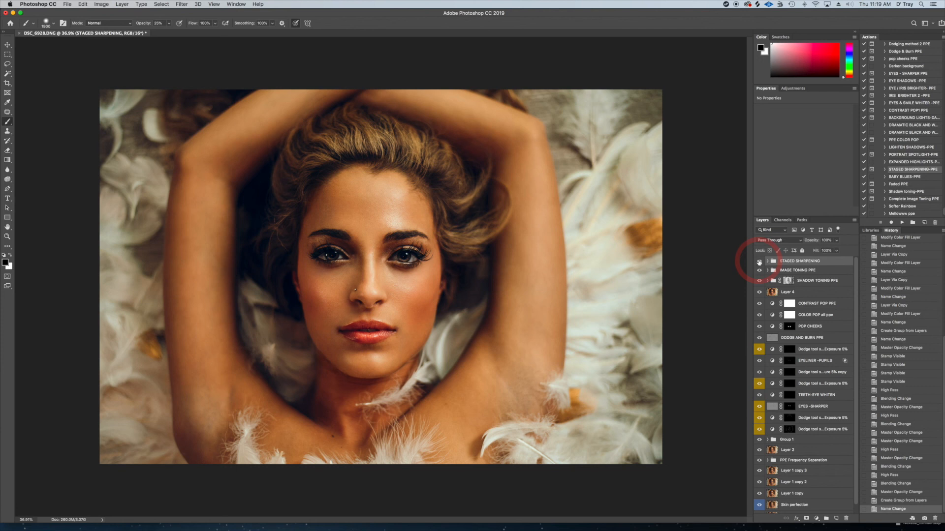
click(836, 240)
mouse_move(837, 251)
mouse_down()
mouse_move(816, 252)
mouse_move(832, 252)
mouse_up()
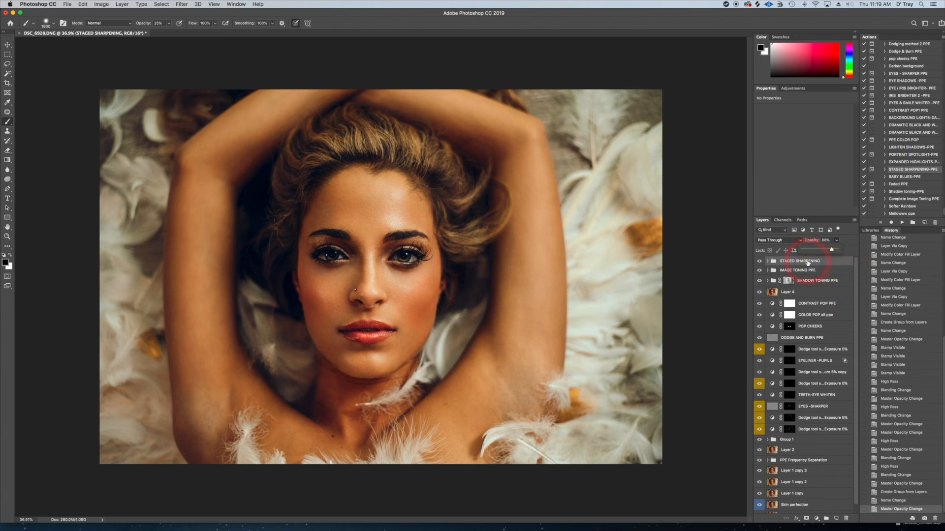
Add a Curves adjustment layer, pull its white point slightly inward to brighten the highlights, and compare it on and off
click(790, 92)
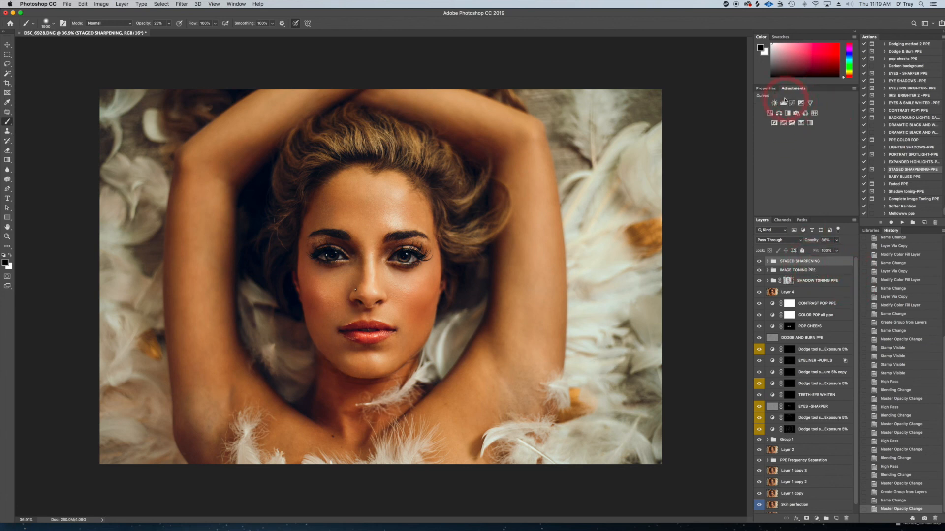
click(792, 105)
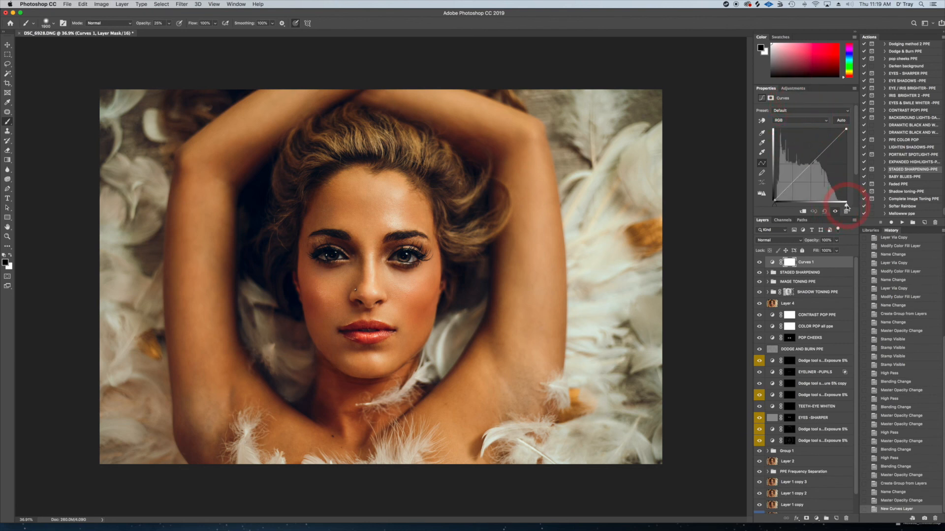
mouse_move(847, 207)
mouse_down()
mouse_move(835, 209)
mouse_move(842, 207)
mouse_up()
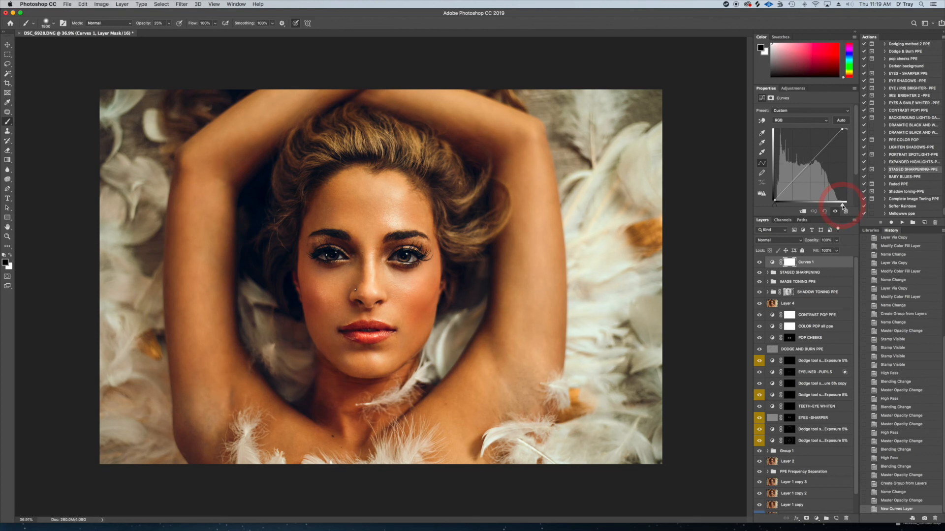
drag(843, 207, 843, 207)
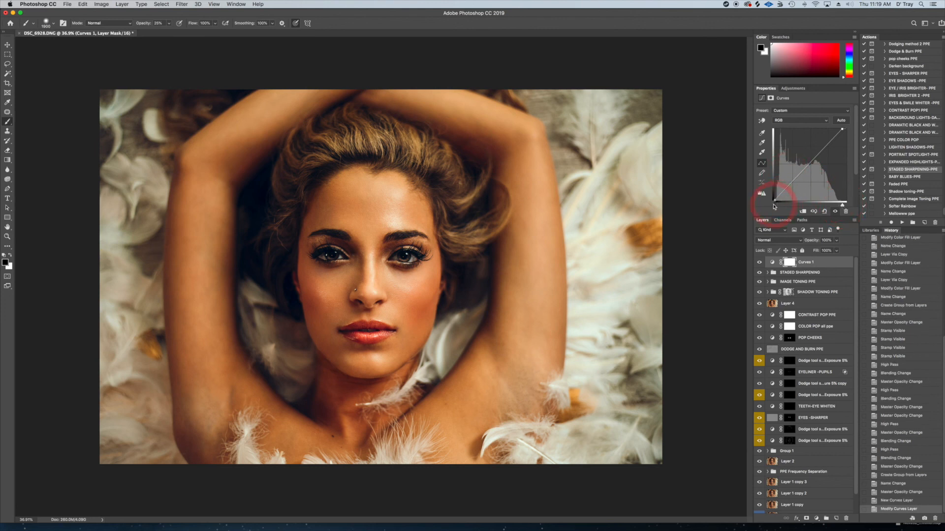
drag(774, 204, 774, 206)
click(760, 263)
click(759, 263)
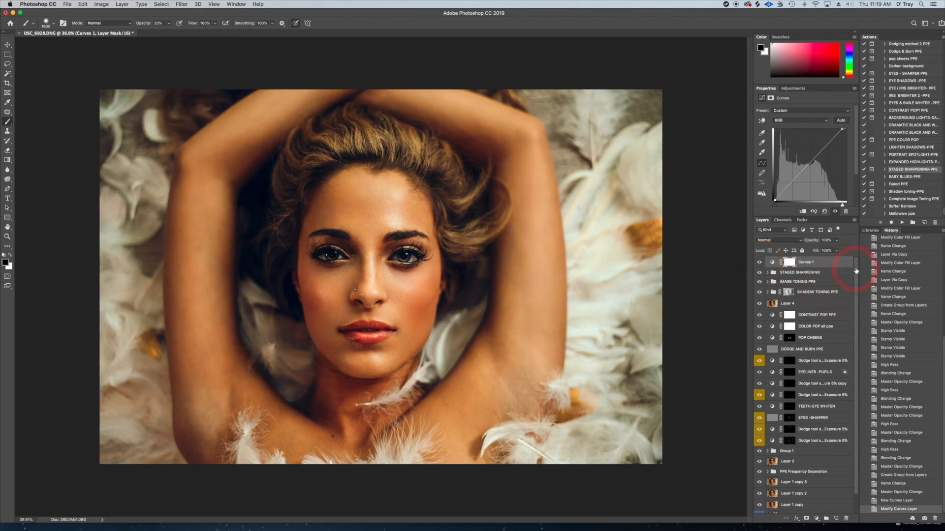
Group all layers from Curves 1 down to Skin perfection and hide the group to view the original Background
drag(856, 271, 854, 320)
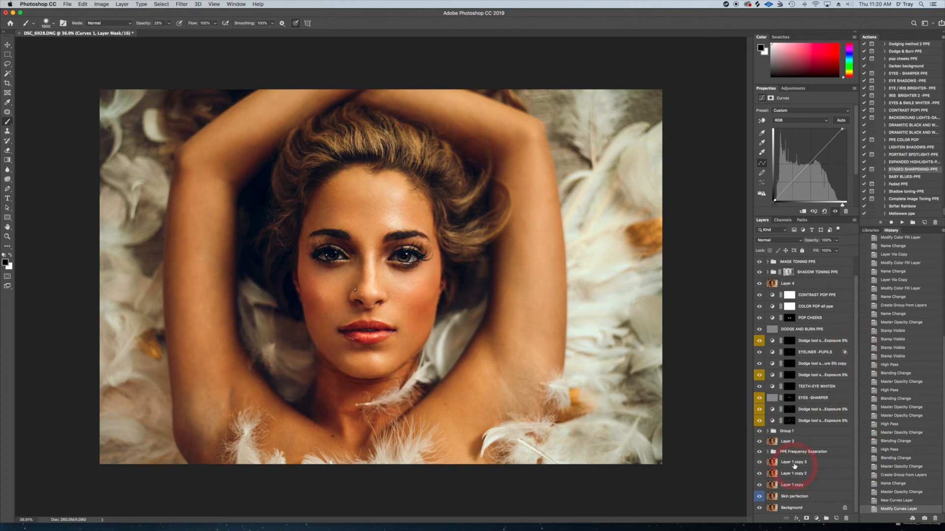
click(792, 496)
scroll(853, 306, up, 2)
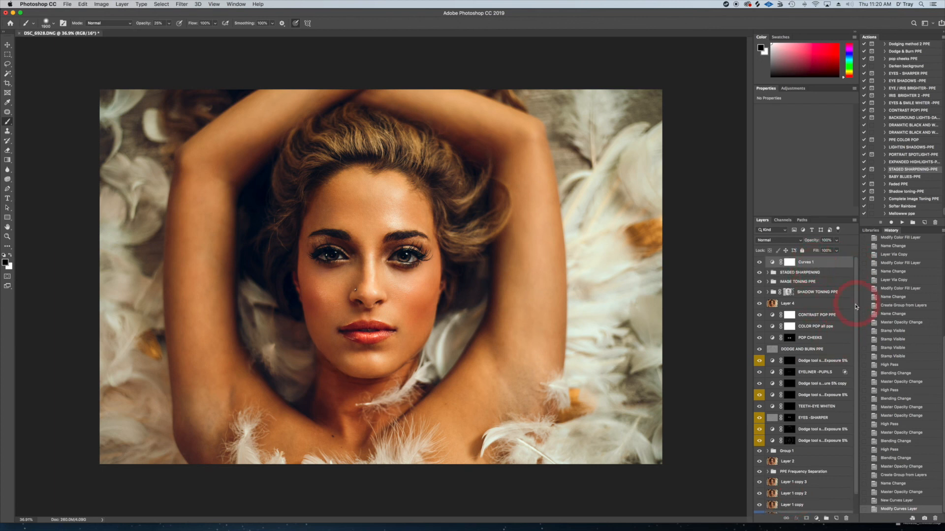
click(837, 263)
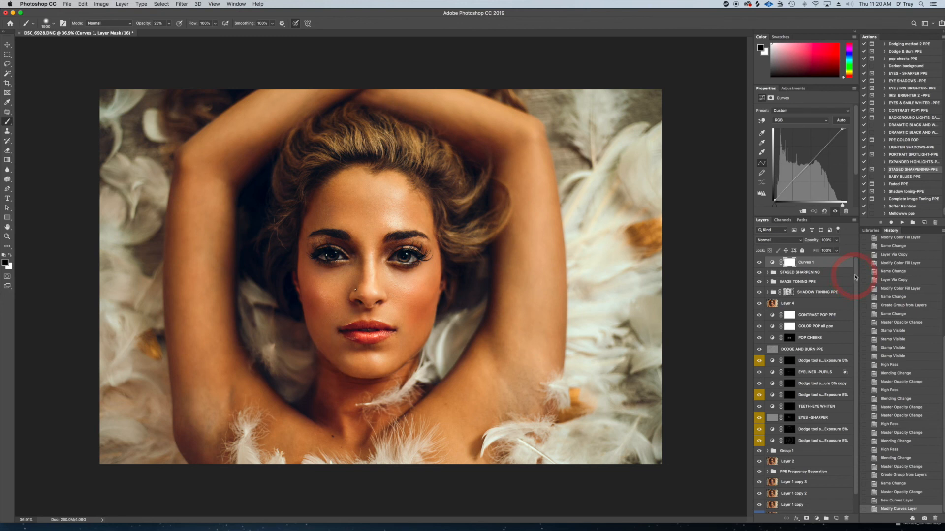
scroll(851, 273, down, 2)
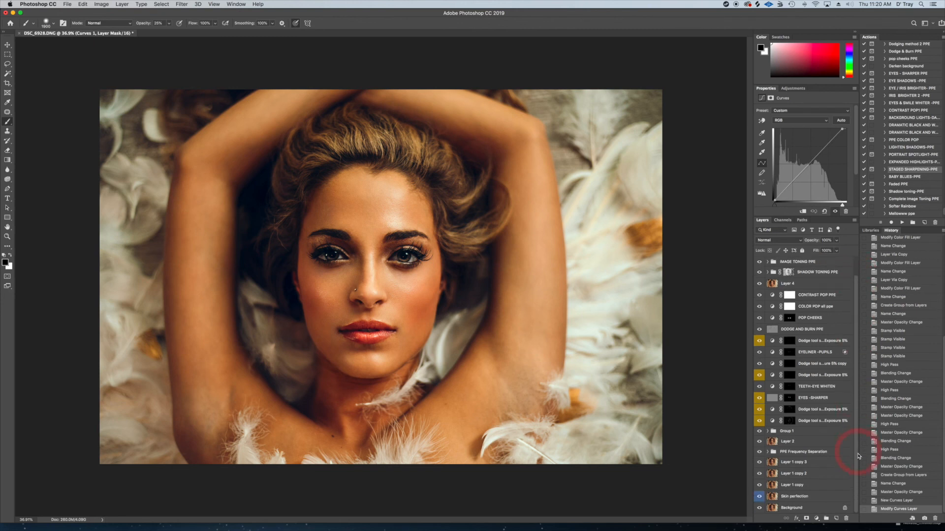
click(798, 497)
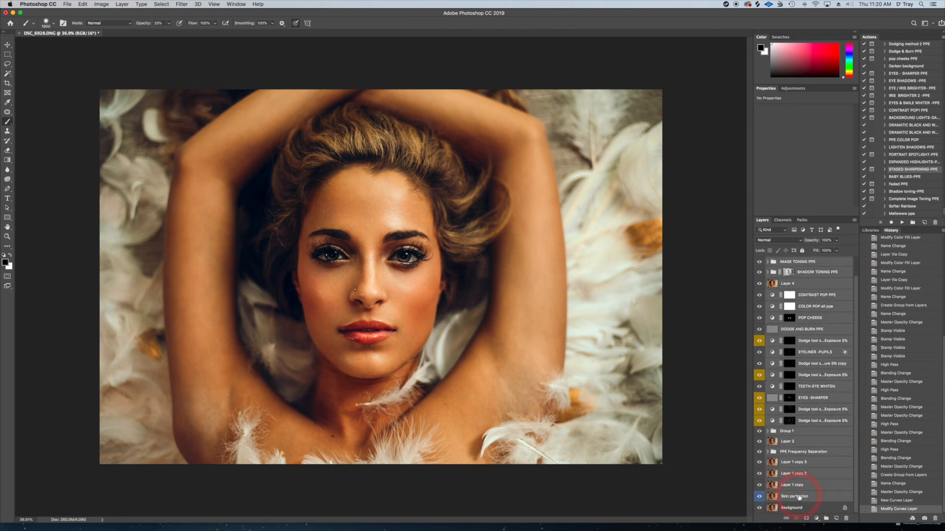
key(super+g)
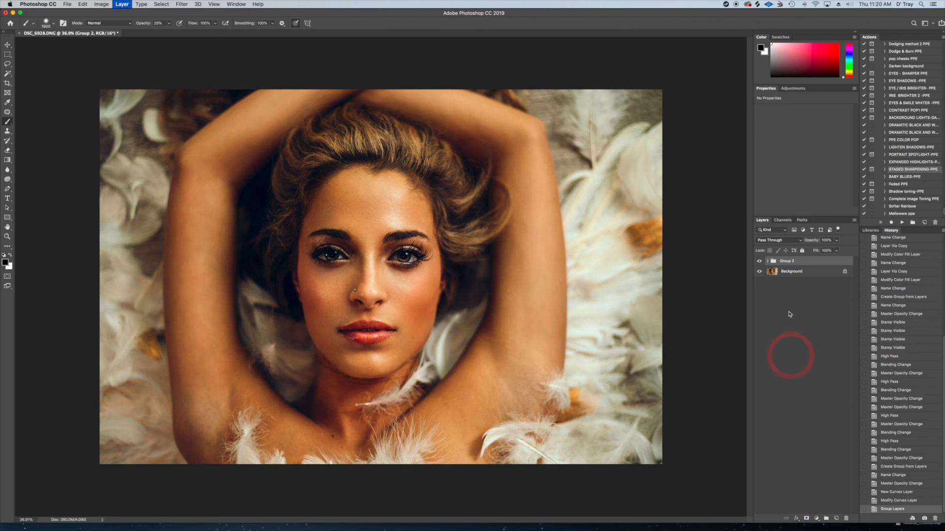
click(759, 262)
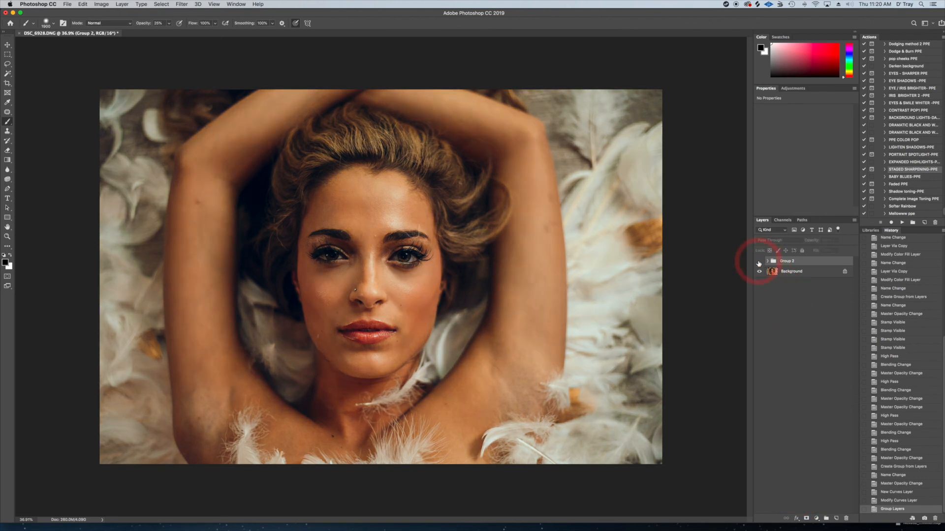
Toggle the retouching group's visibility several times to compare before and after, leaving the group shown
click(759, 262)
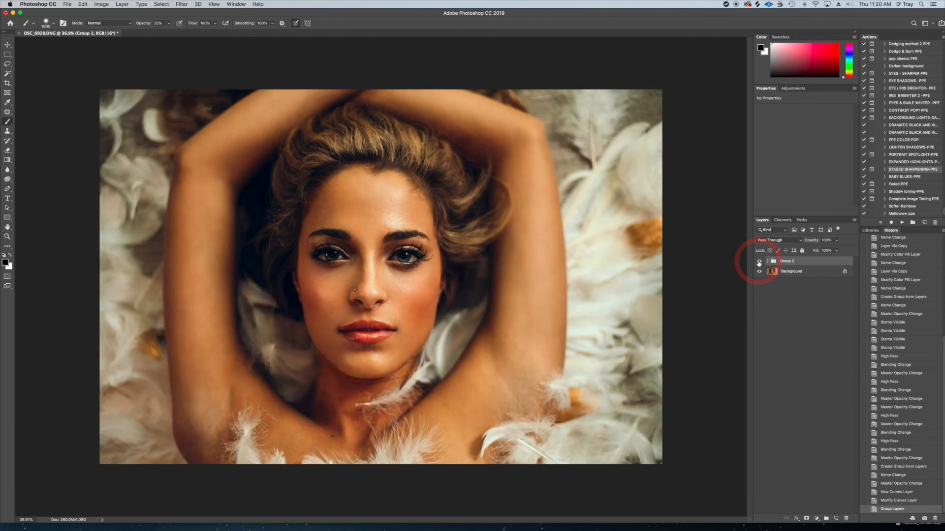
click(759, 262)
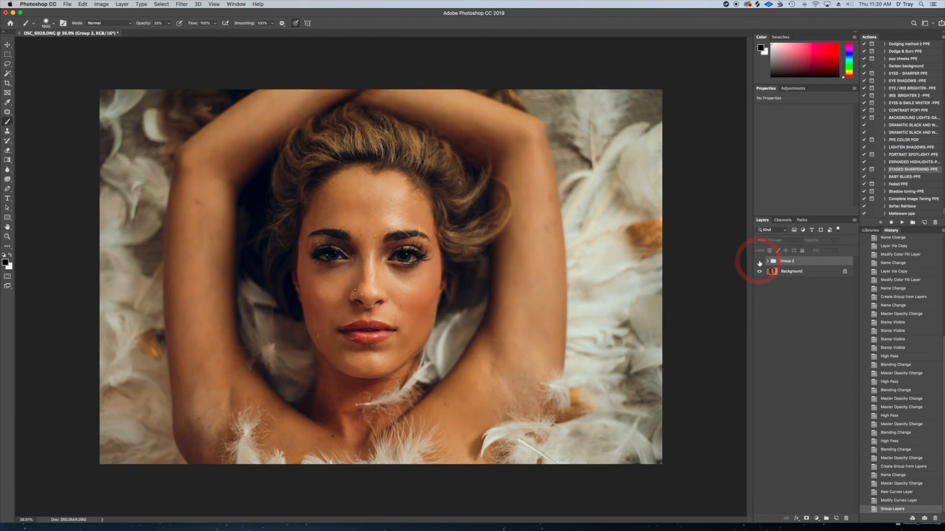
click(758, 261)
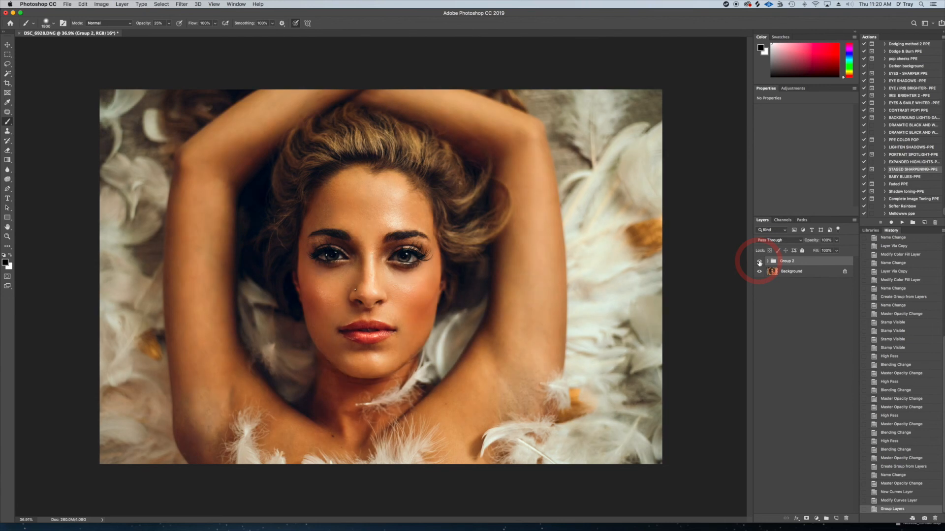
click(758, 262)
click(759, 261)
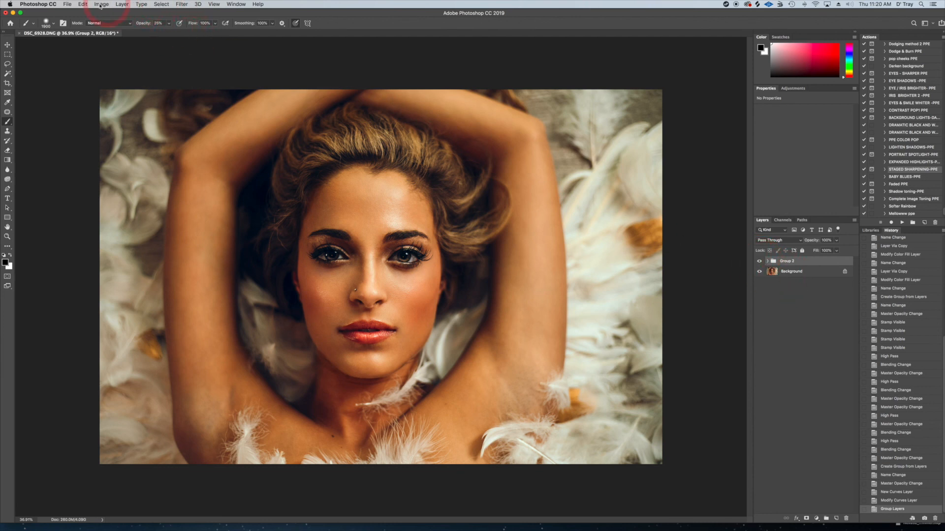
click(67, 5)
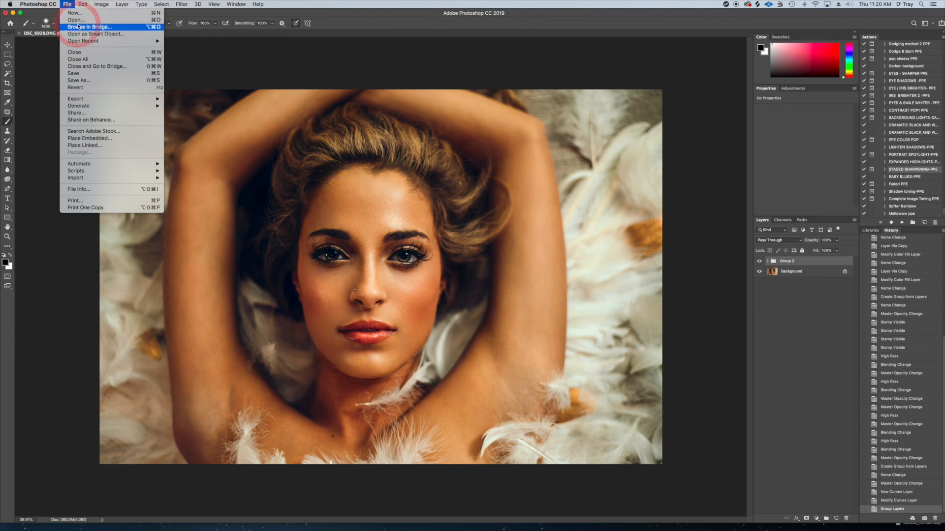
click(79, 80)
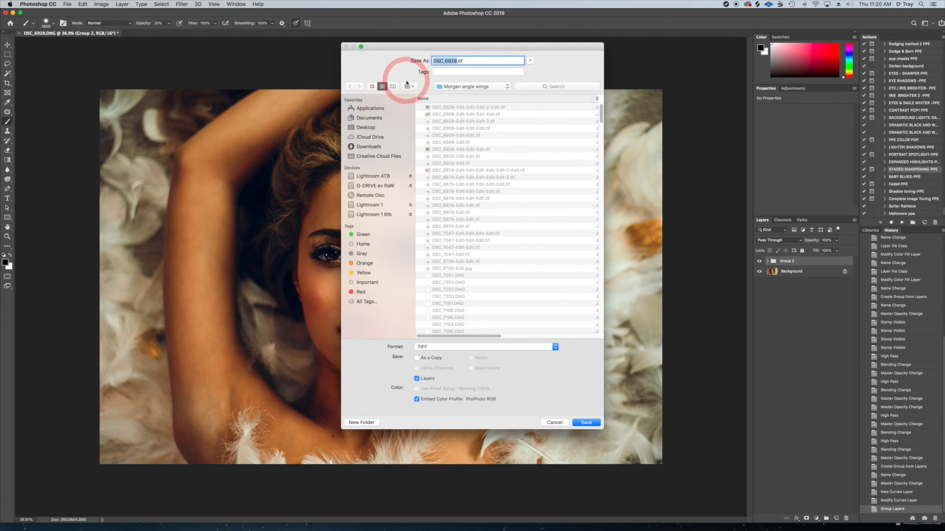
click(417, 358)
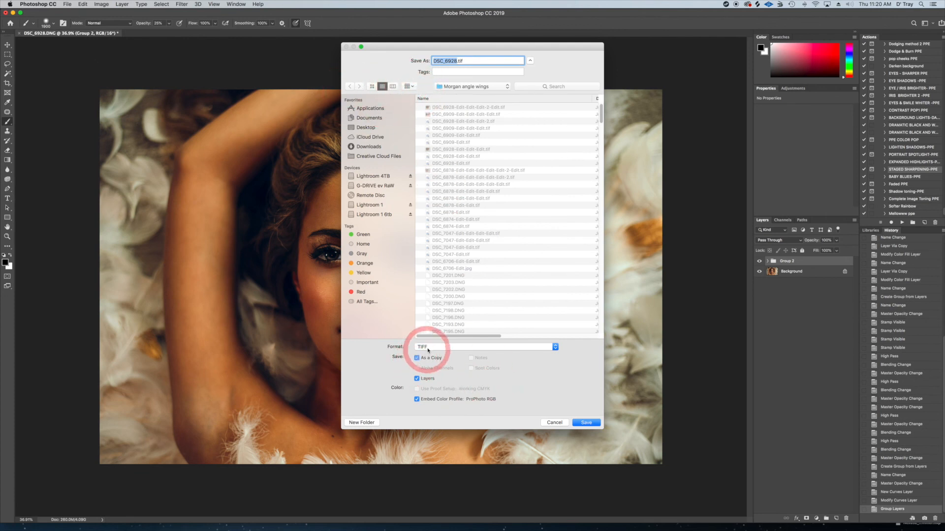
click(427, 347)
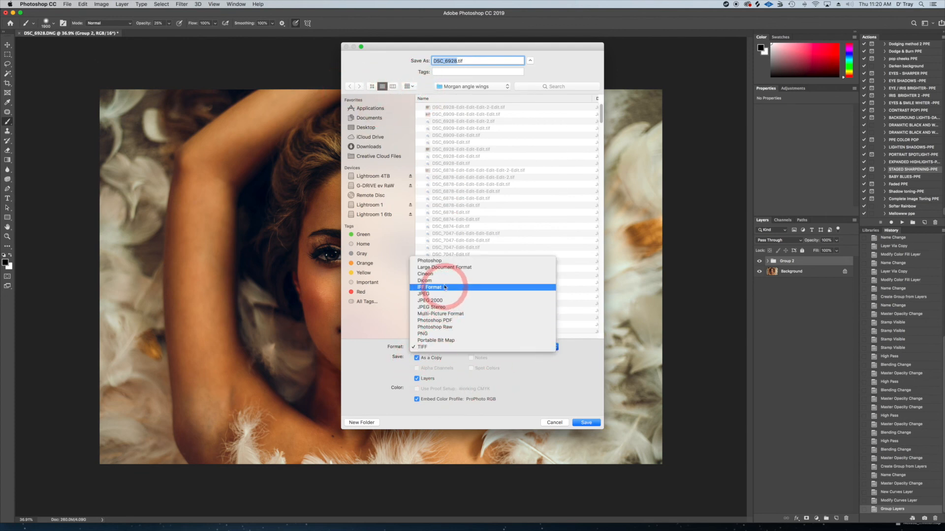
click(442, 295)
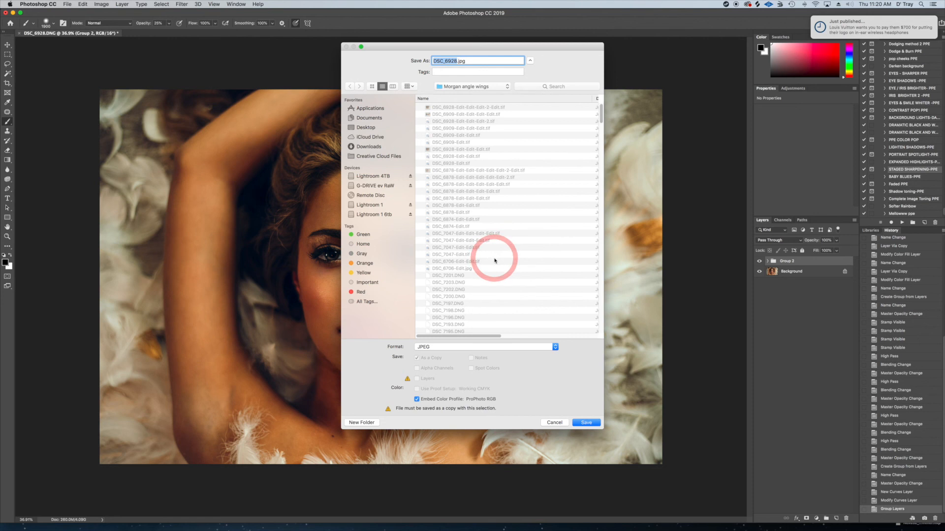
click(557, 424)
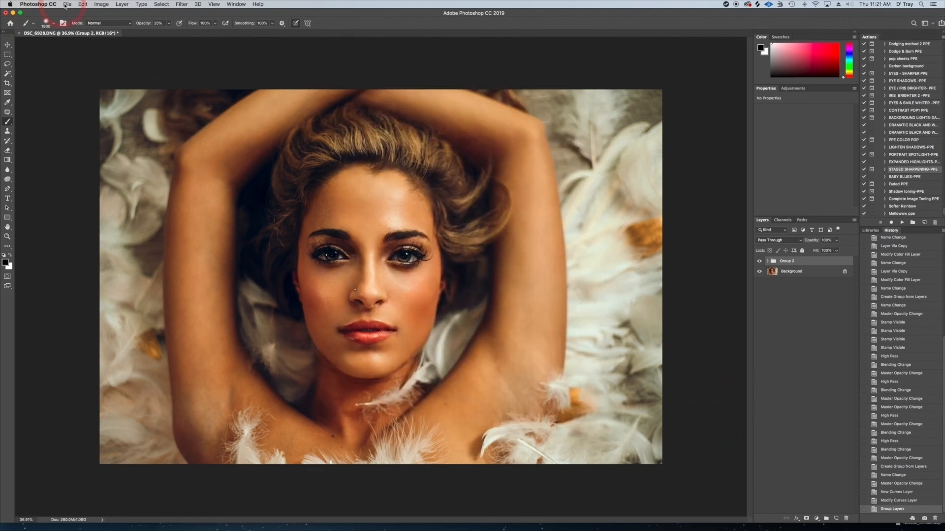
Start saving the layered image under a new file as a copy in Large Document Format
click(66, 5)
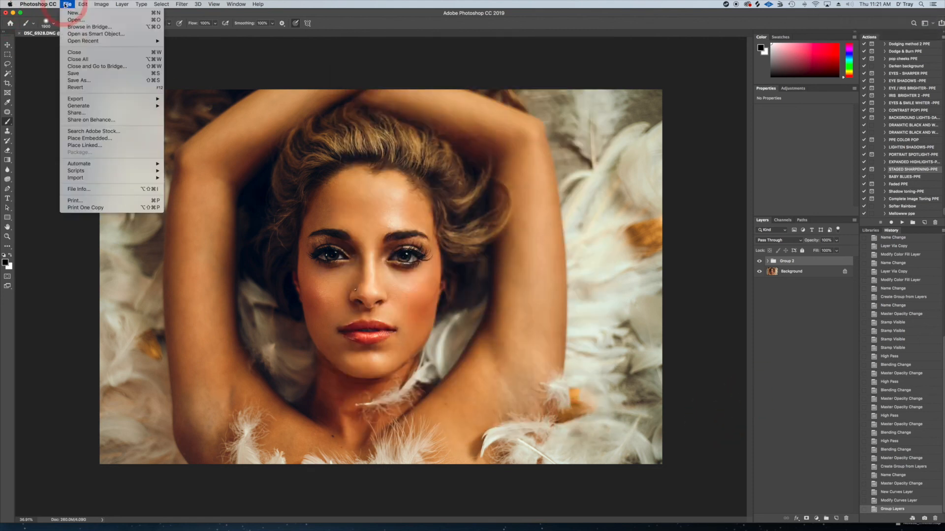
click(76, 80)
click(422, 359)
click(431, 347)
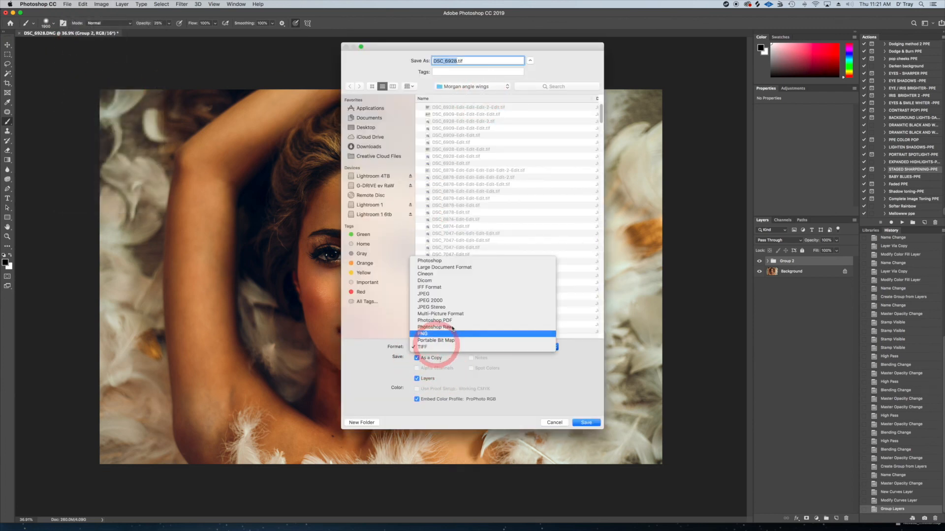
click(449, 270)
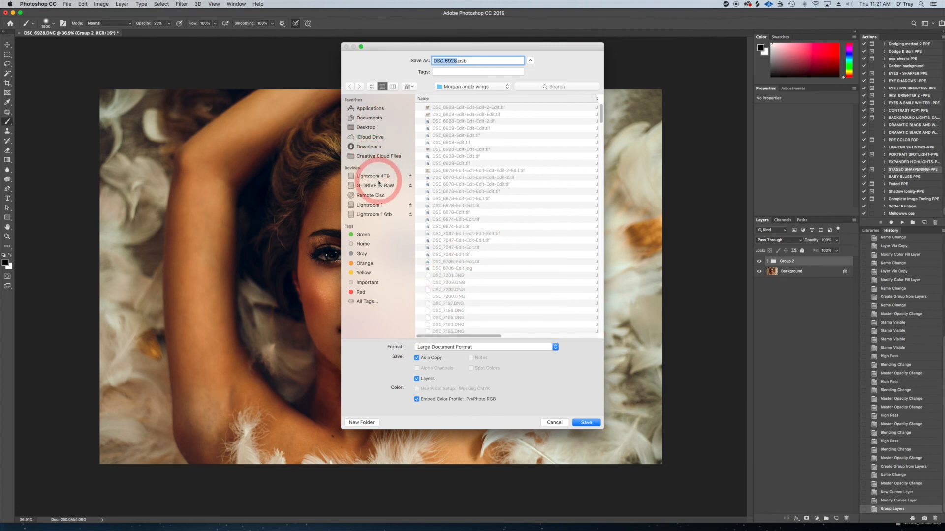
Save the copy in MY PHOTOSHOP PSD FILES on Lightroom 1 6tb, named with the model's first name plus "up close wings edit", keeping Maximize Compatibility
click(377, 215)
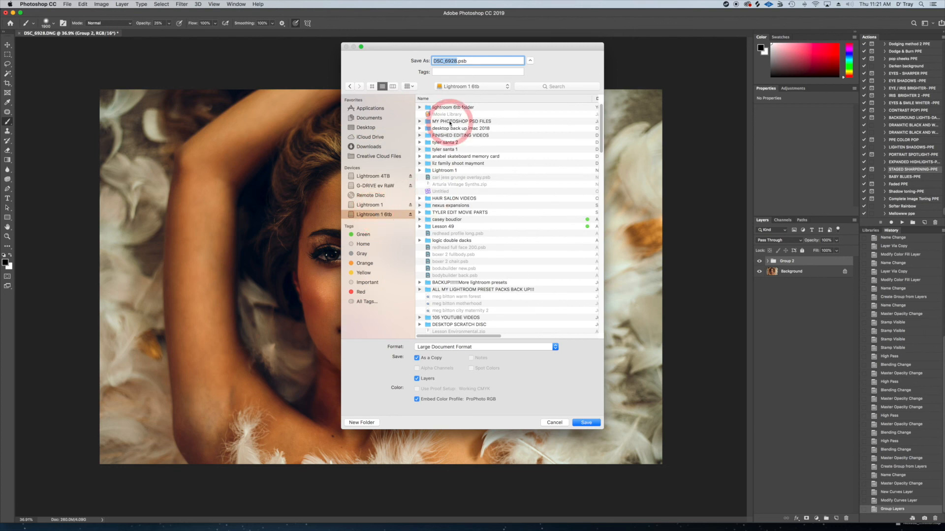
double_click(450, 121)
drag(472, 61, 421, 59)
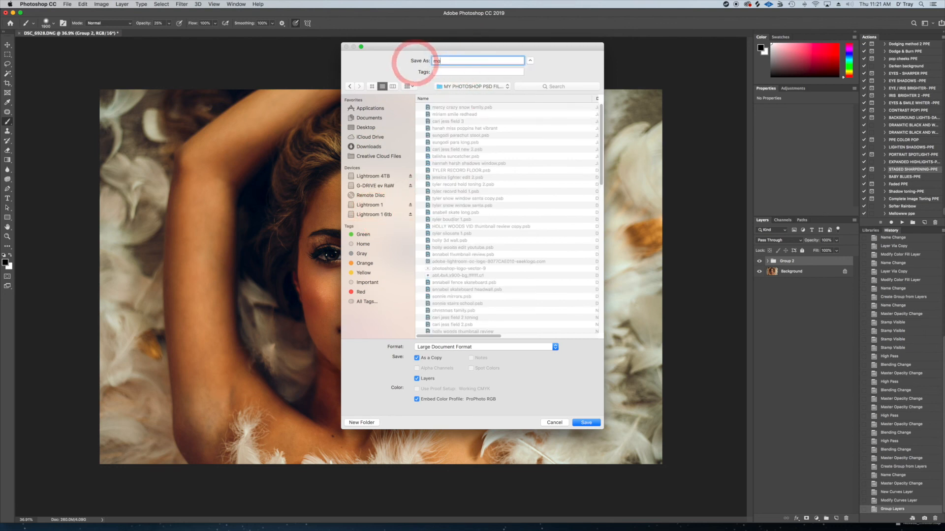
text(morgan up close wings edit)
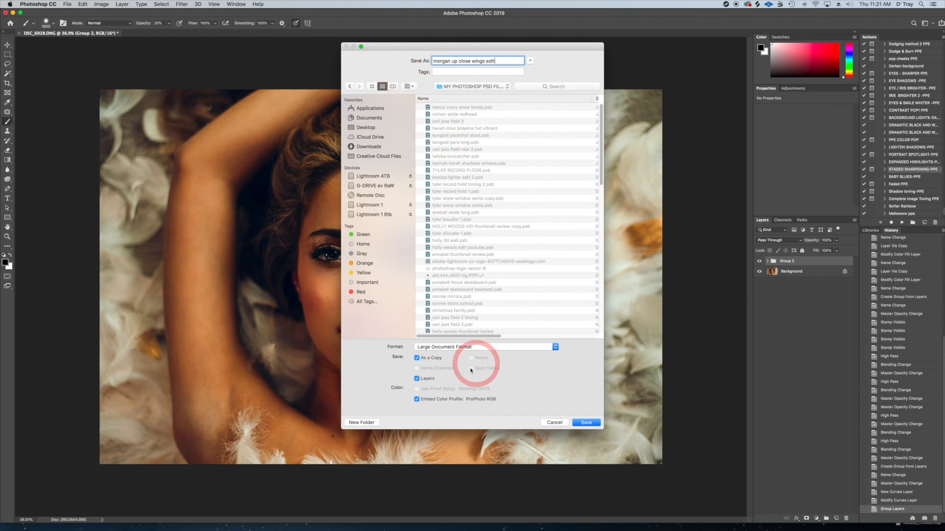
click(587, 422)
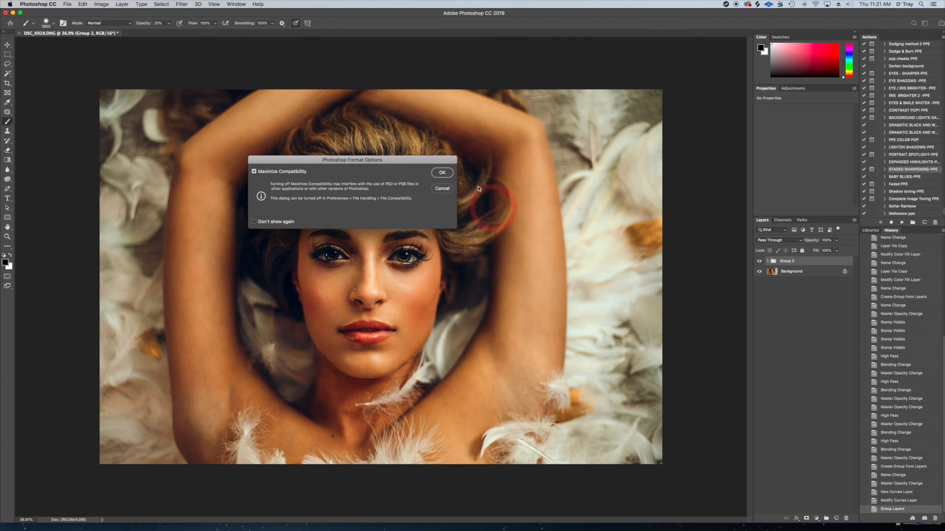
click(442, 173)
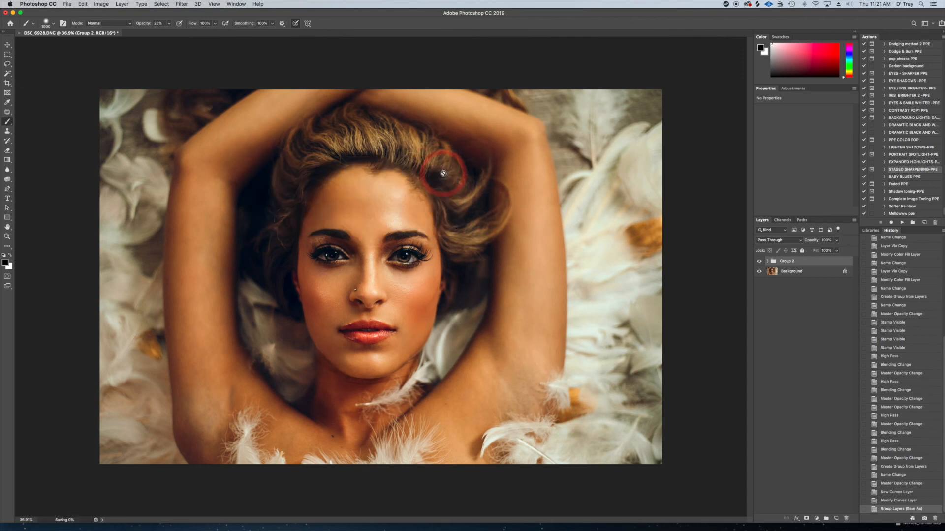